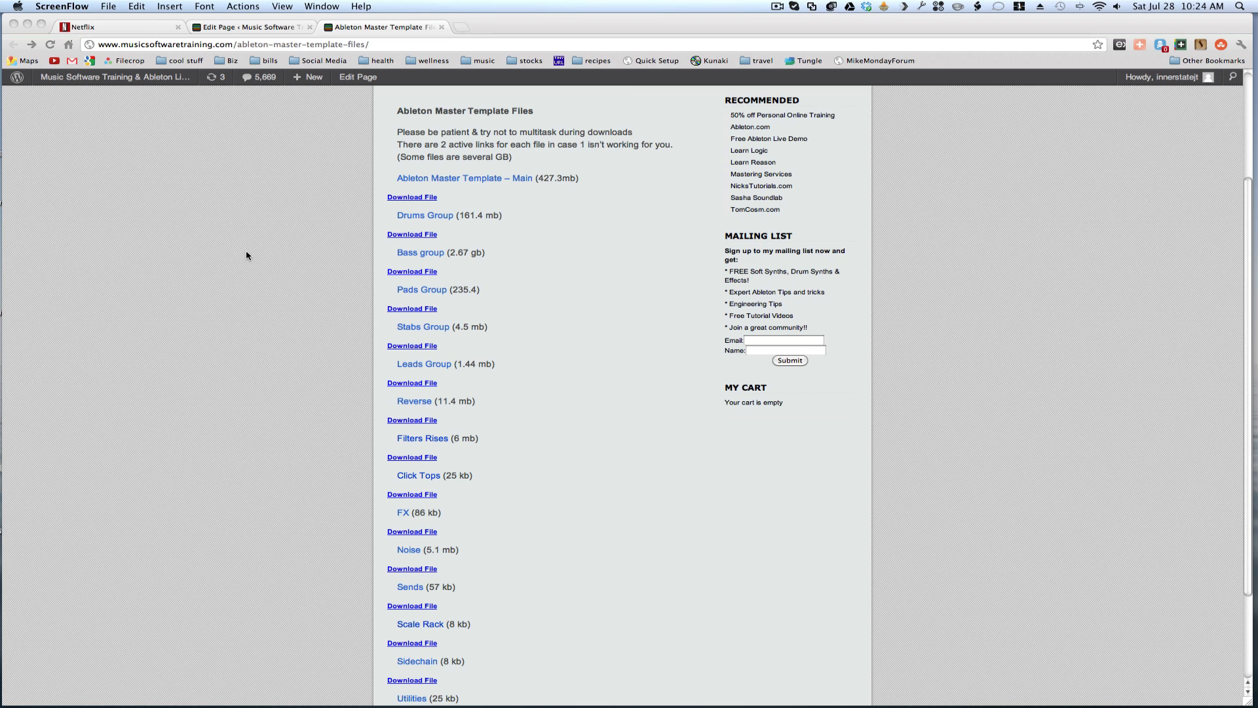
- Review the list of download links and file sizes on the Ableton Master Template Files page
{"action": "scroll", "coordinate": [658, 192], "scroll_direction": "down", "scroll_amount": 2}
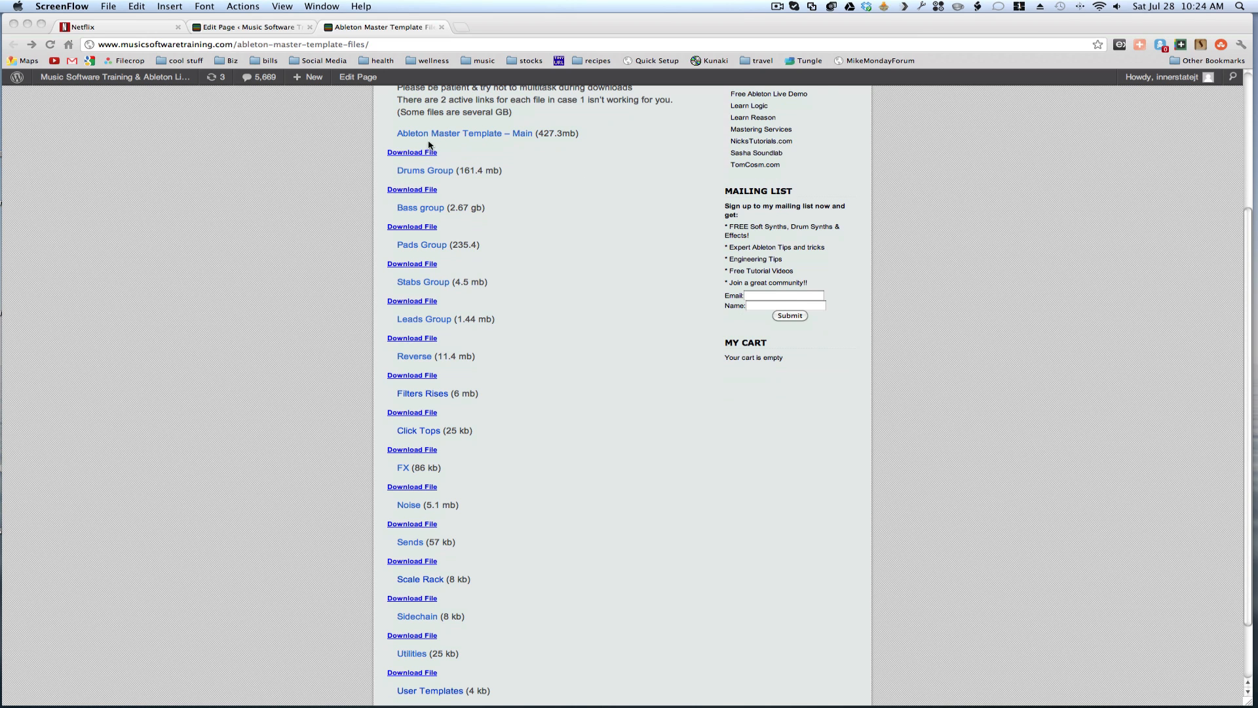
{"action": "scroll", "coordinate": [631, 211], "scroll_direction": "up", "scroll_amount": 3}
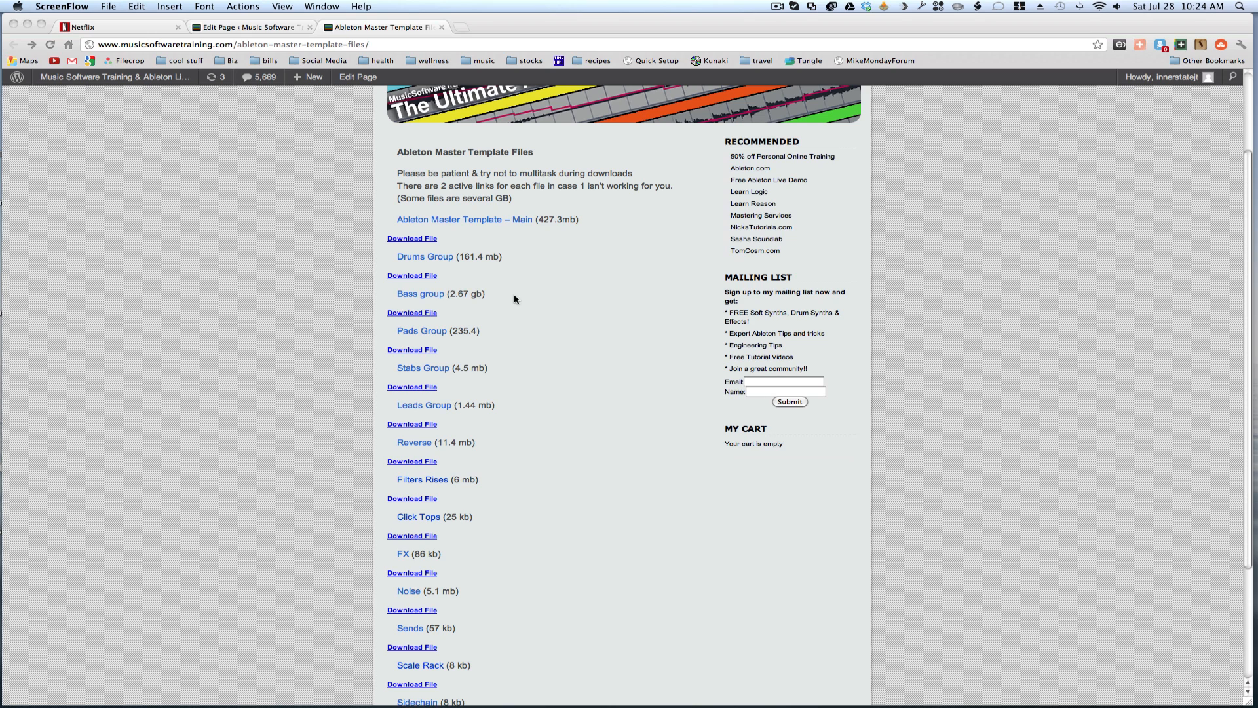
{"action": "scroll", "coordinate": [542, 301], "scroll_direction": "down", "scroll_amount": 1}
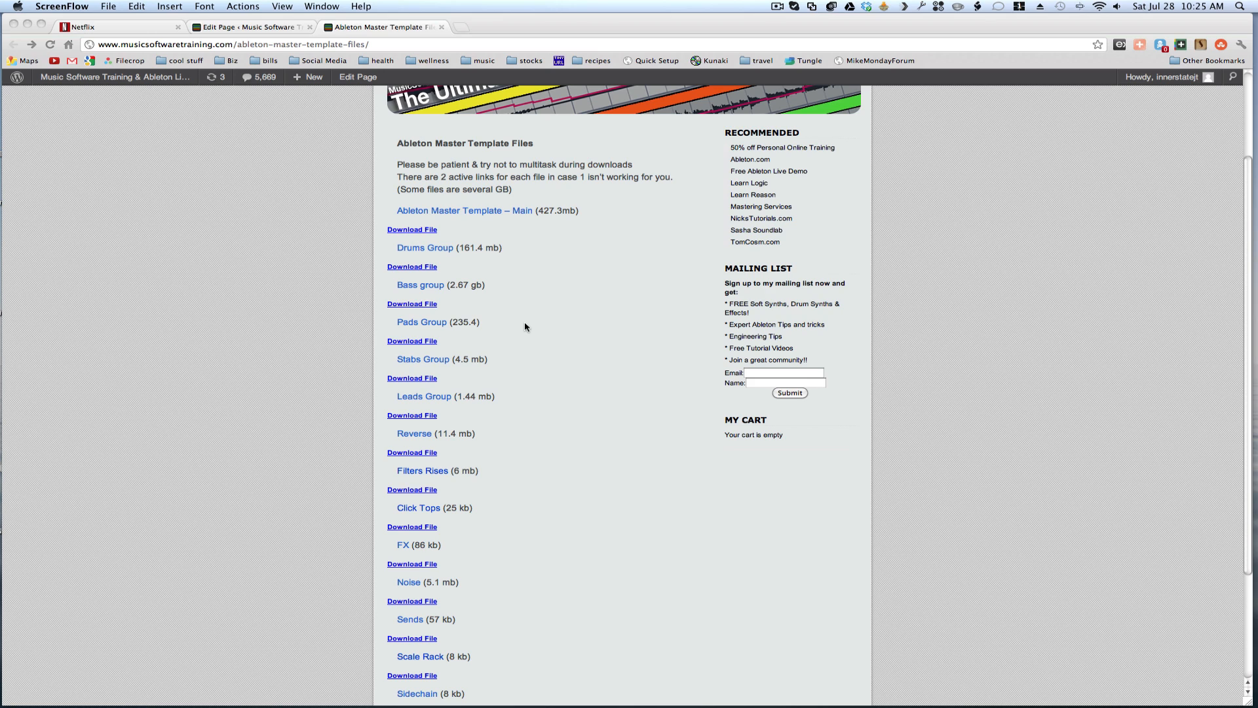
{"action": "scroll", "coordinate": [577, 348], "scroll_direction": "down", "scroll_amount": 5}
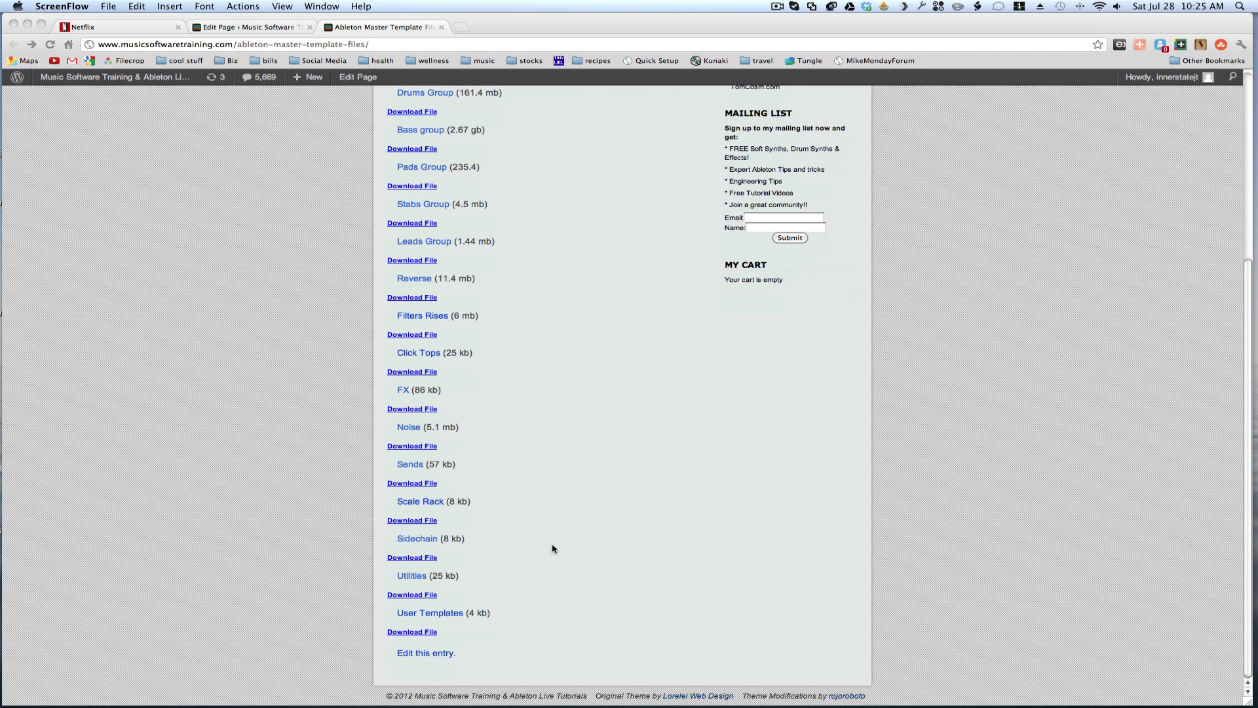
{"action": "scroll", "coordinate": [558, 632], "scroll_direction": "up", "scroll_amount": 1}
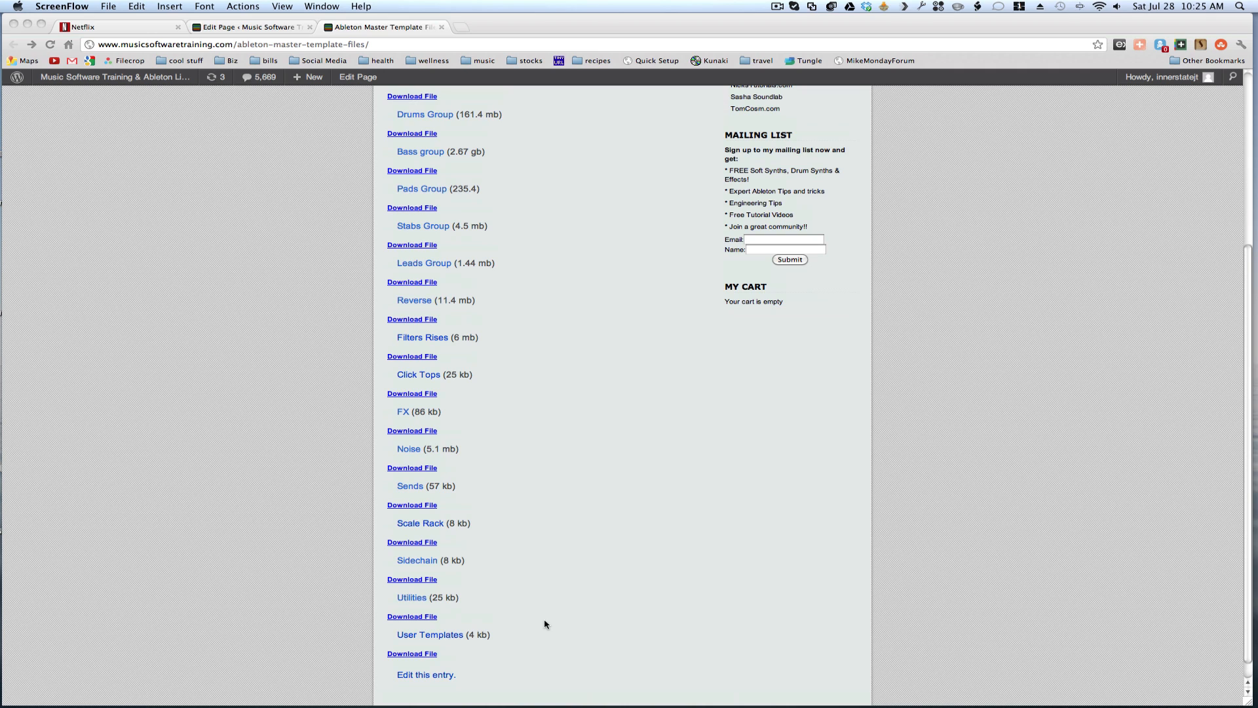
{"action": "scroll", "coordinate": [545, 624], "scroll_direction": "up", "scroll_amount": 8}
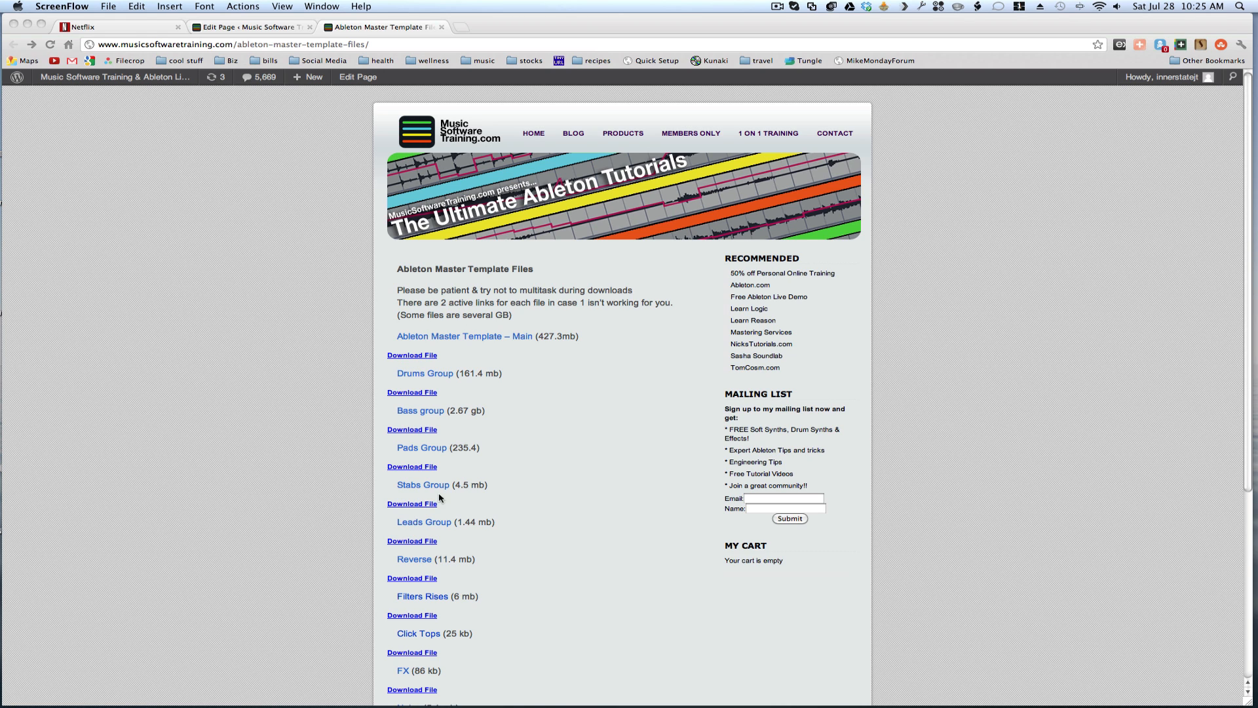
{"action": "scroll", "coordinate": [505, 642], "scroll_direction": "down", "scroll_amount": 1}
{"action": "scroll", "coordinate": [506, 642], "scroll_direction": "down", "scroll_amount": 3}
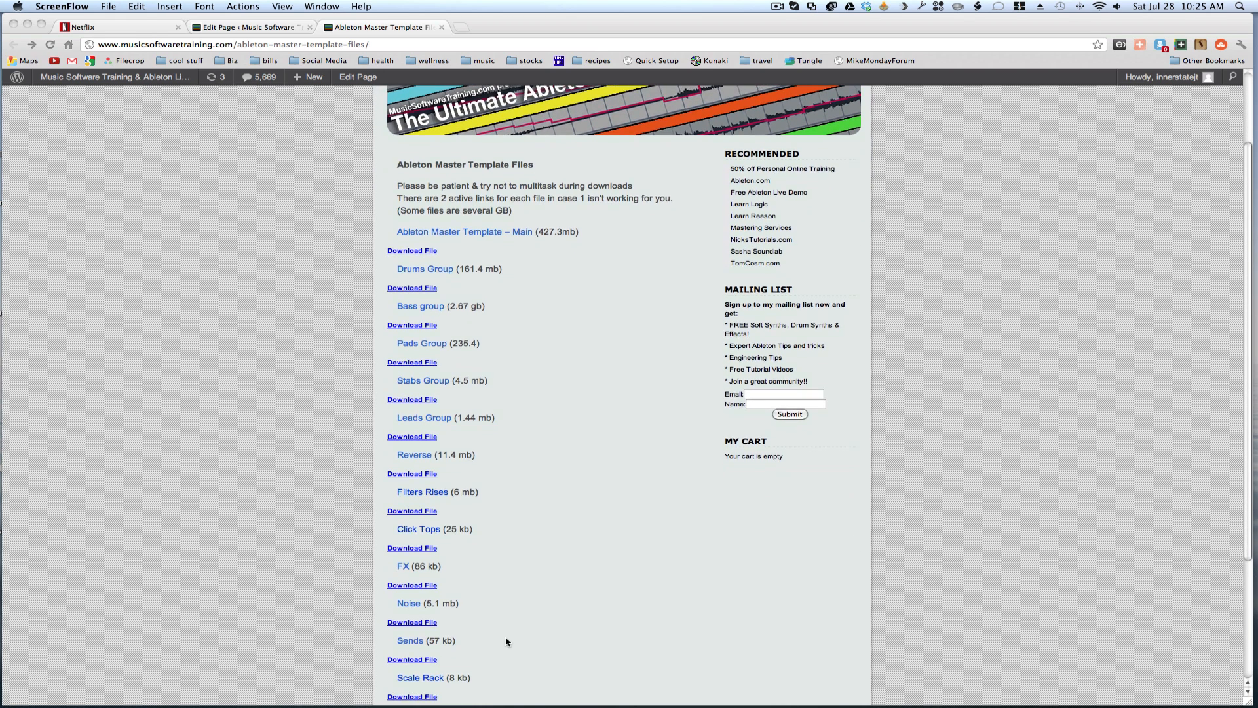
{"action": "scroll", "coordinate": [506, 642], "scroll_direction": "up", "scroll_amount": 3}
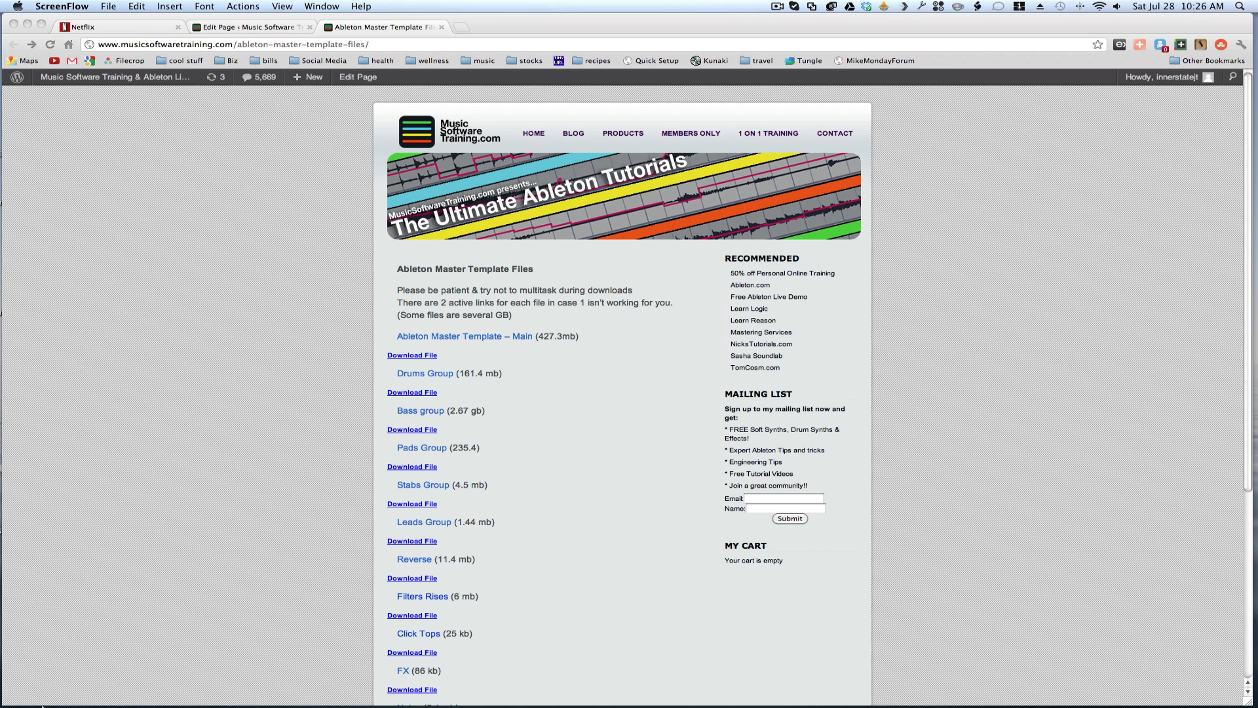
- Start downloading the Ableton Master Template – Main archive and cancel the download
{"action": "mouse_move", "coordinate": [40, 704]}
{"action": "left_click", "coordinate": [477, 338]}
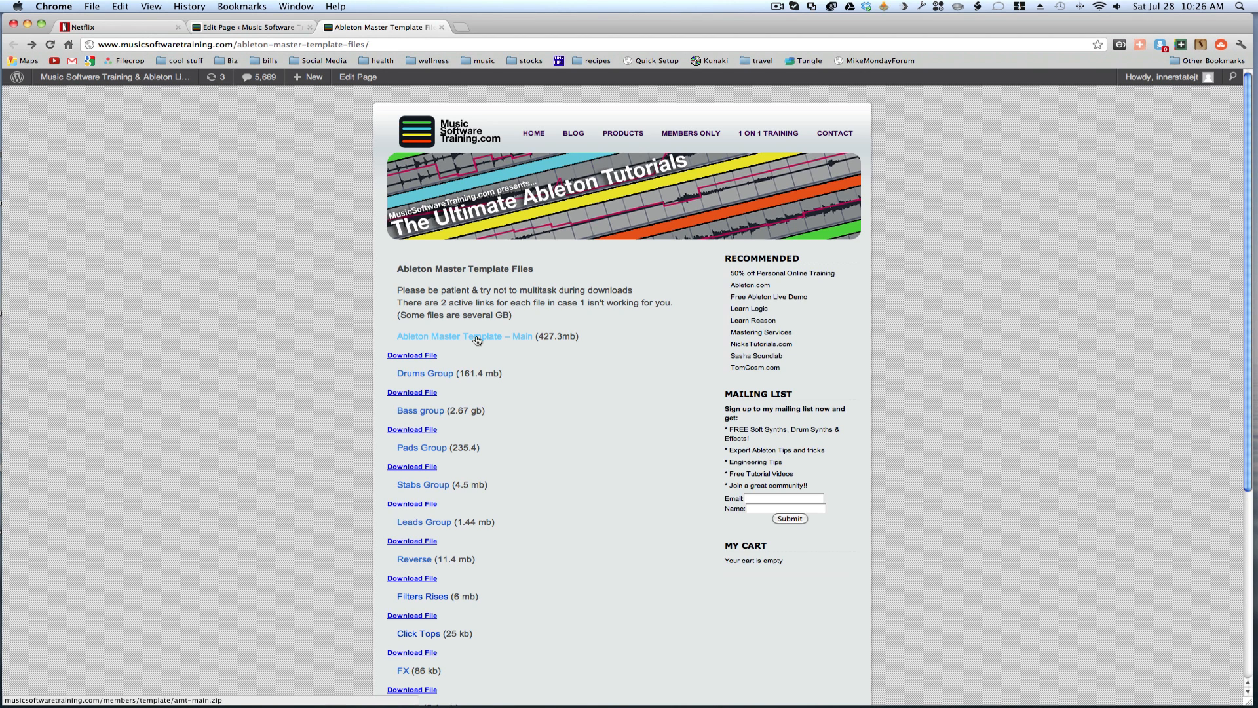
{"action": "left_click", "coordinate": [476, 339]}
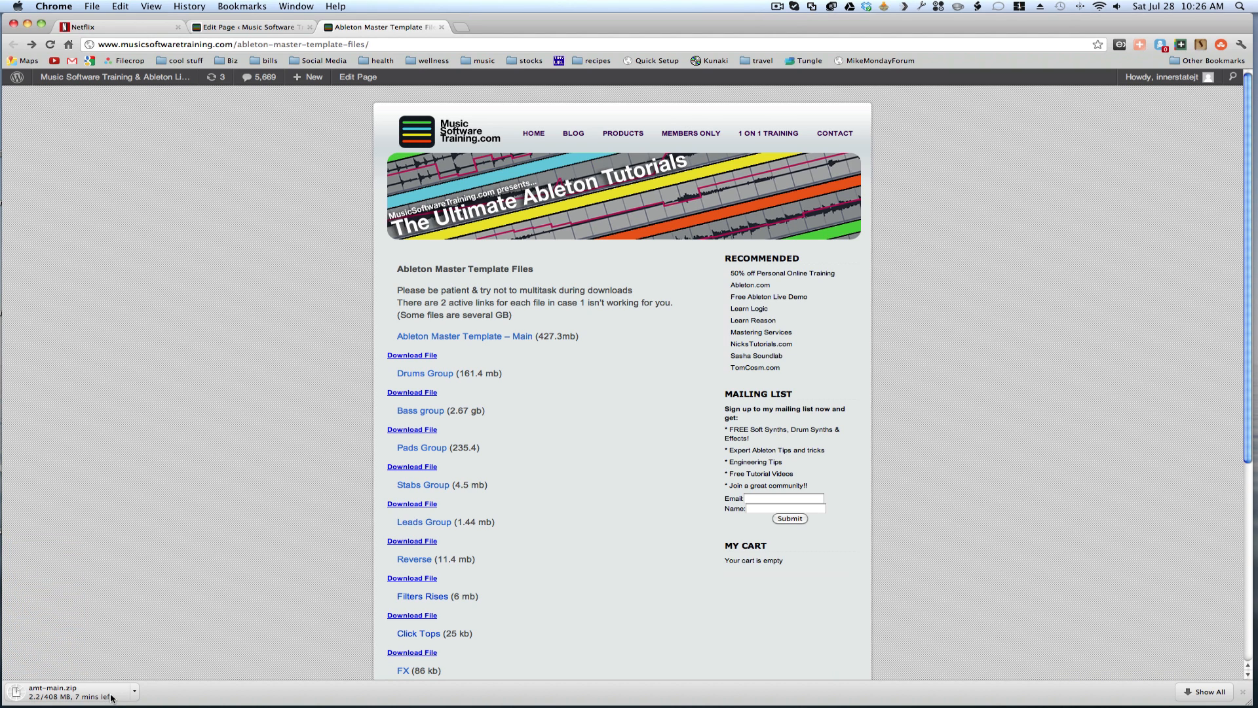
{"action": "left_click", "coordinate": [134, 692]}
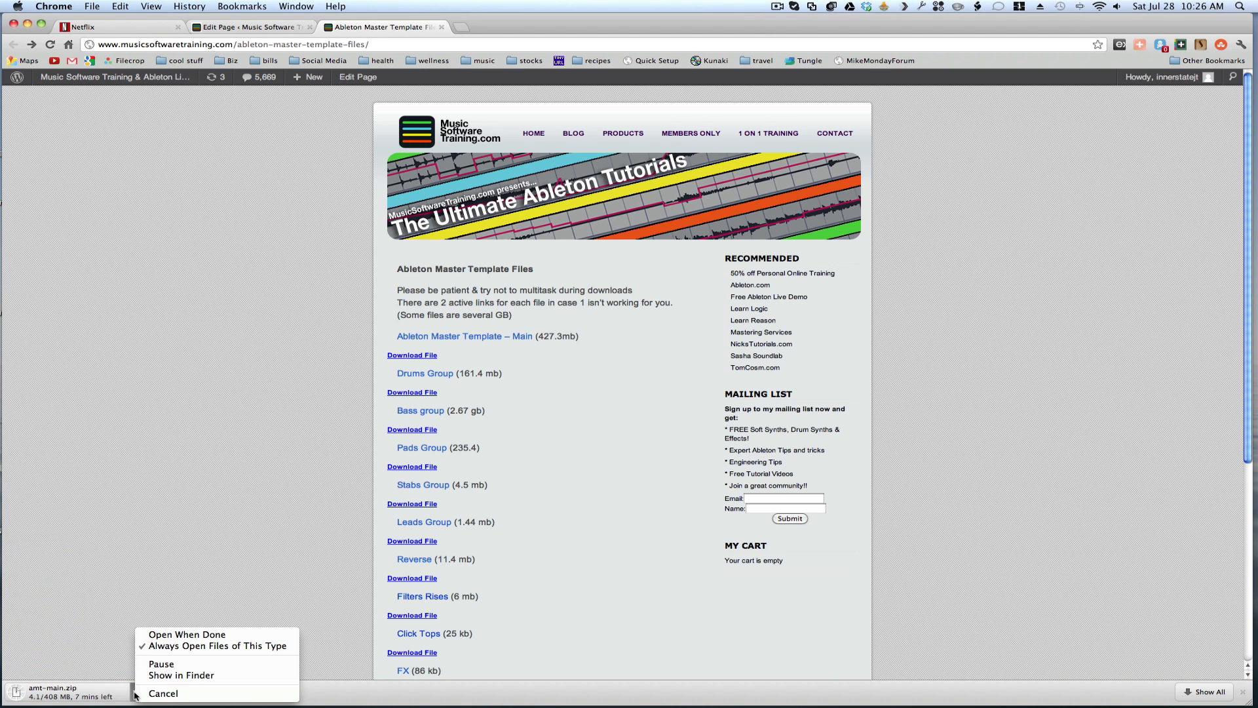
{"action": "left_click", "coordinate": [163, 693]}
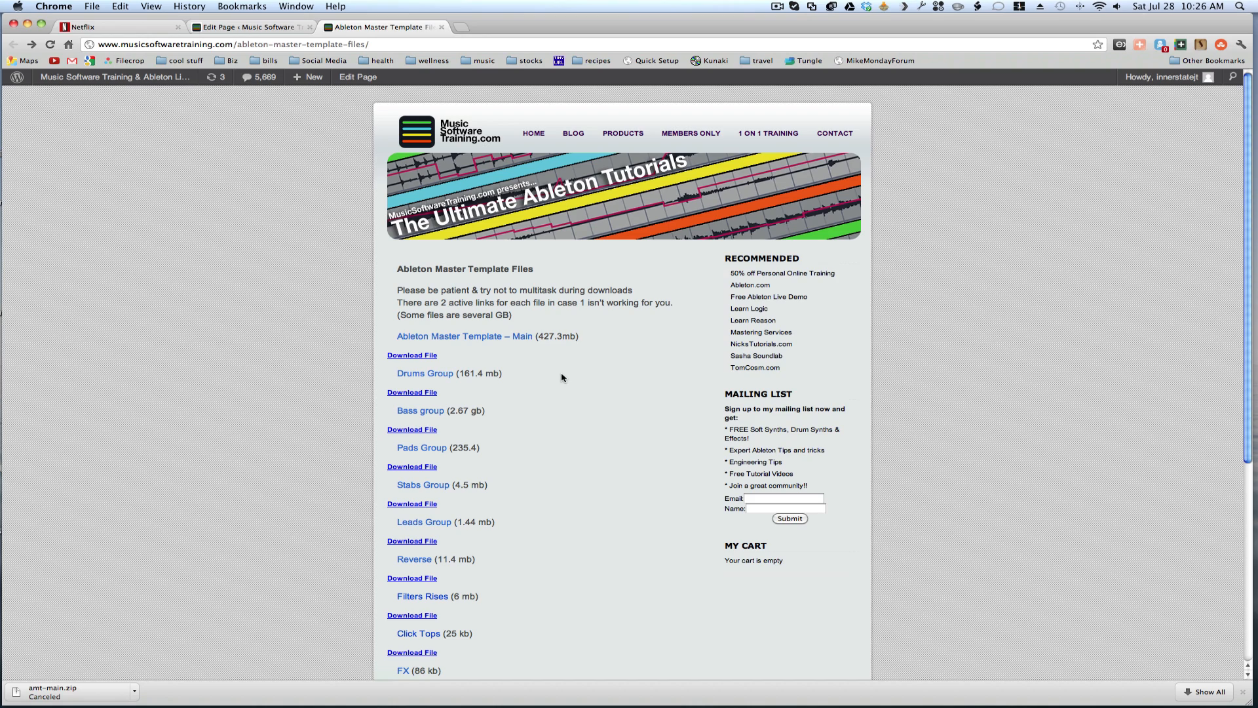
- Minimize the browser and copy utilities.zip from the desktop's final templates folder onto the desktop
{"action": "left_click", "coordinate": [27, 25]}
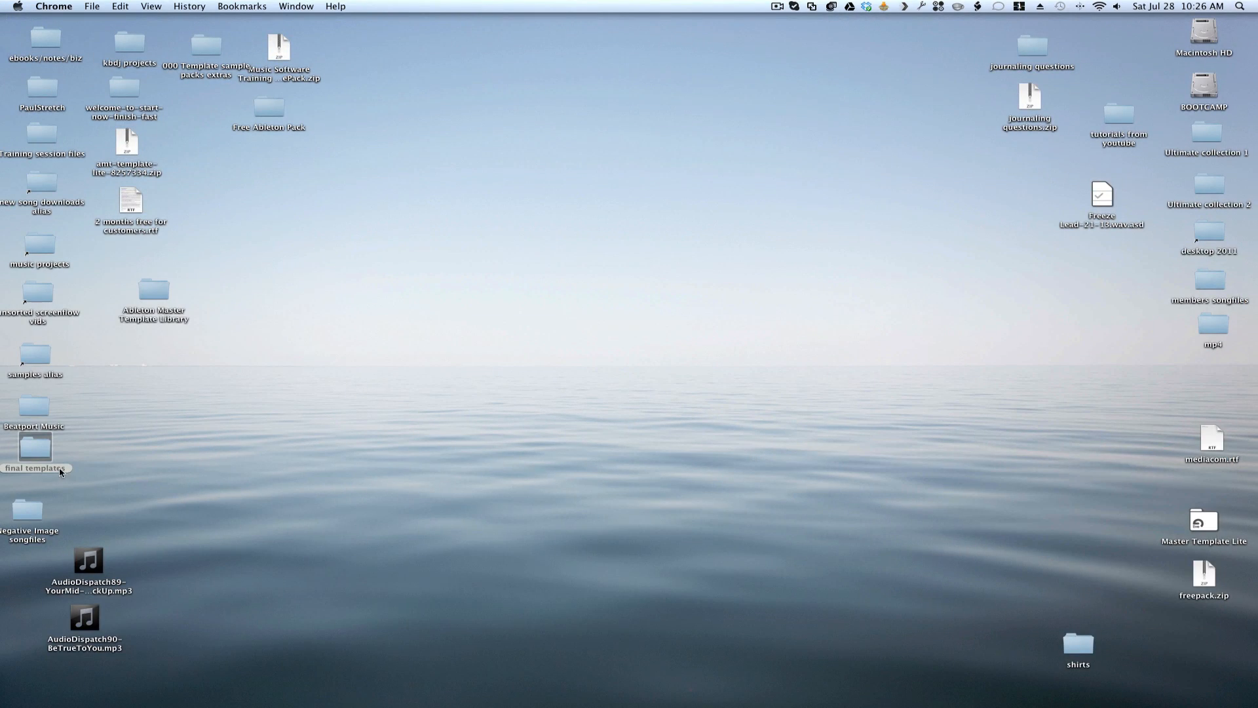
{"action": "double_click", "coordinate": [37, 455]}
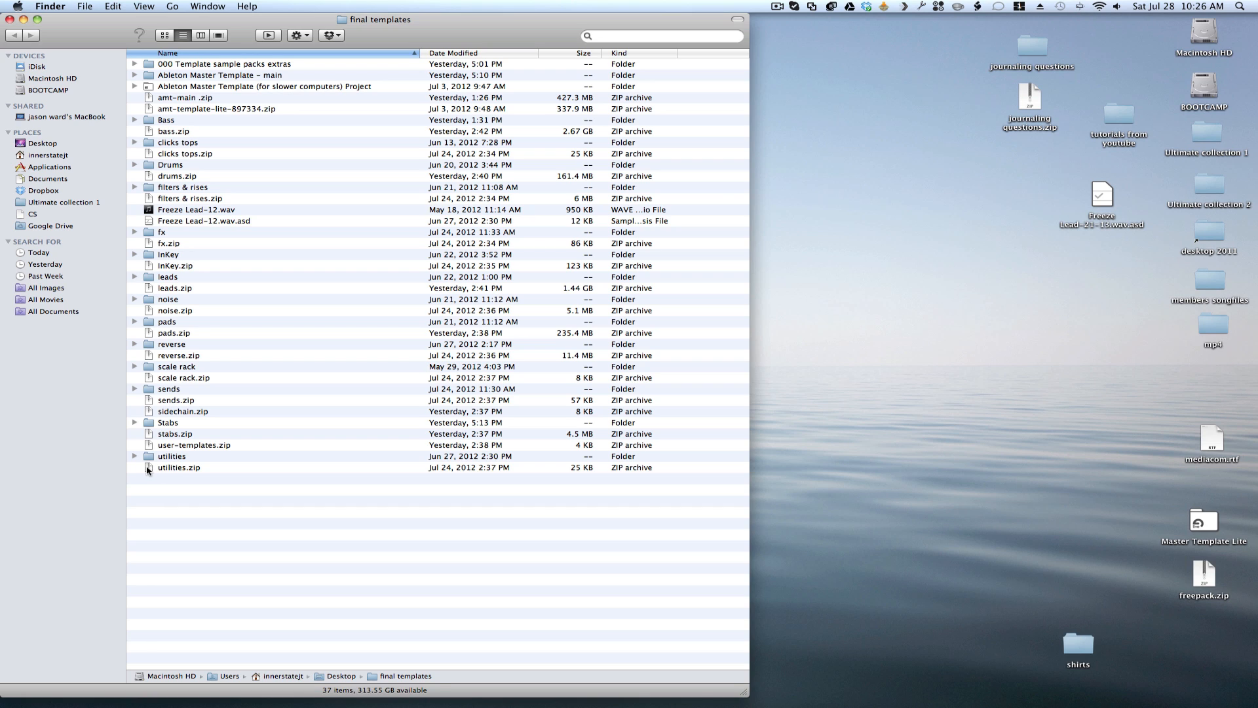
{"action": "left_click_drag", "start_coordinate": [149, 470], "coordinate": [865, 419]}
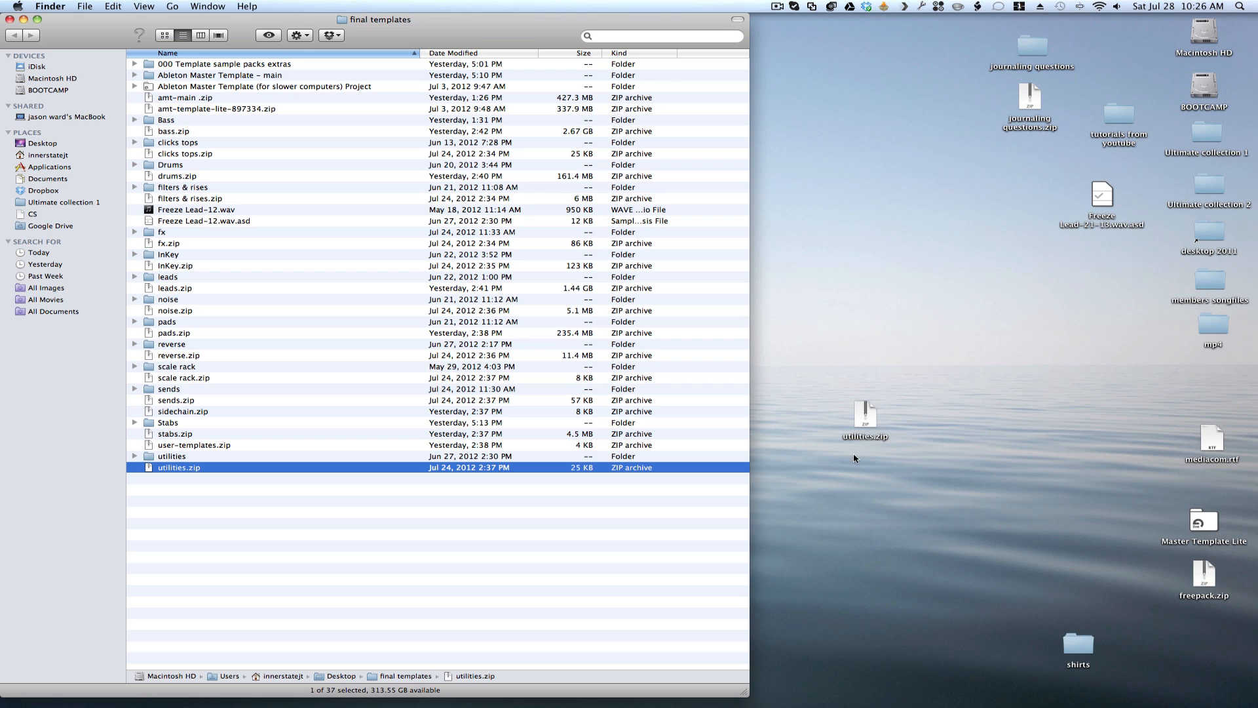
- Extract utilities.zip on the desktop and place the extracted utilities folder above the archive
{"action": "left_click", "coordinate": [863, 420]}
{"action": "double_click", "coordinate": [863, 420]}
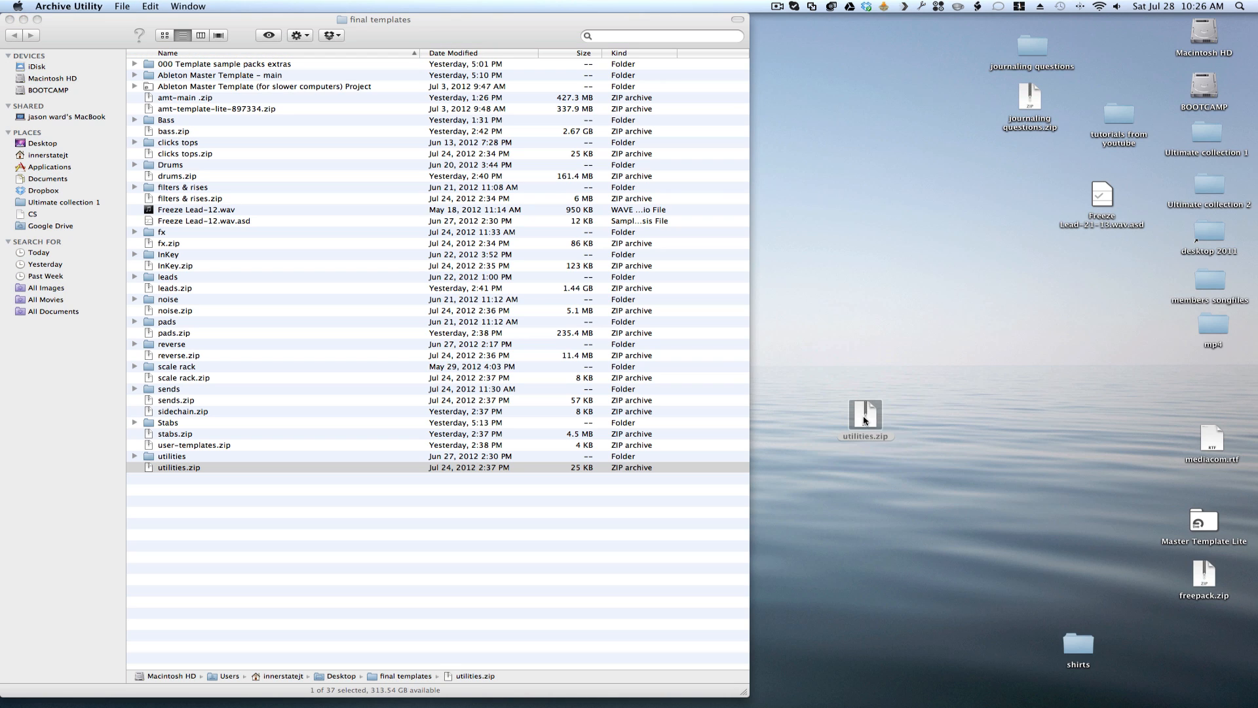
{"action": "left_click_drag", "start_coordinate": [878, 432], "coordinate": [897, 337]}
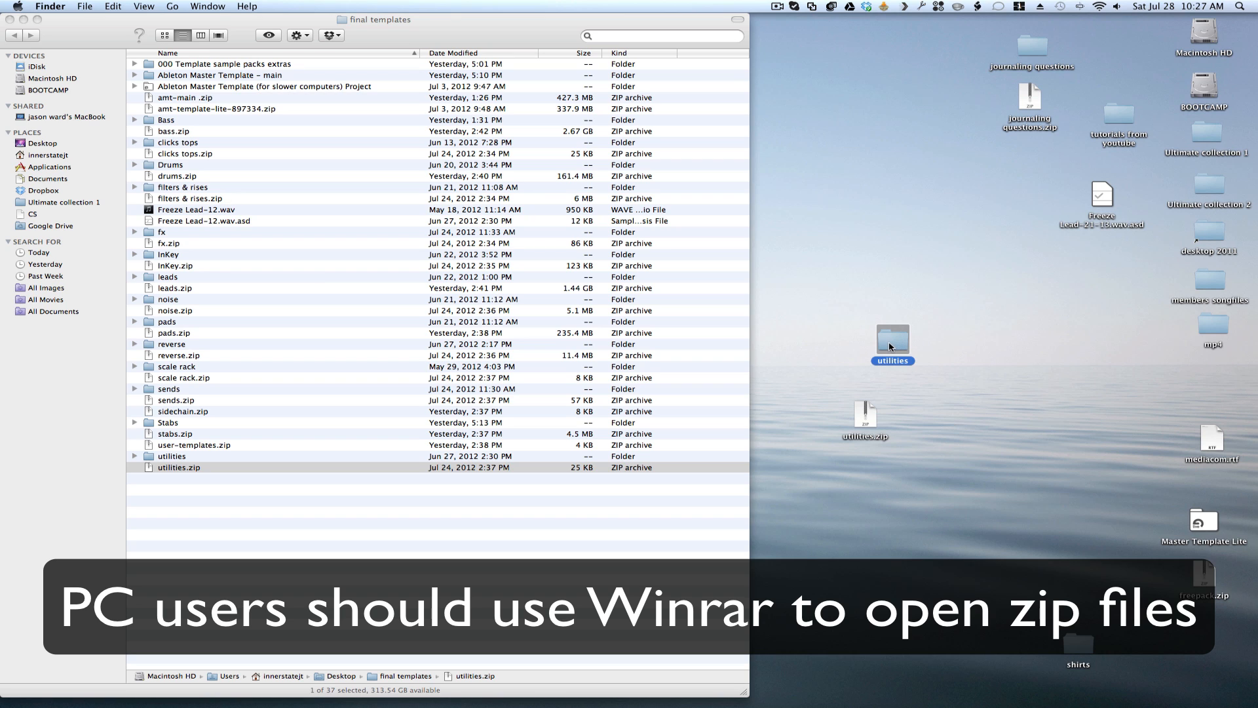
- Move the utilities folder and utilities.zip from the desktop to the trash and close the final templates window
{"action": "left_click", "coordinate": [865, 414], "text": "super"}
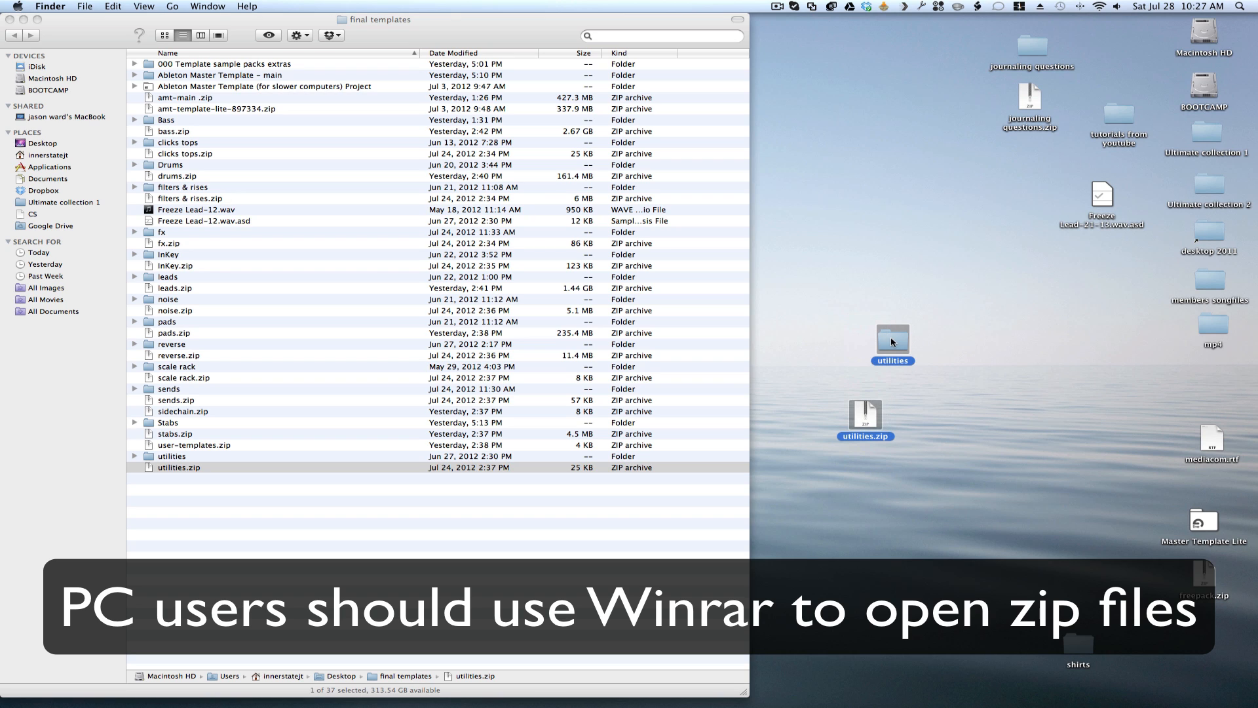
{"action": "mouse_move", "coordinate": [891, 342]}
{"action": "left_mouse_down"}
{"action": "mouse_move", "coordinate": [934, 404]}
{"action": "mouse_move", "coordinate": [882, 352]}
{"action": "left_mouse_up"}
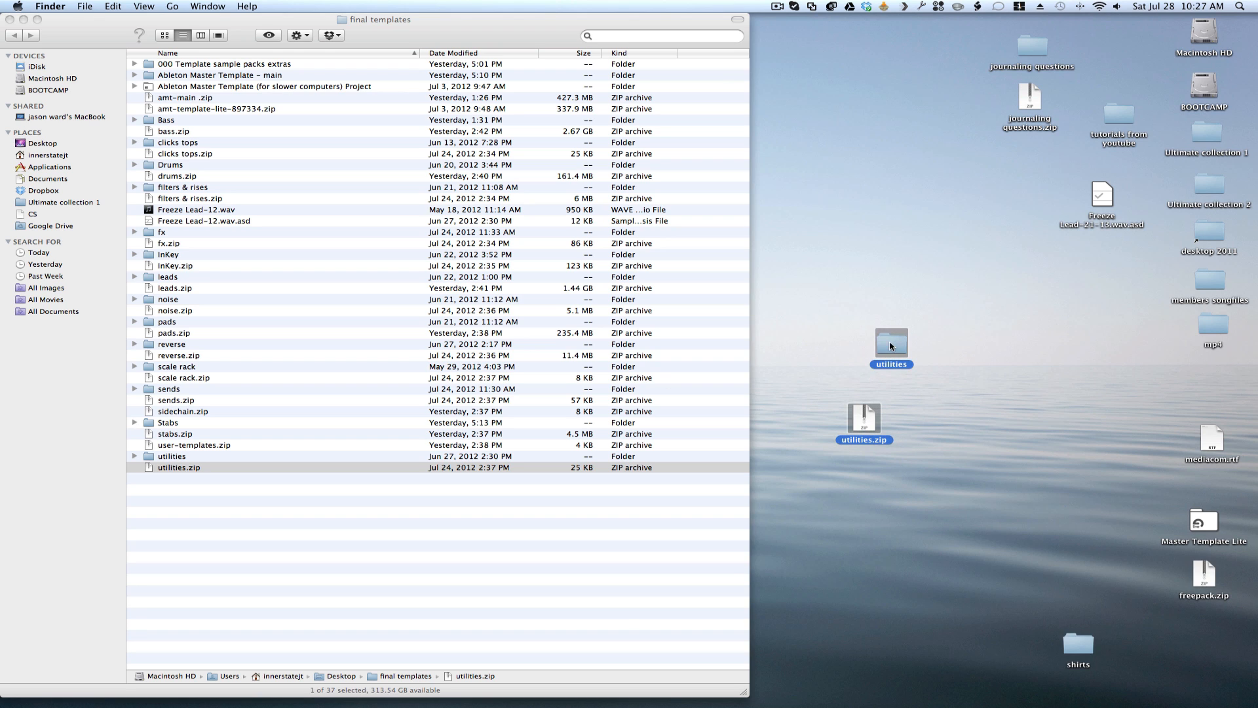
{"action": "left_click_drag", "start_coordinate": [891, 346], "coordinate": [1227, 689]}
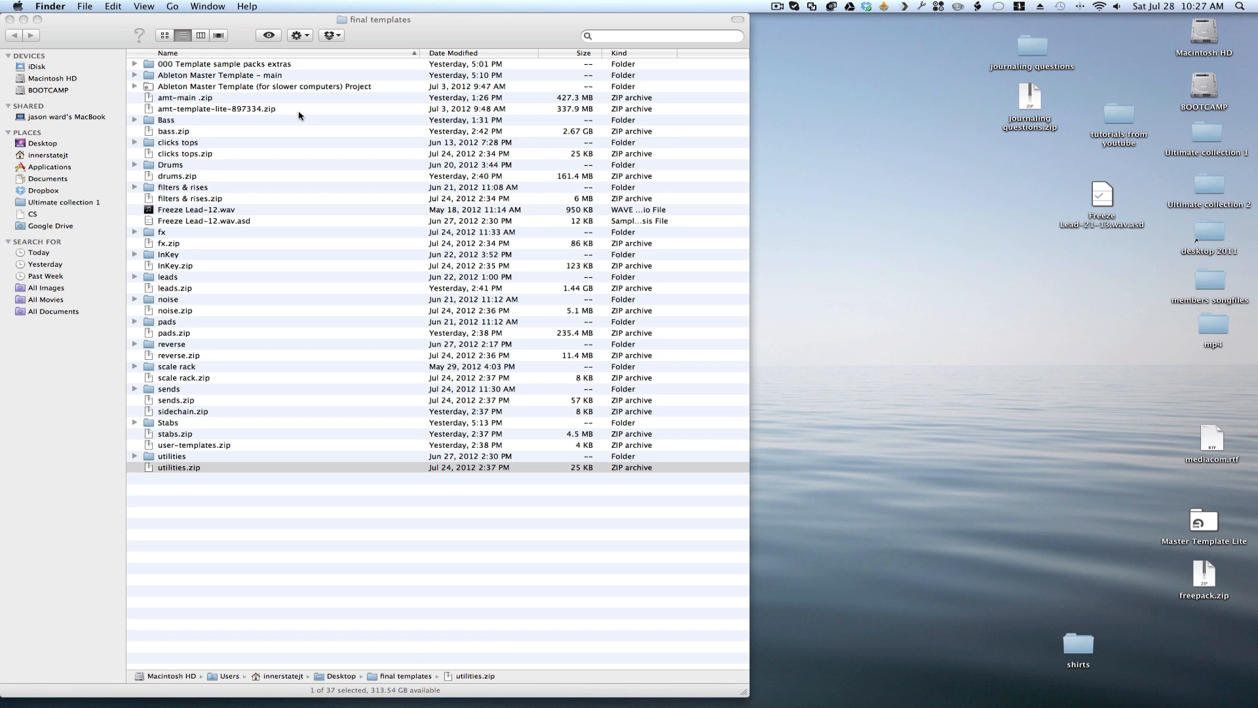
{"action": "left_click", "coordinate": [9, 20]}
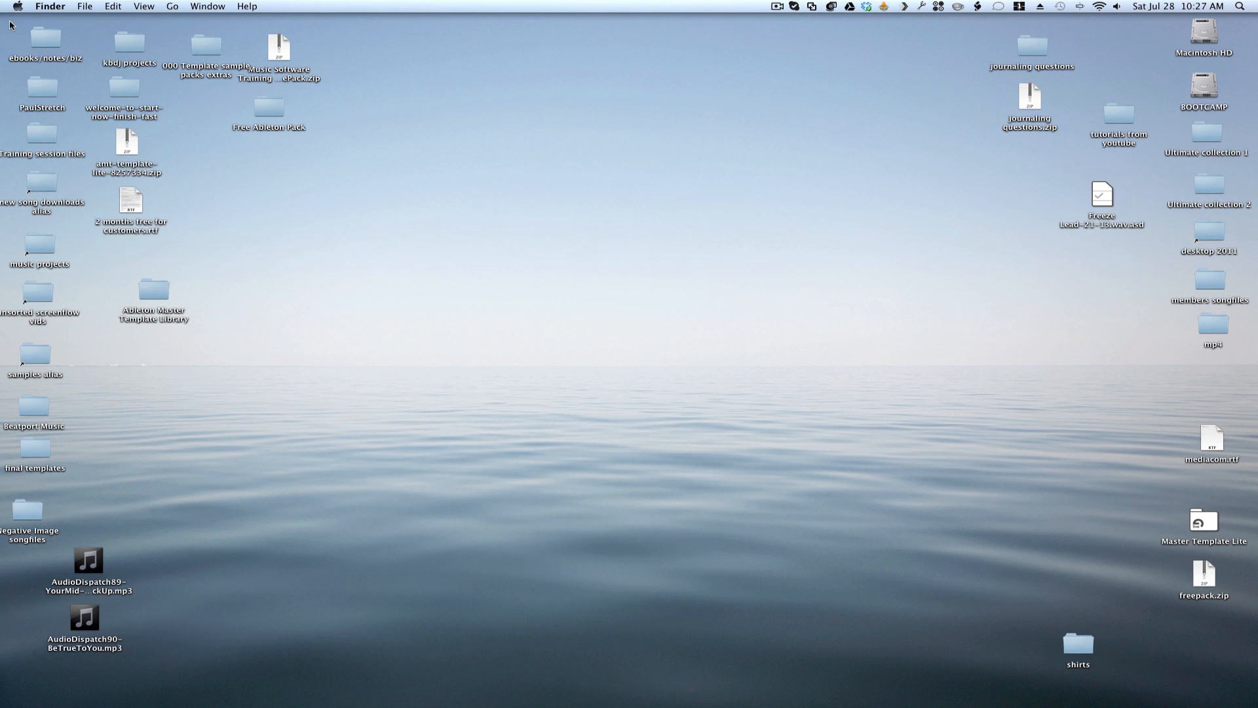
- Open the Ableton Master Template Library folder, expand Ableton Master Template – main, and widen the name column to show full file names
{"action": "double_click", "coordinate": [155, 302]}
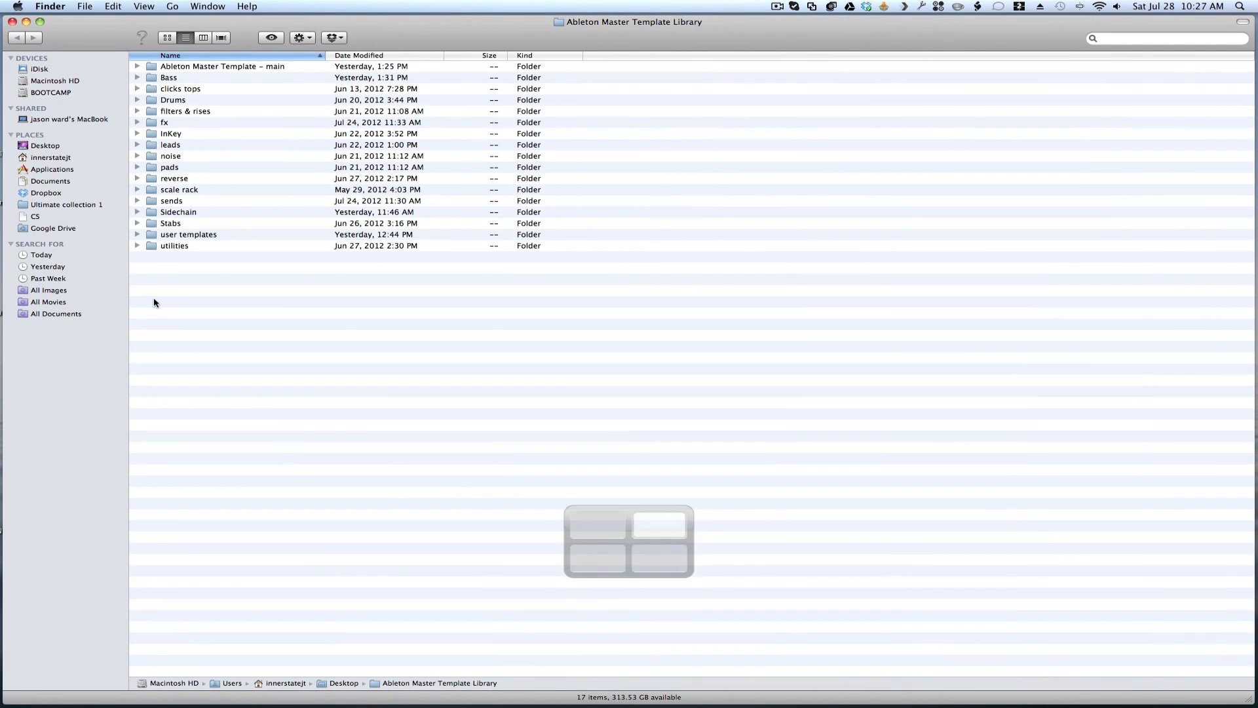
{"action": "left_click", "coordinate": [197, 67]}
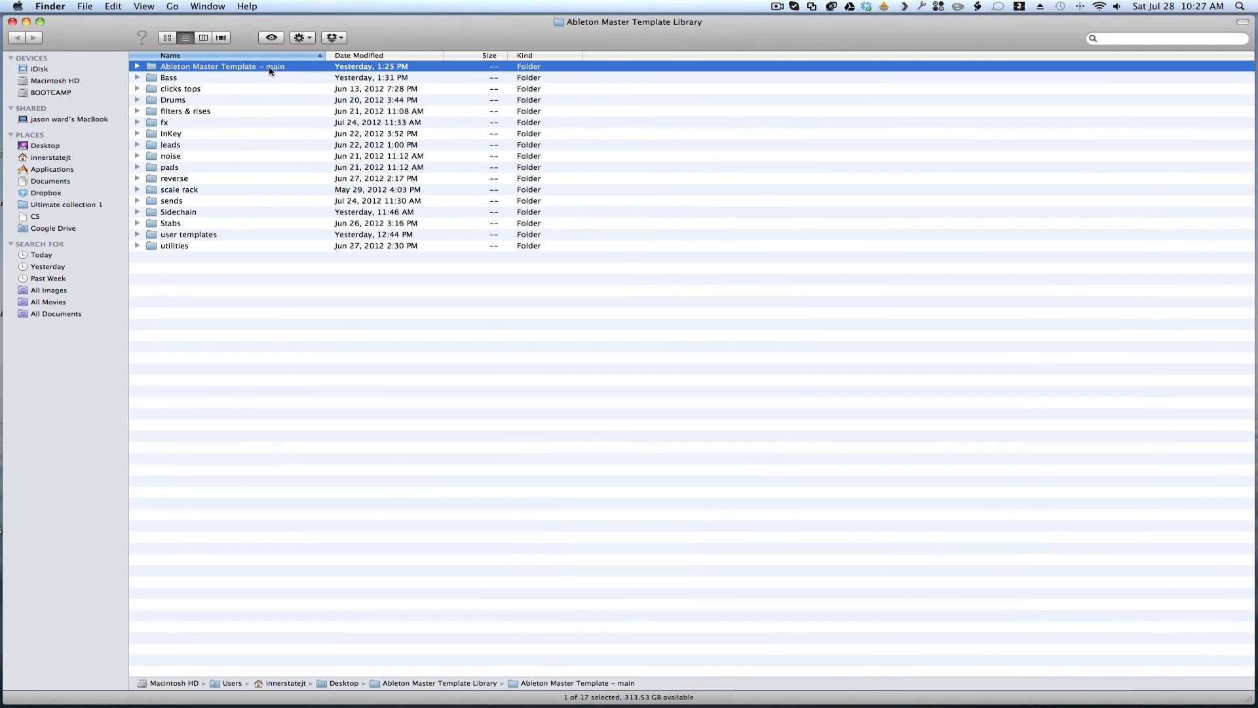
{"action": "left_click", "coordinate": [138, 67]}
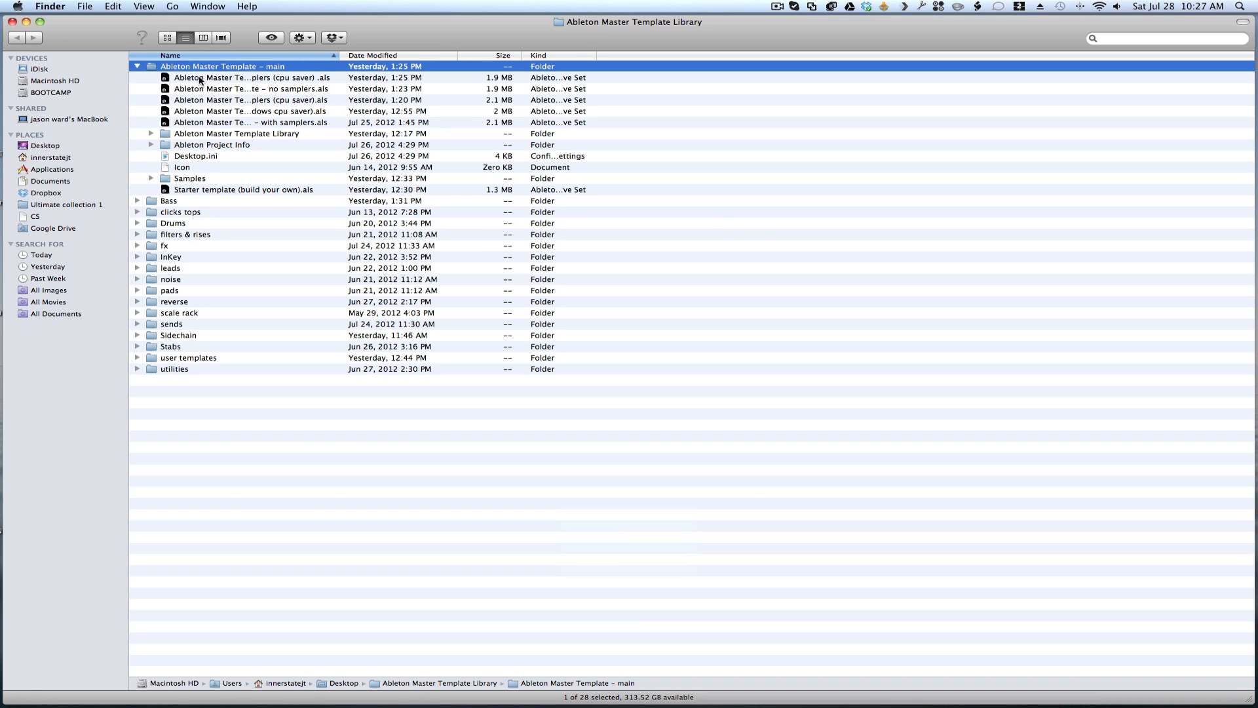
{"action": "left_click_drag", "start_coordinate": [343, 55], "coordinate": [508, 55]}
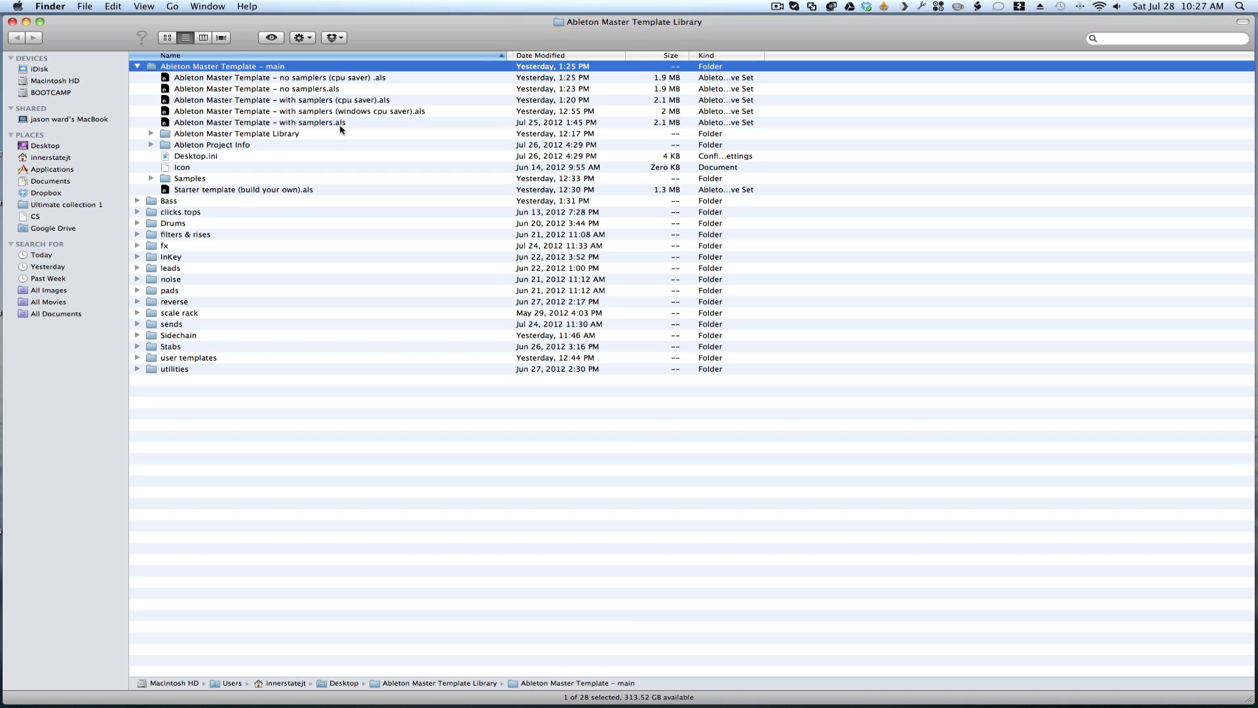
- Examine the template set versions in the main folder: with samplers, no samplers, cpu saver, windows cpu saver and Starter template
{"action": "left_click", "coordinate": [342, 78]}
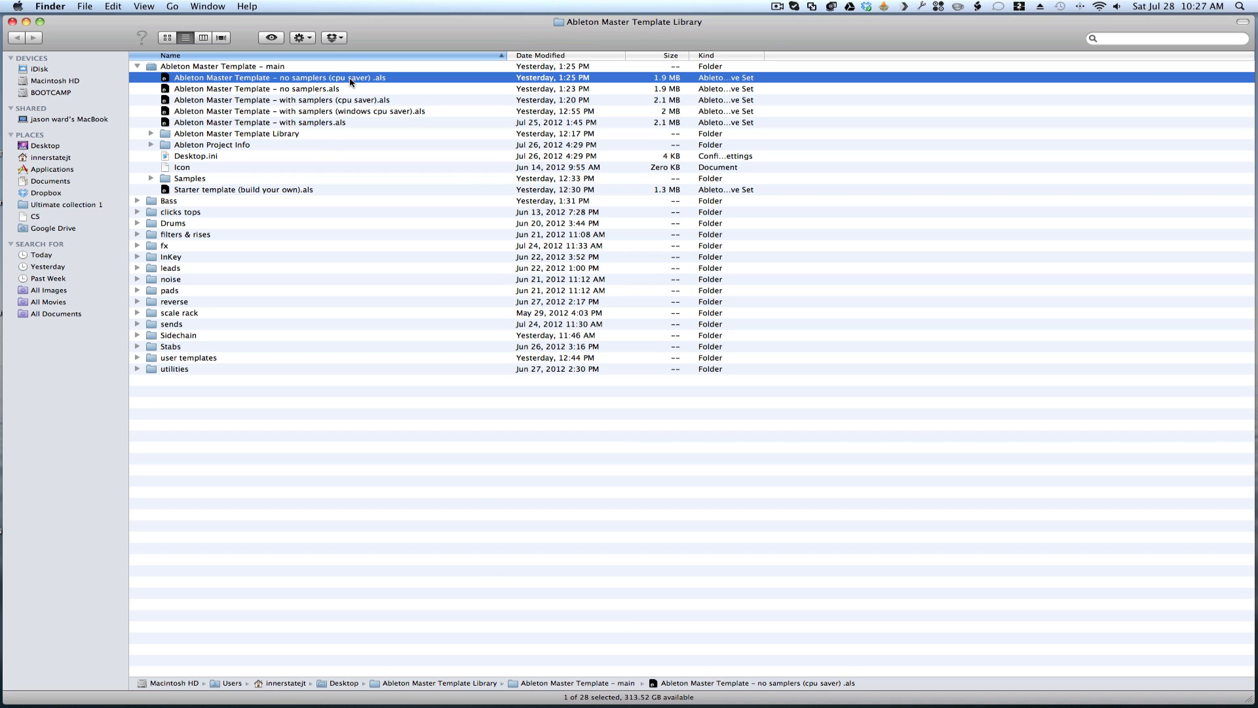
{"action": "left_click", "coordinate": [349, 101]}
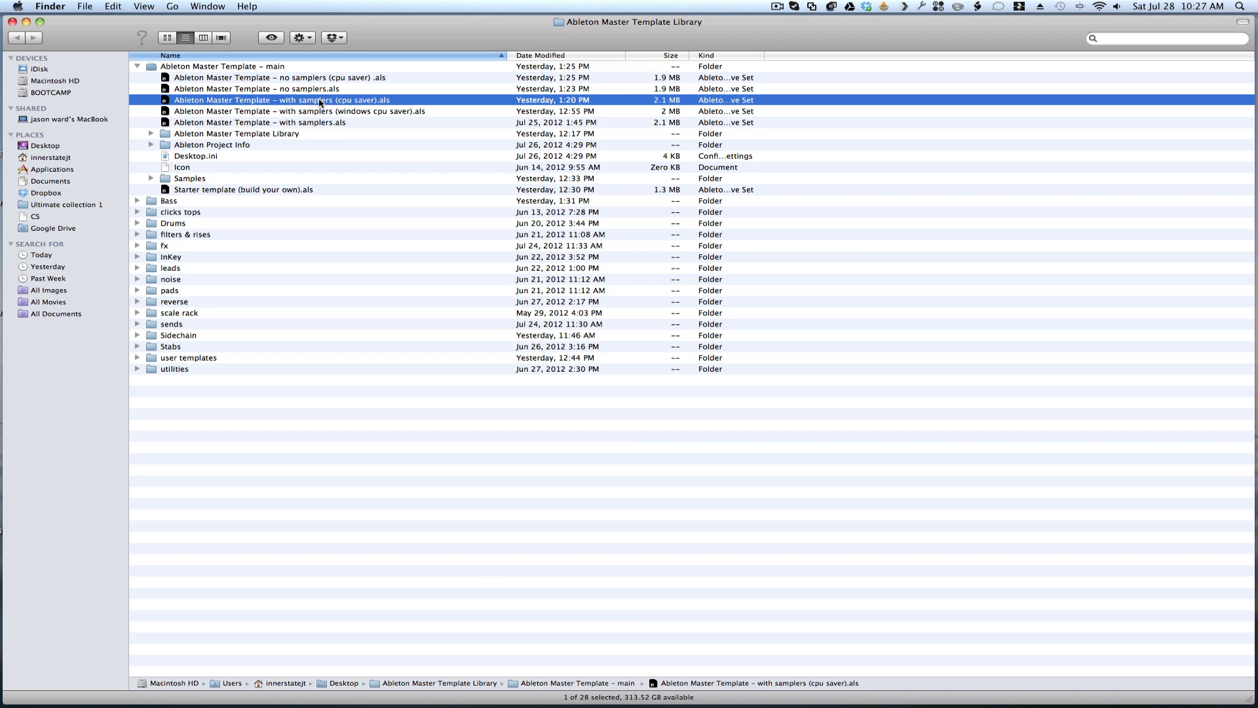
{"action": "left_click", "coordinate": [360, 111]}
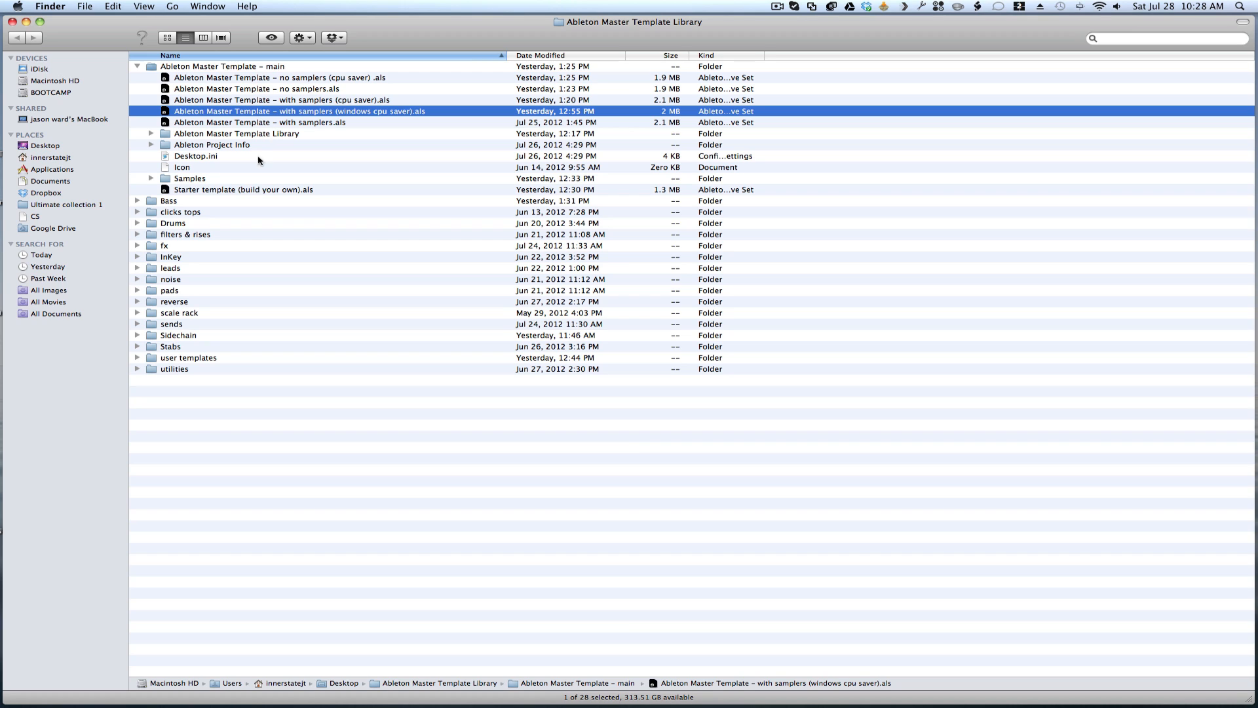
{"action": "left_click", "coordinate": [226, 194]}
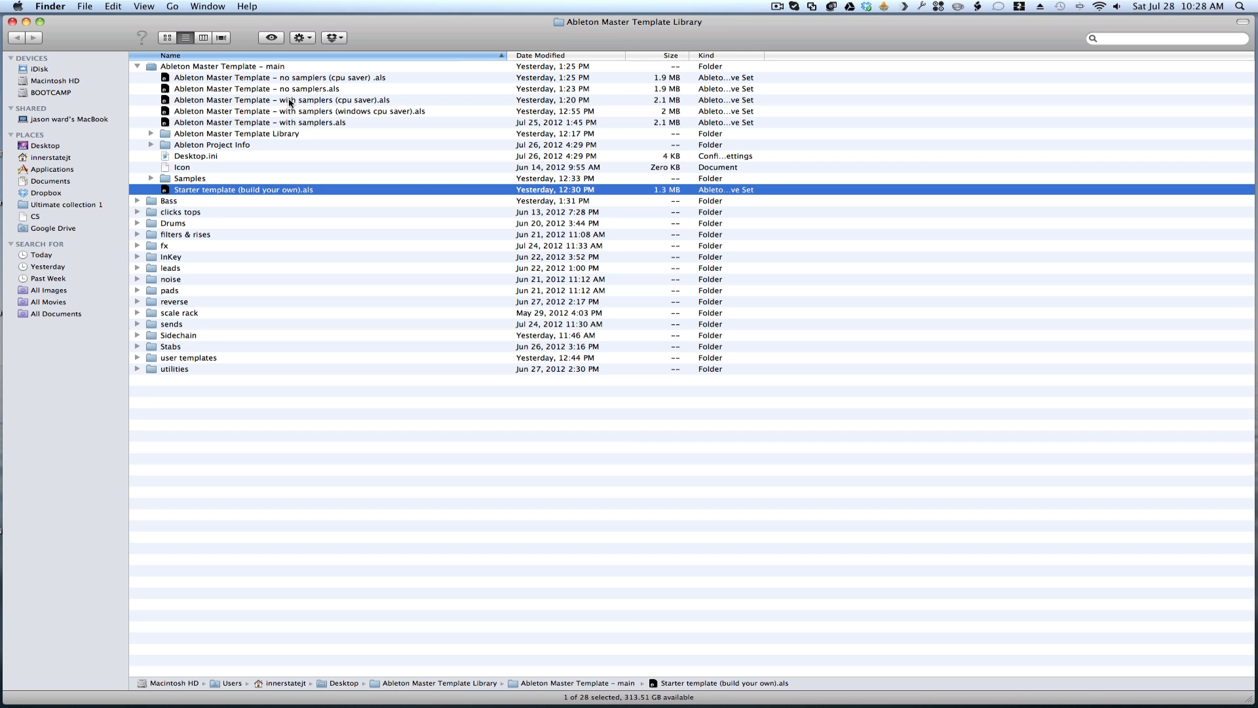
{"action": "left_click", "coordinate": [260, 89]}
{"action": "left_click", "coordinate": [308, 123]}
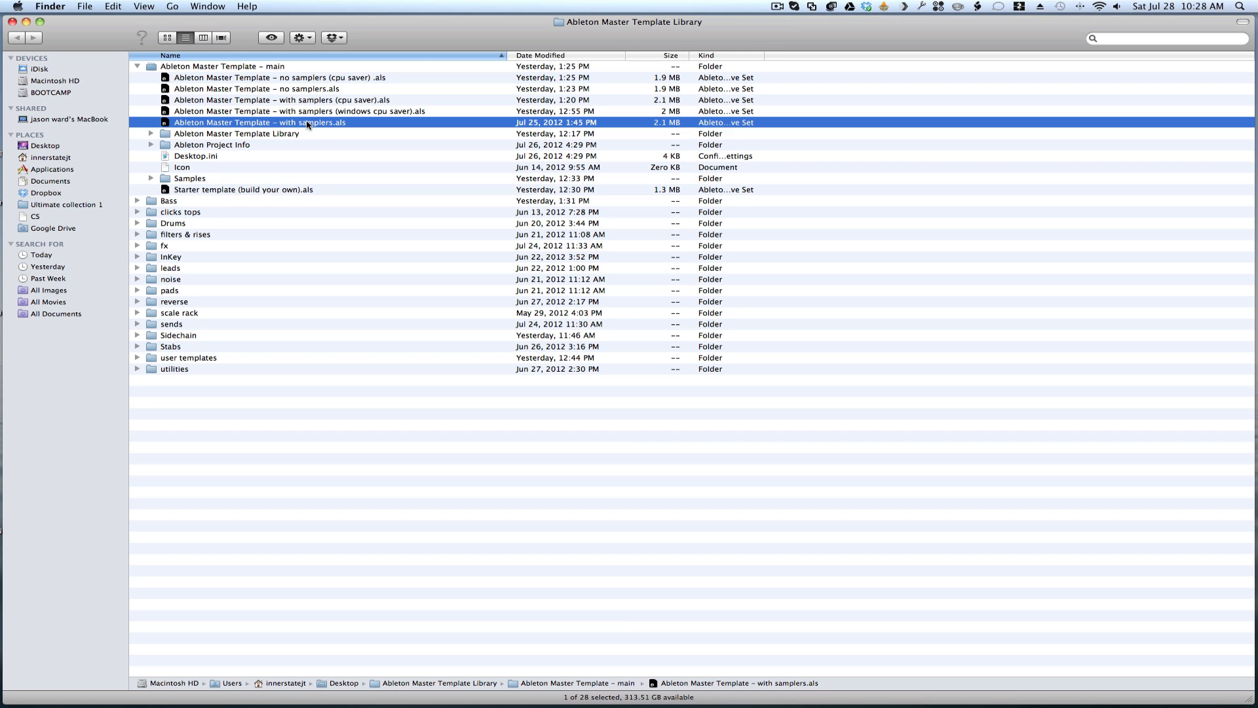
{"action": "left_click", "coordinate": [305, 78]}
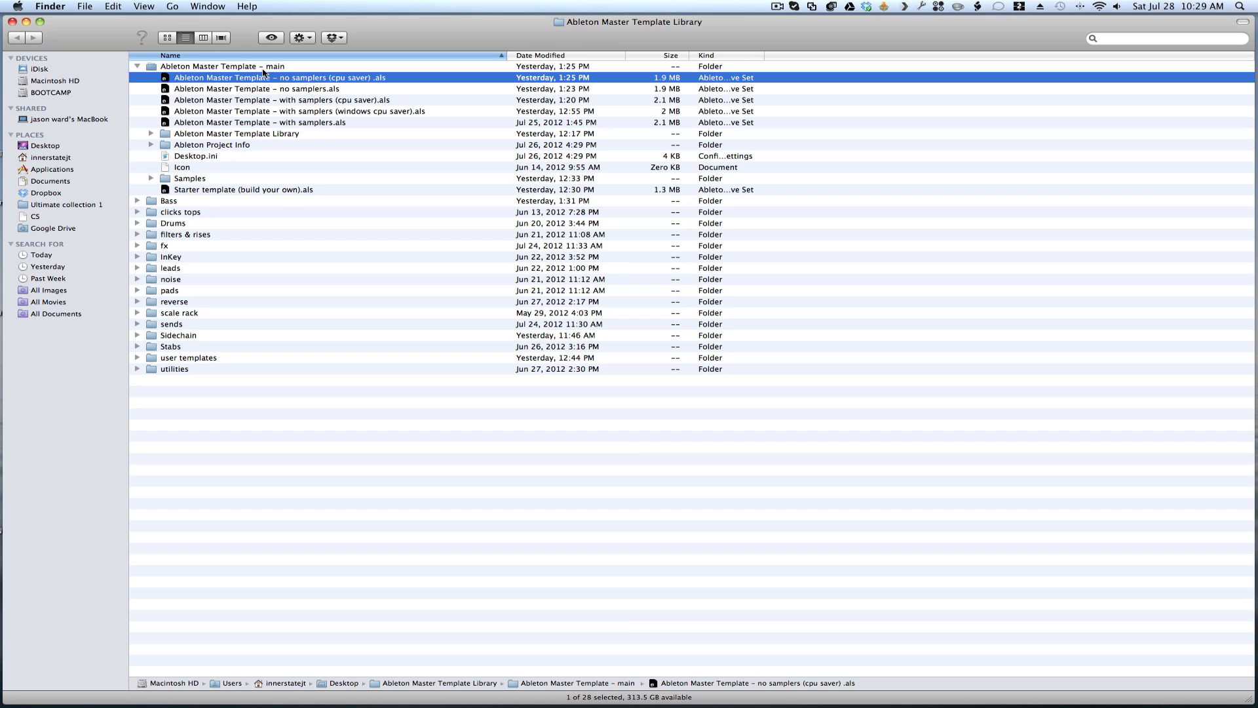
- Check the nested Ableton Master Template Library folder inside Ableton Master Template – main, and collapse the main folder
{"action": "left_click", "coordinate": [256, 134]}
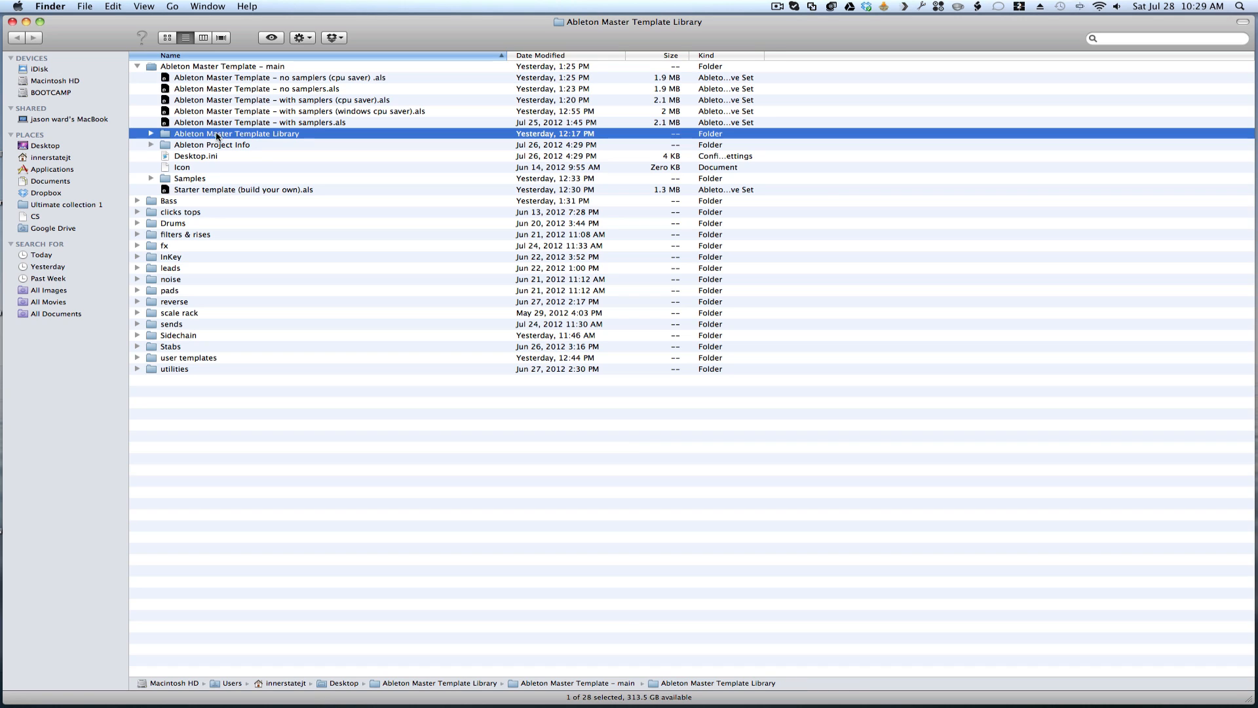
{"action": "left_click", "coordinate": [151, 133]}
{"action": "left_click", "coordinate": [151, 133]}
{"action": "left_click", "coordinate": [137, 67]}
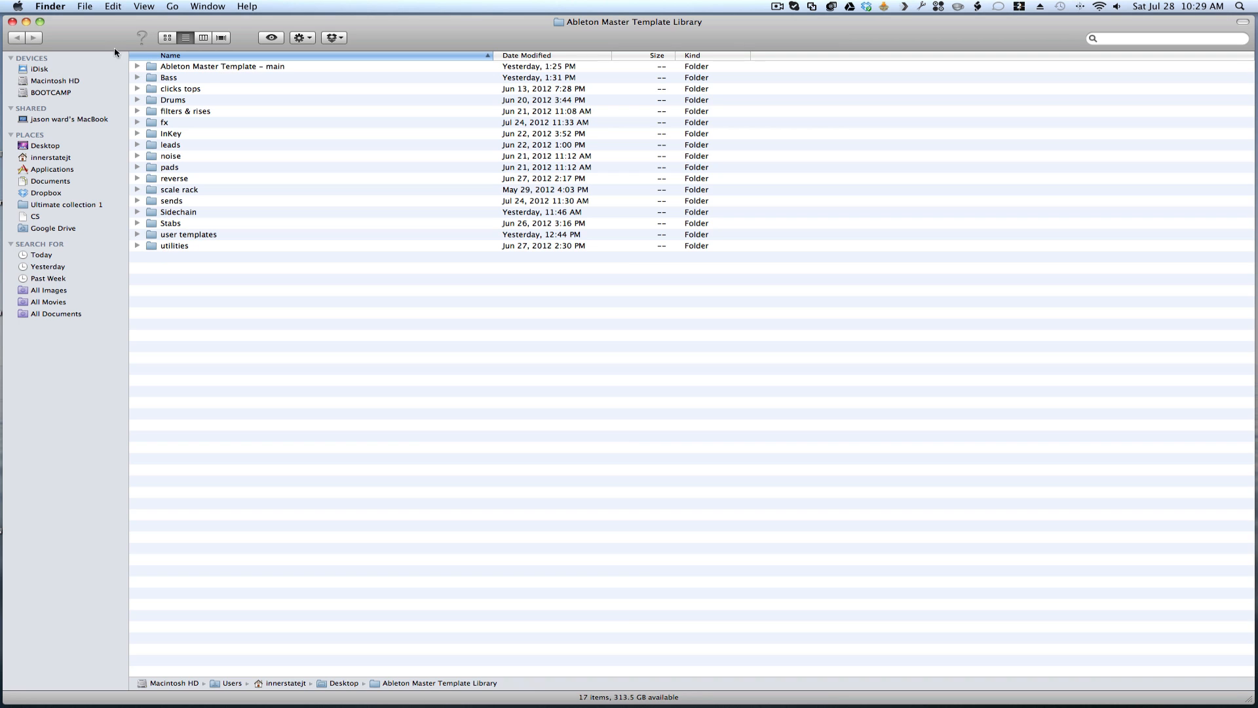
{"action": "left_click", "coordinate": [138, 66]}
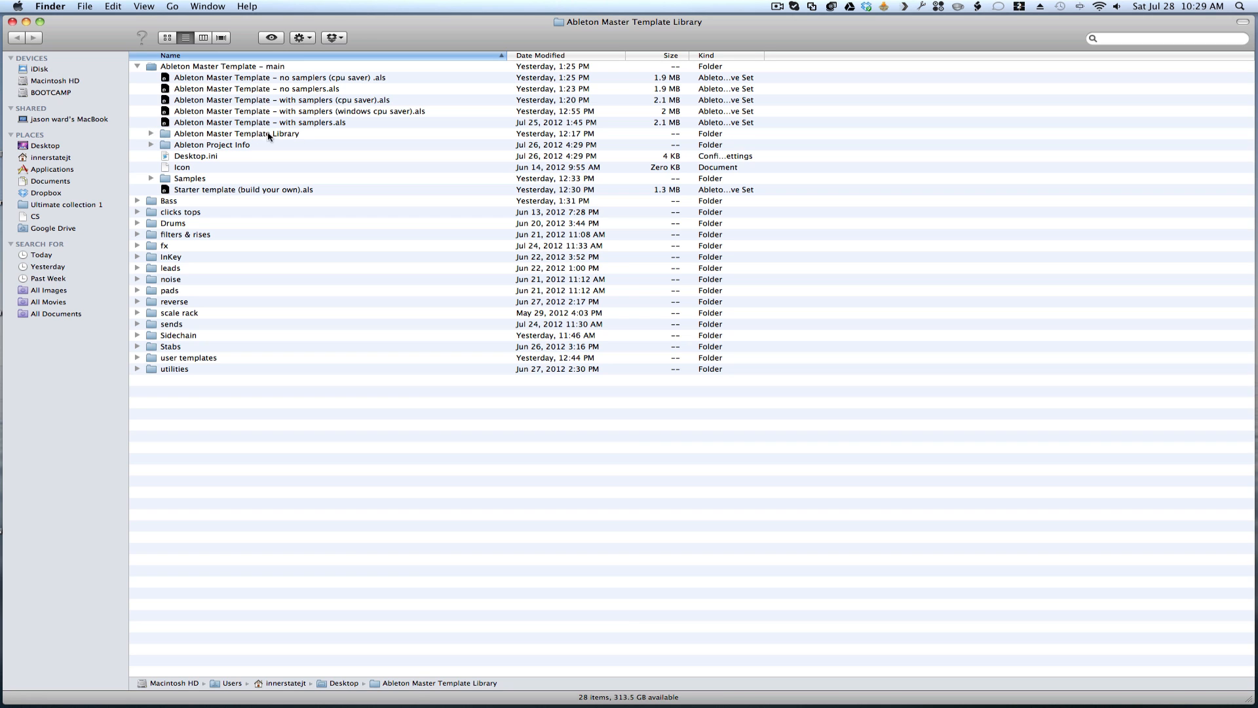
{"action": "left_click", "coordinate": [138, 66]}
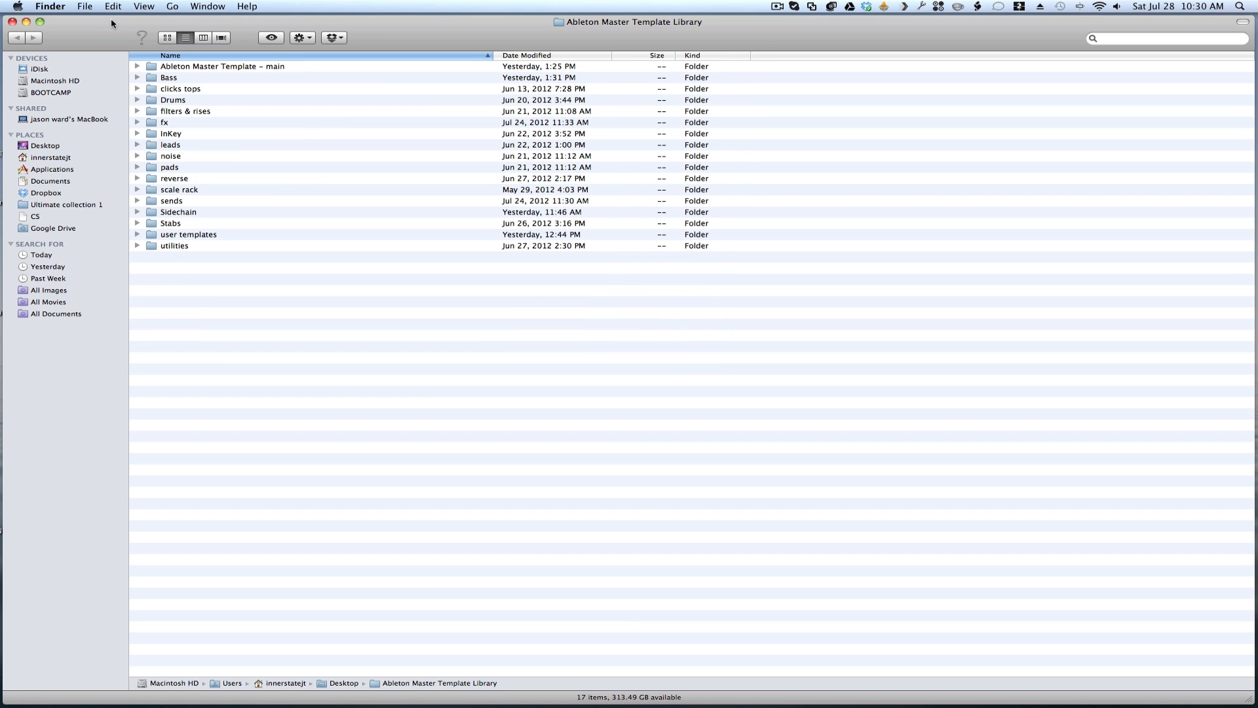
- Reopen the Ableton Master Template Library folder from the desktop and check the Bass master sets inside its Bass folder
{"action": "left_click_drag", "start_coordinate": [113, 23], "coordinate": [349, 73]}
{"action": "left_click", "coordinate": [252, 71]}
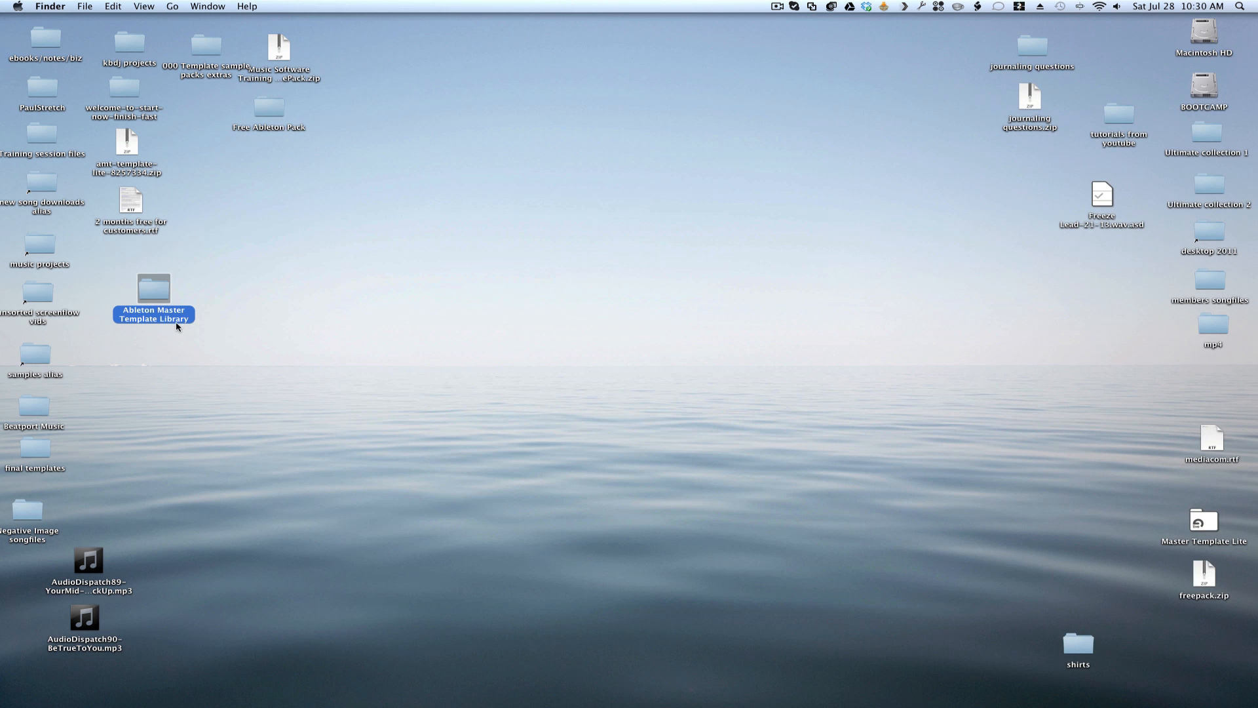
{"action": "double_click", "coordinate": [152, 291]}
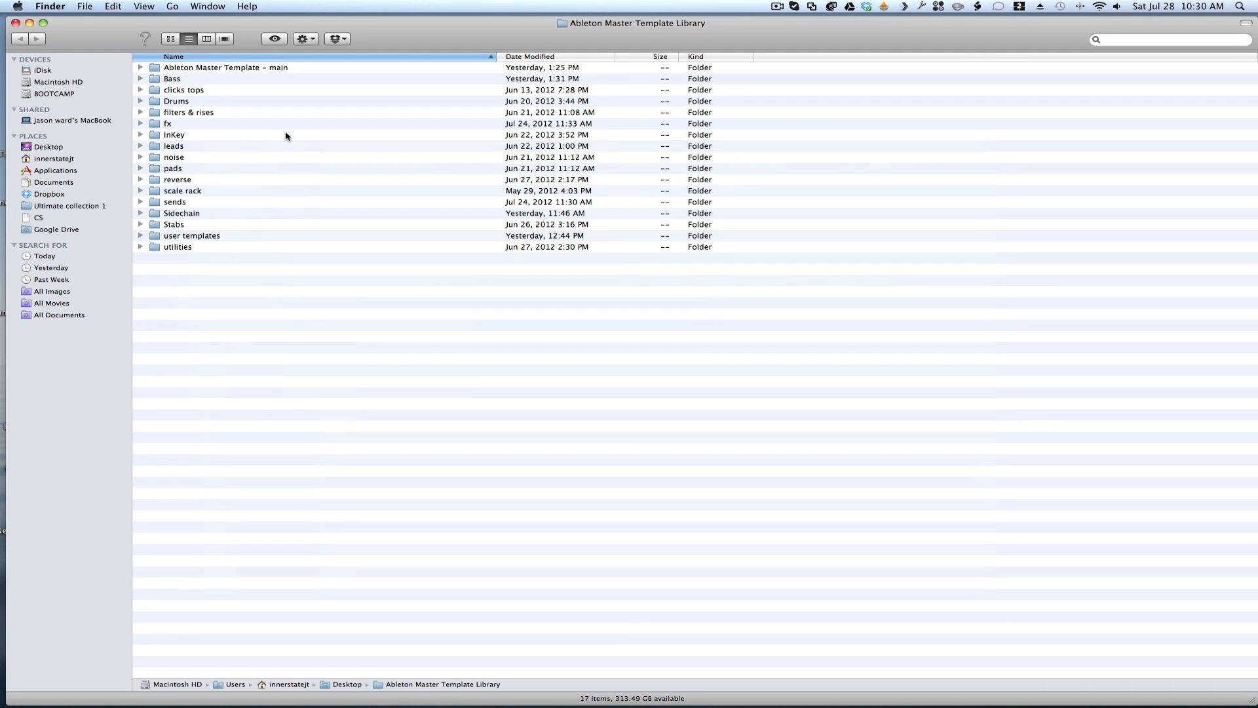
{"action": "left_click", "coordinate": [140, 79]}
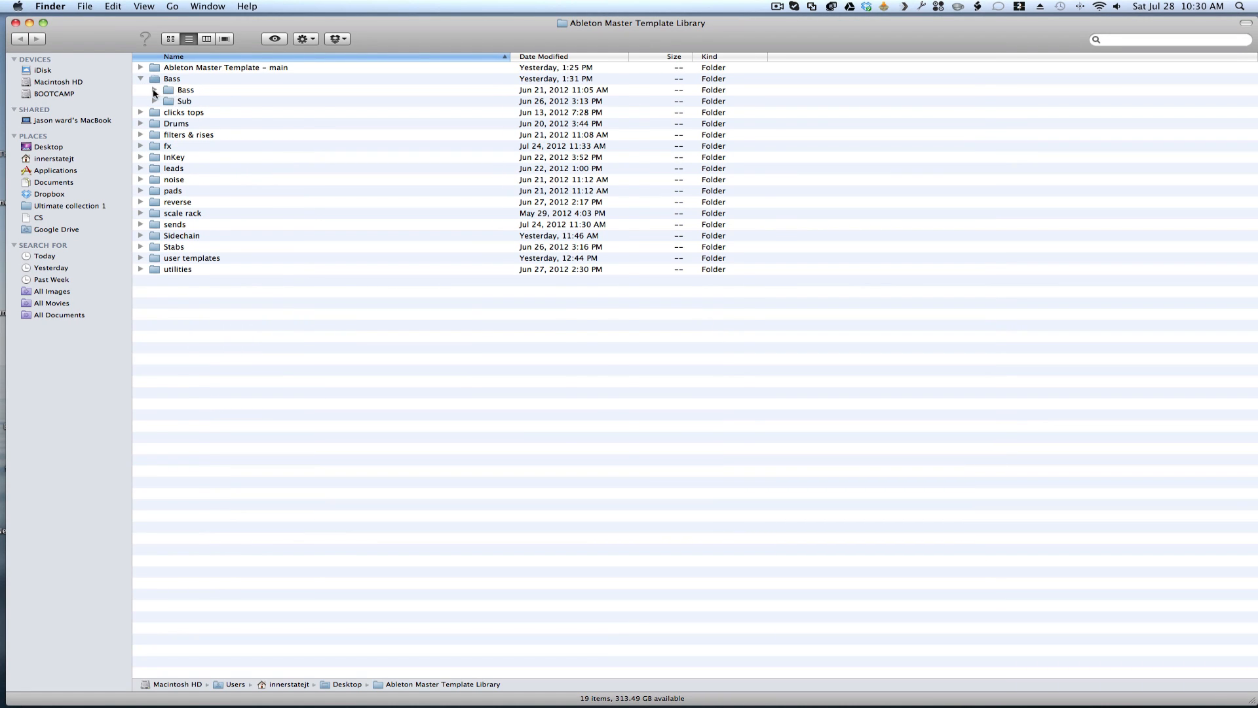
{"action": "left_click", "coordinate": [155, 91]}
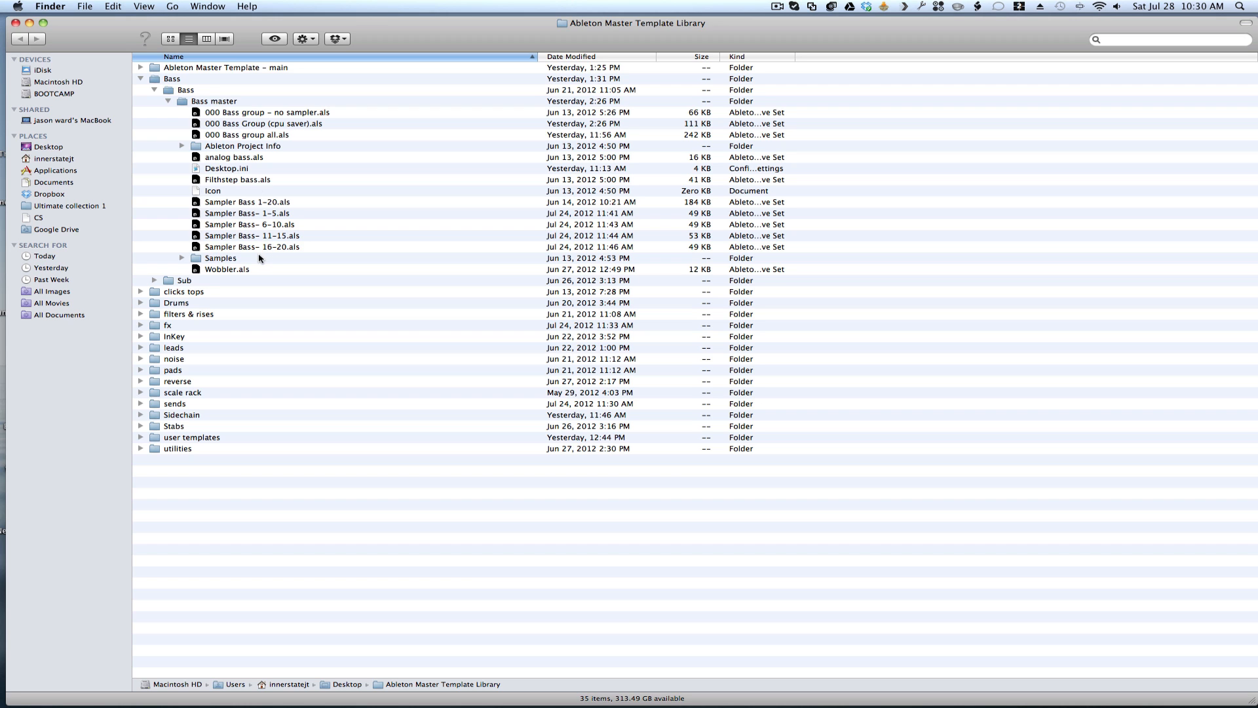
{"action": "left_click", "coordinate": [141, 78]}
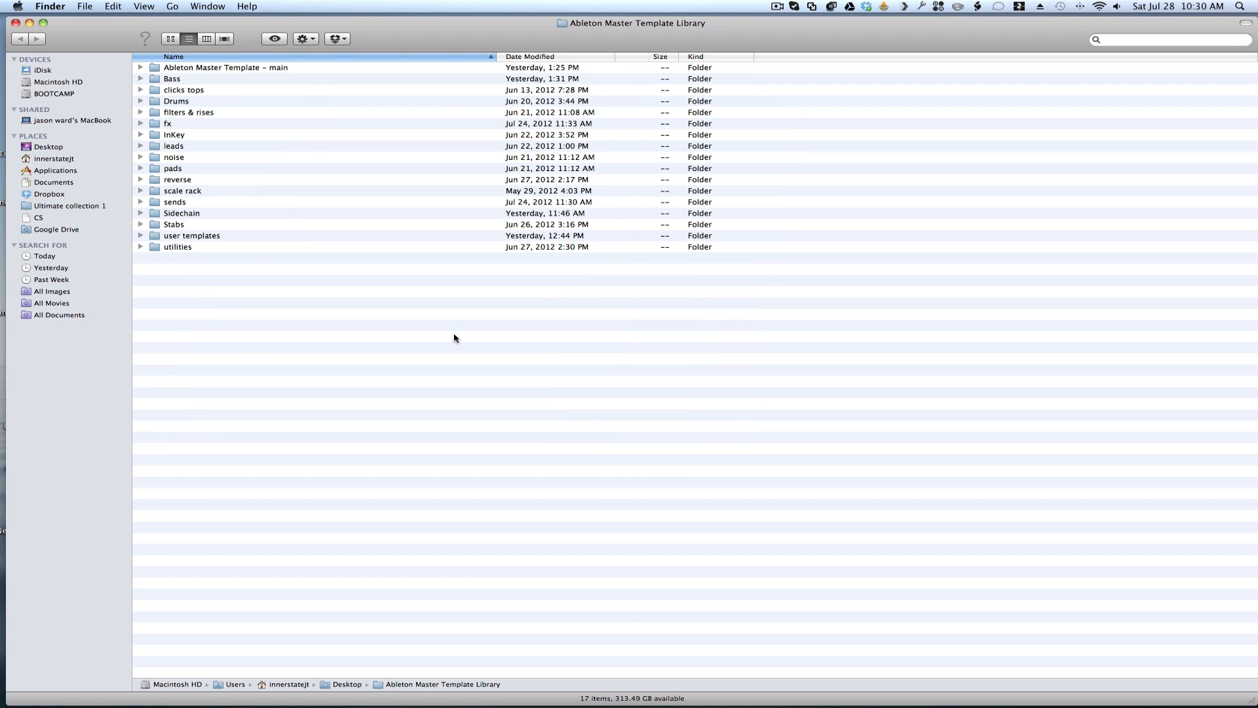
- Expand Ableton Master Template – main and open Ableton Master Template – with samplers (cpu saver).als in Ableton Live
{"action": "left_click", "coordinate": [140, 68]}
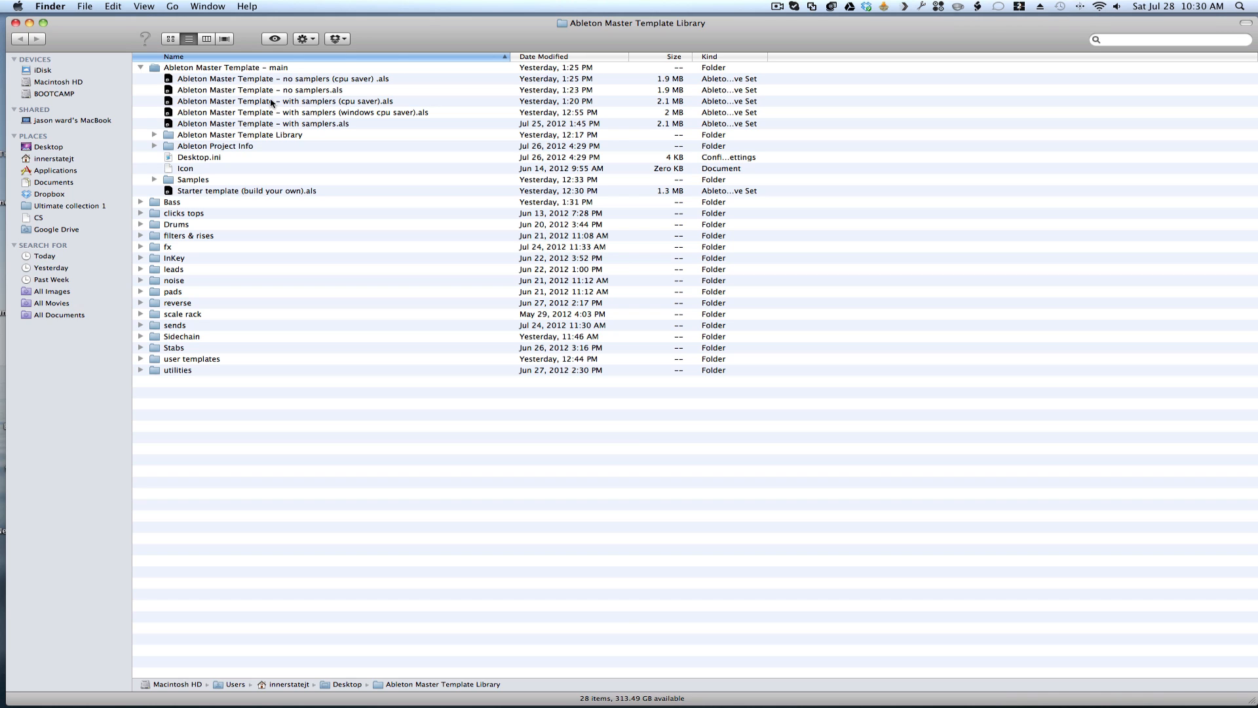
{"action": "left_click", "coordinate": [195, 102]}
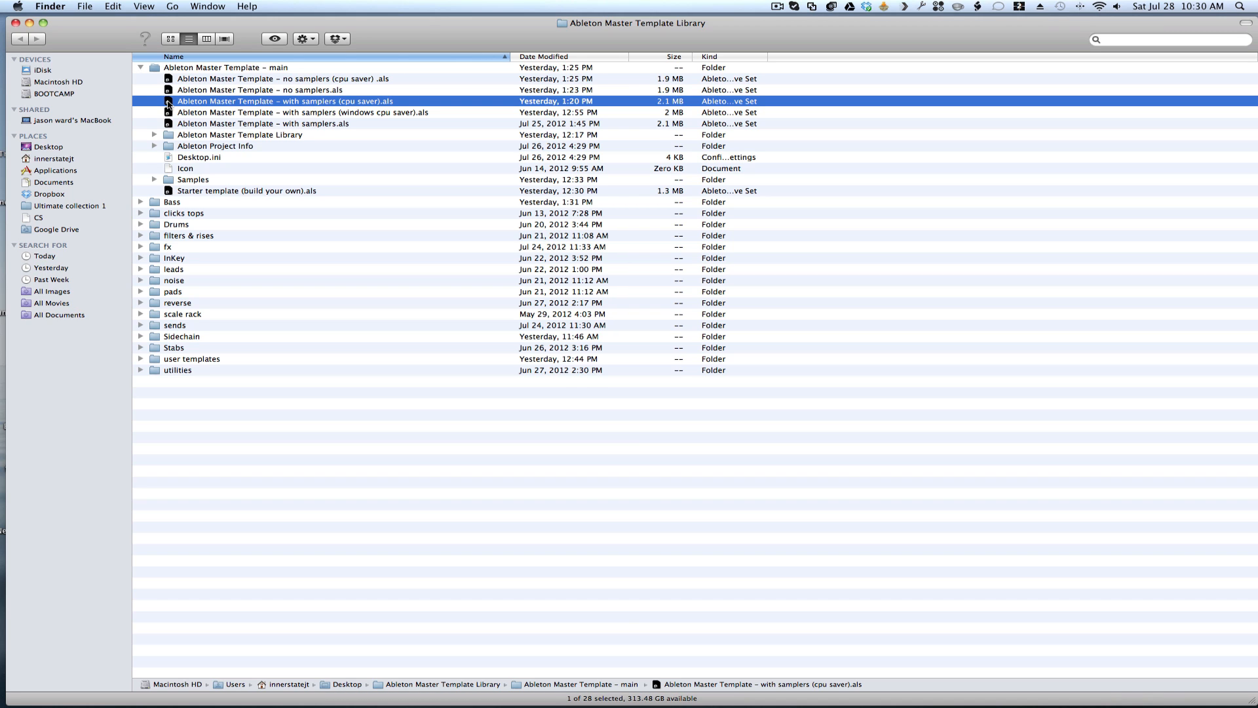
{"action": "double_click", "coordinate": [169, 103]}
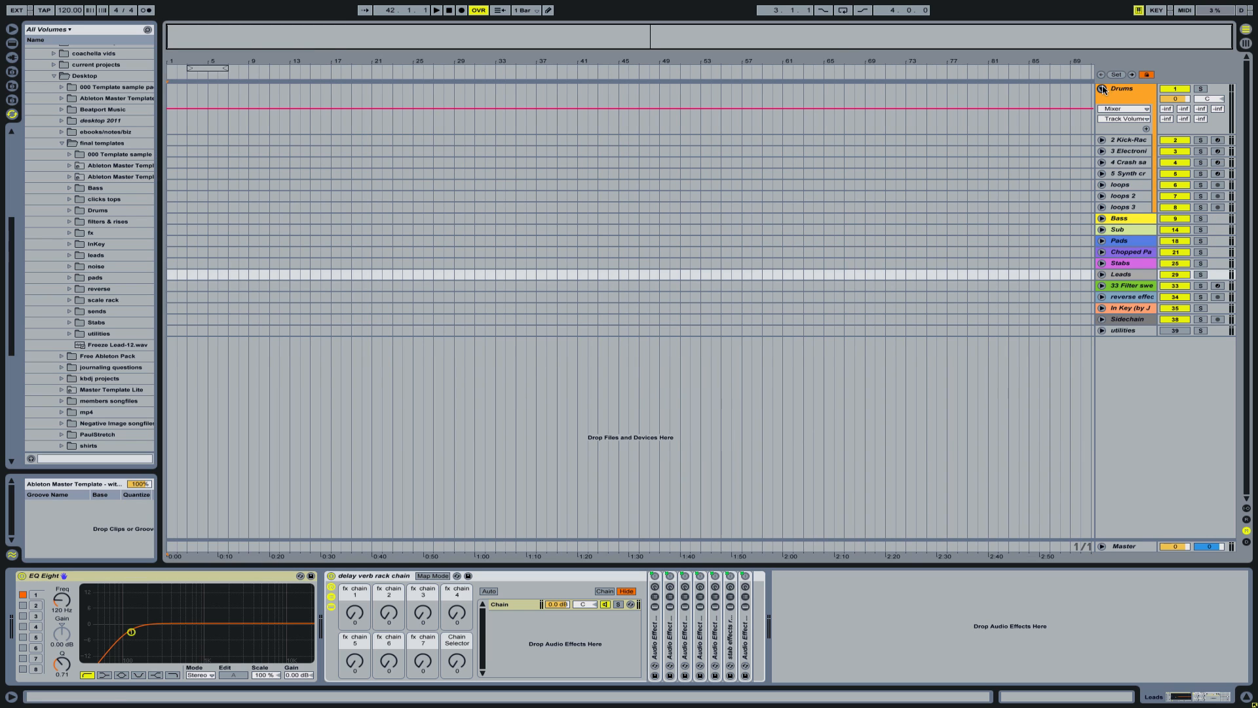
- Collapse the Drums group and look at the Sampler Bass track's rack inside the Bass group
{"action": "left_click", "coordinate": [1103, 90]}
{"action": "left_click", "coordinate": [1102, 139]}
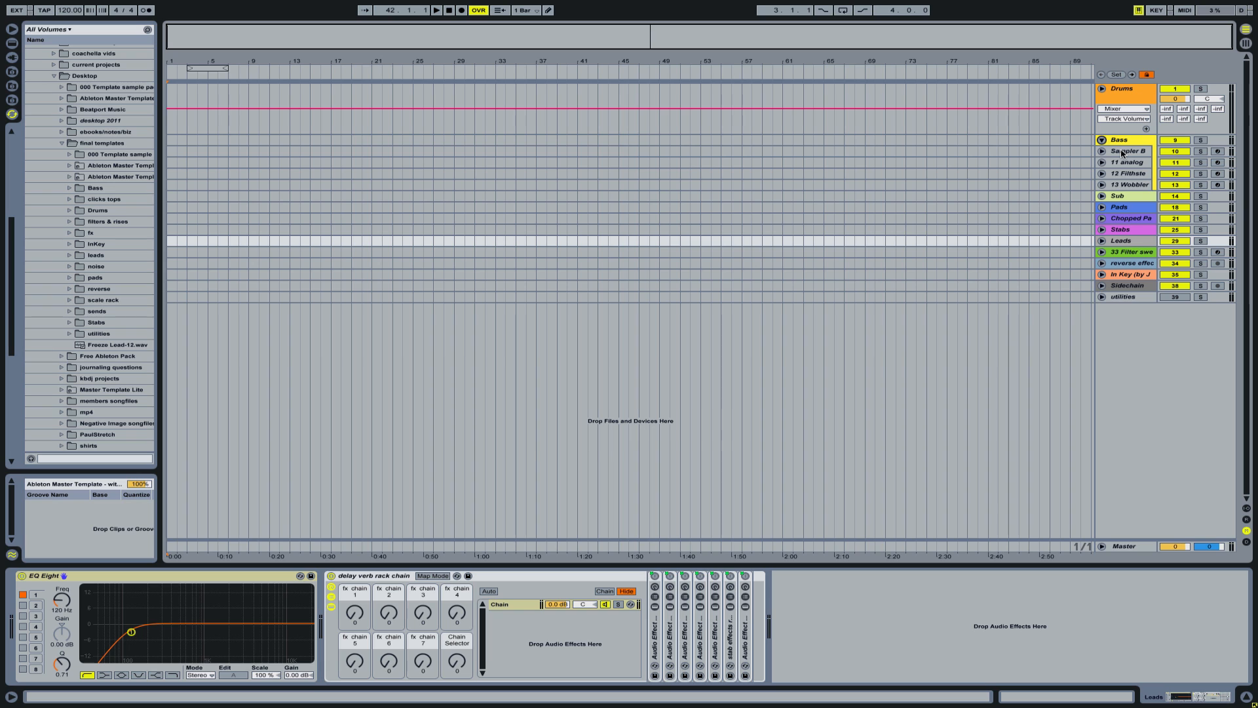
{"action": "left_click", "coordinate": [1122, 152]}
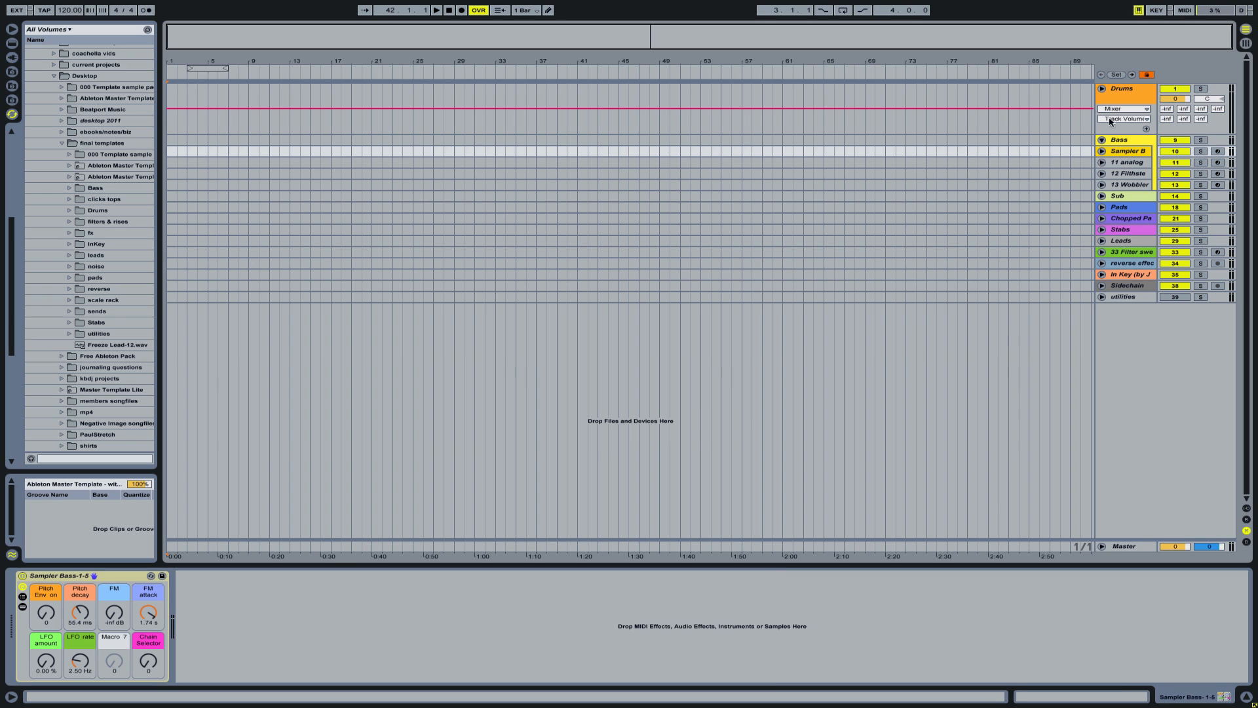
{"action": "left_click", "coordinate": [1101, 140]}
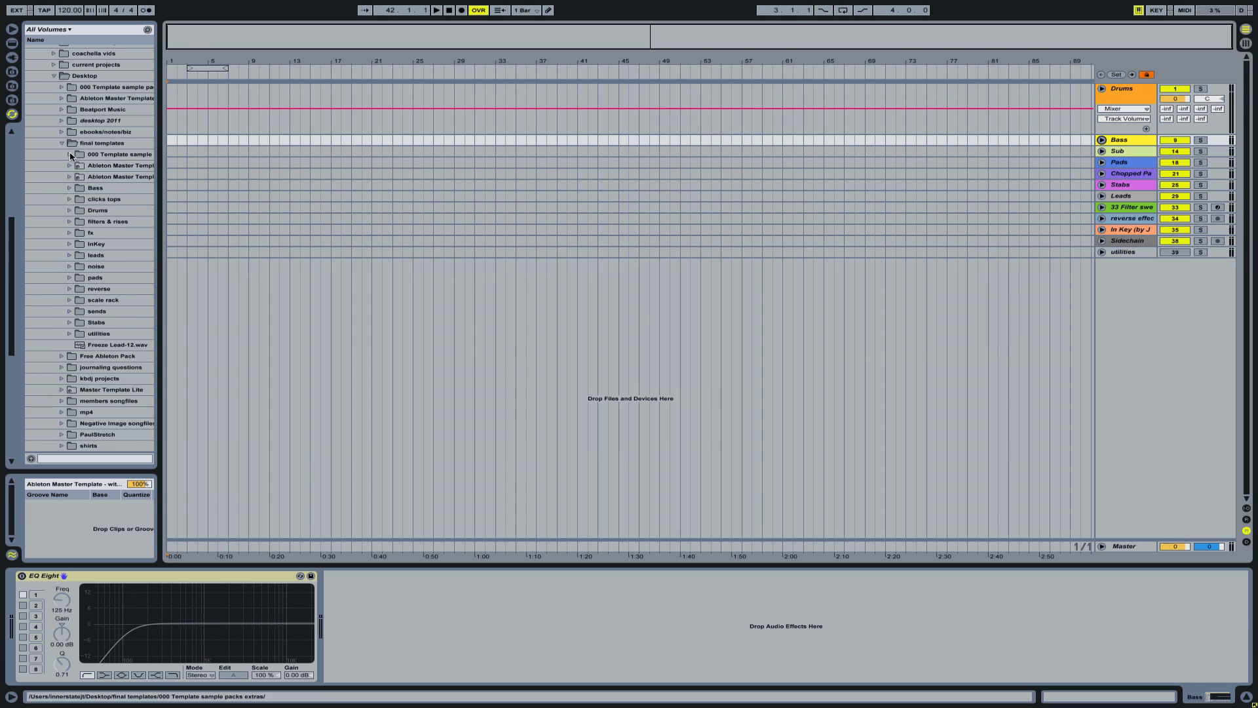
- Widen the file browser and expand the Ableton Master Template Library folder on the desktop, selecting Ableton Master Template – main
{"action": "left_click_drag", "start_coordinate": [158, 128], "coordinate": [253, 128]}
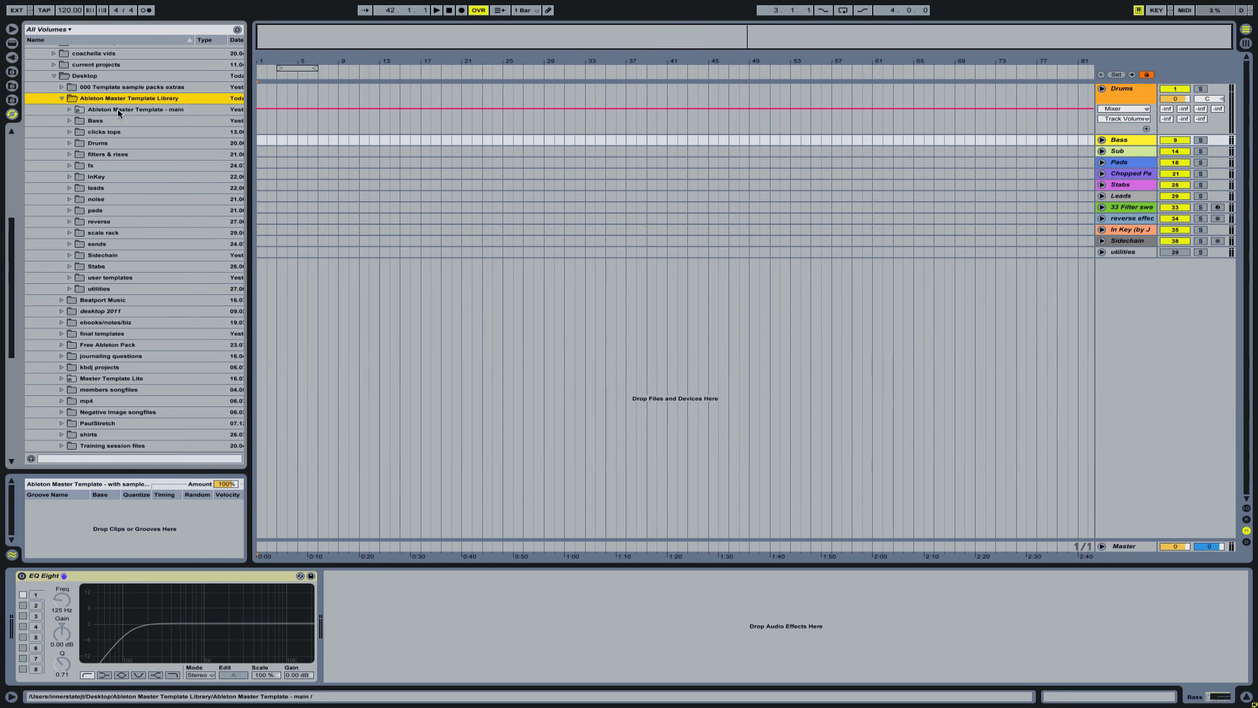
{"action": "left_click", "coordinate": [123, 110]}
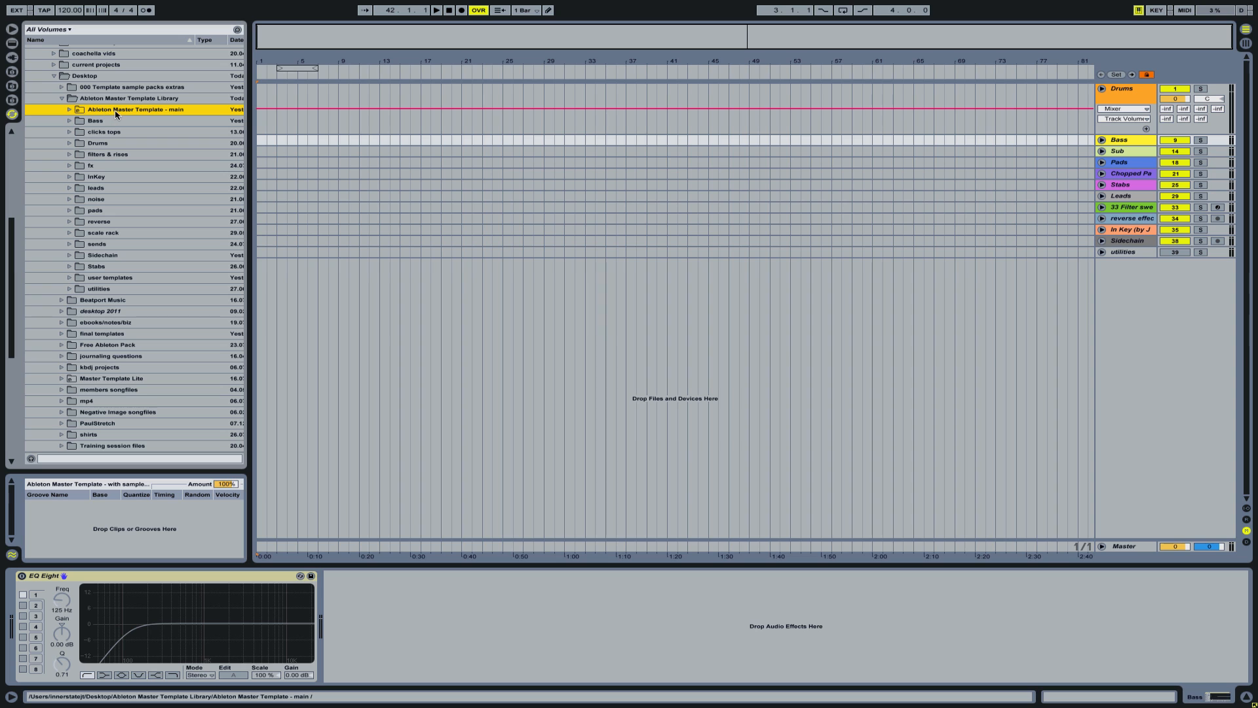
{"action": "left_click", "coordinate": [1102, 252]}
{"action": "left_click", "coordinate": [1102, 252]}
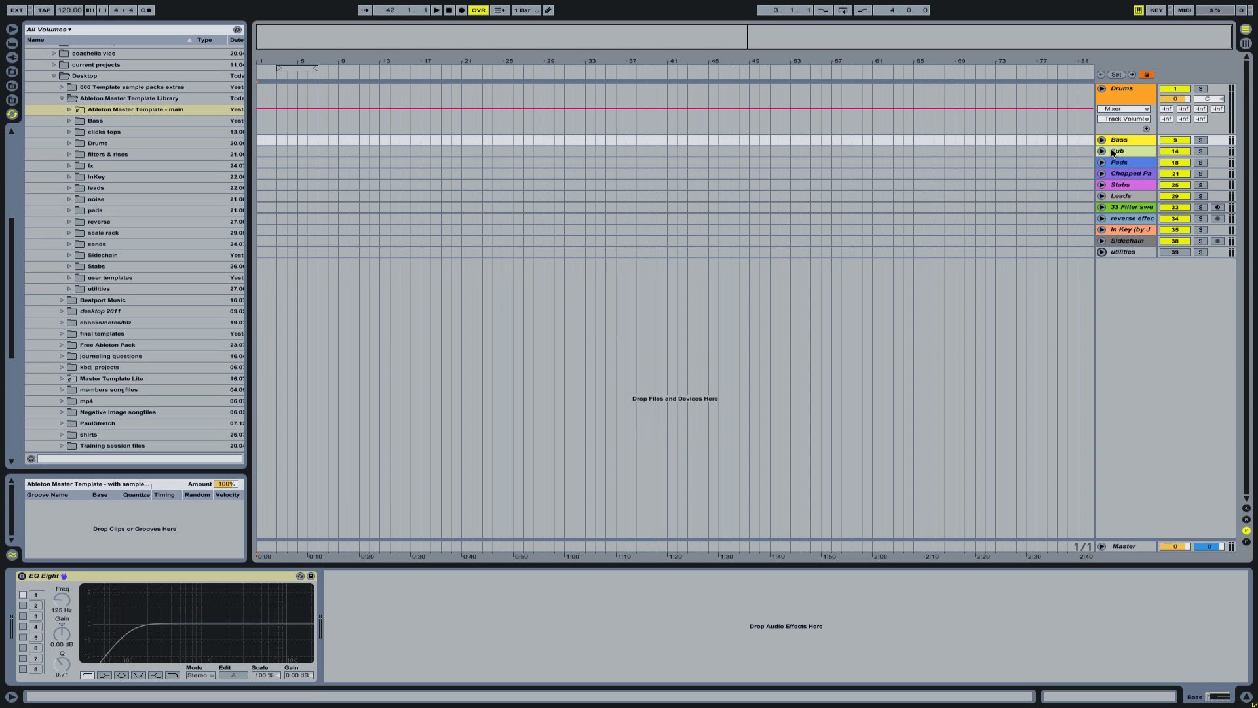
- Unfold the Sampler Bass track in the Bass group and view its rack's chain list and the bass 1 chain devices
{"action": "left_click", "coordinate": [1102, 140]}
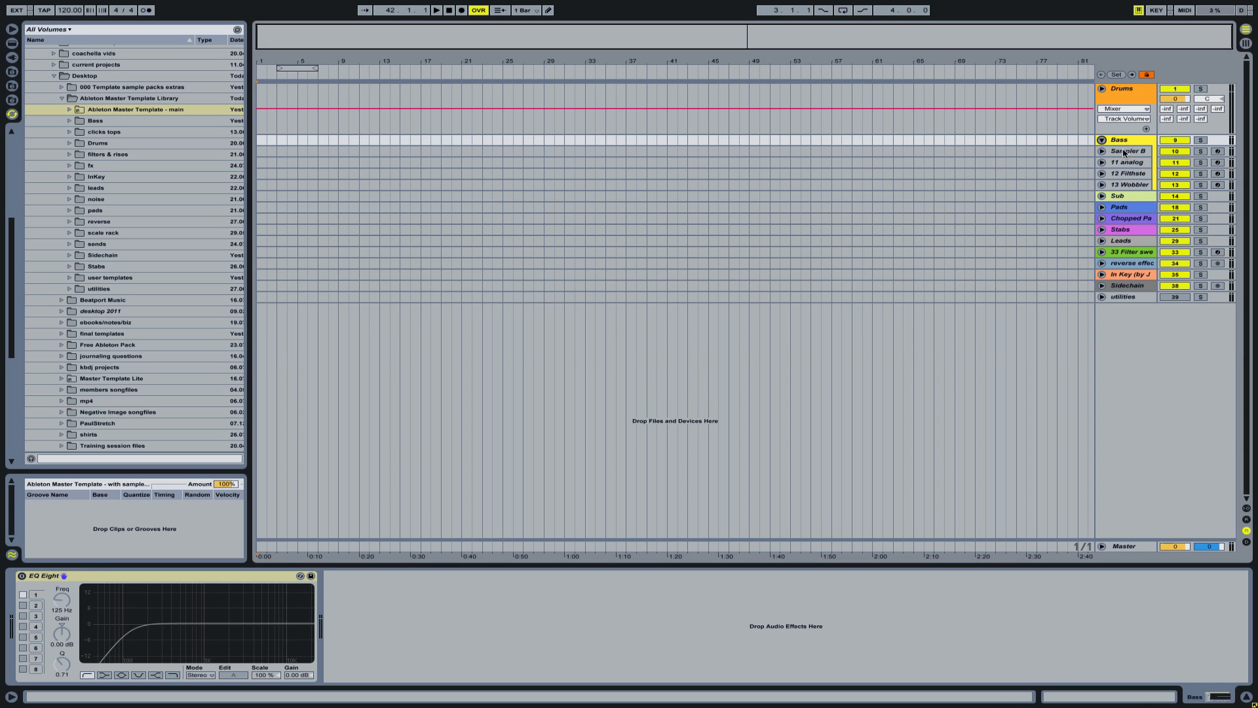
{"action": "left_click", "coordinate": [1125, 153]}
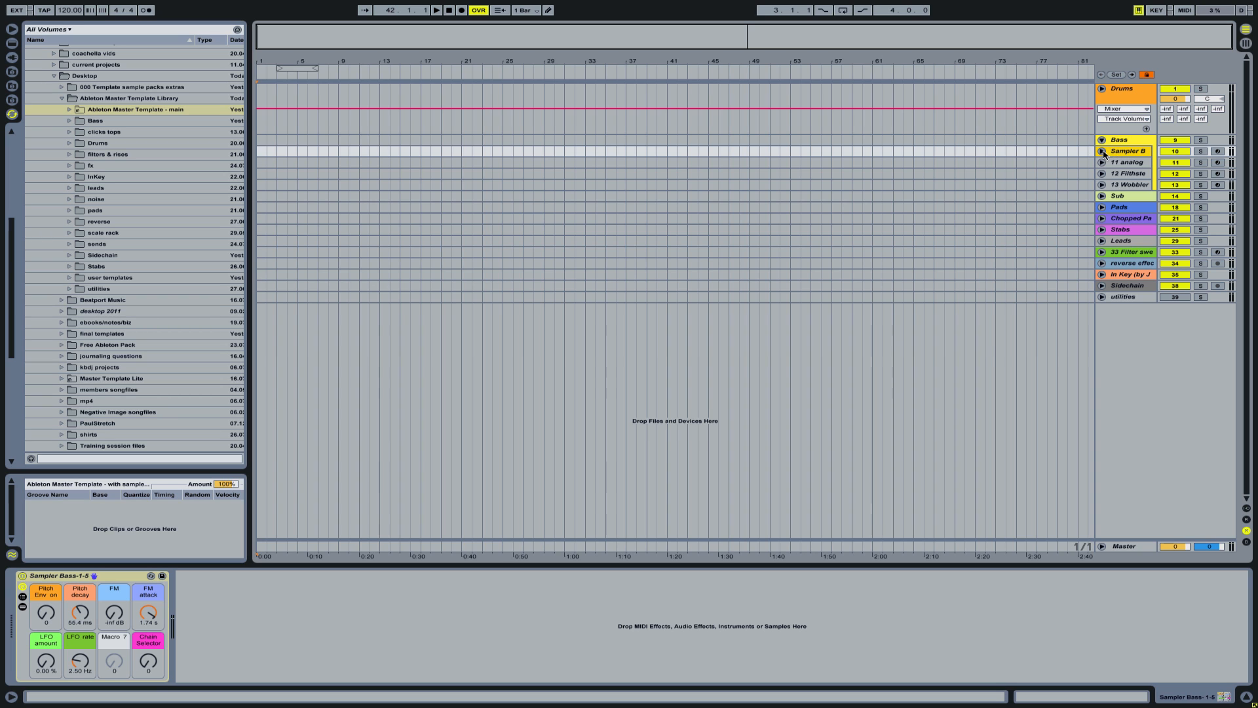
{"action": "left_click", "coordinate": [1102, 151]}
{"action": "left_click", "coordinate": [1121, 151]}
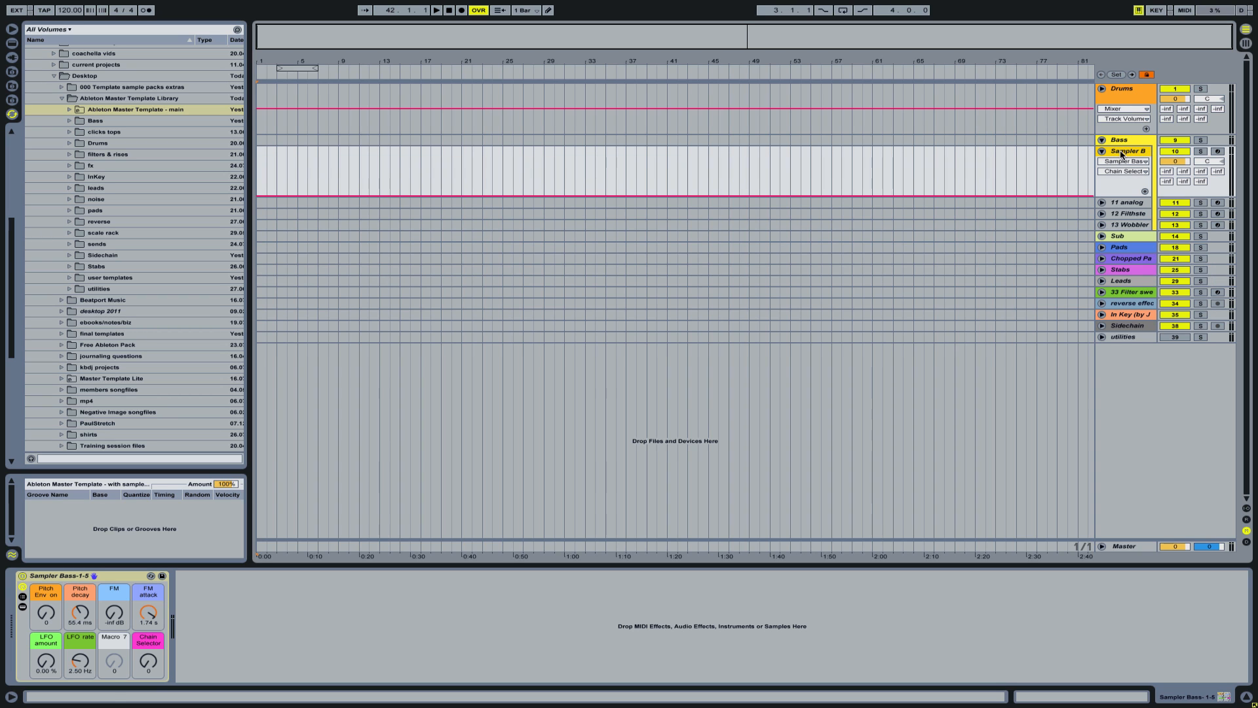
{"action": "left_click", "coordinate": [22, 606]}
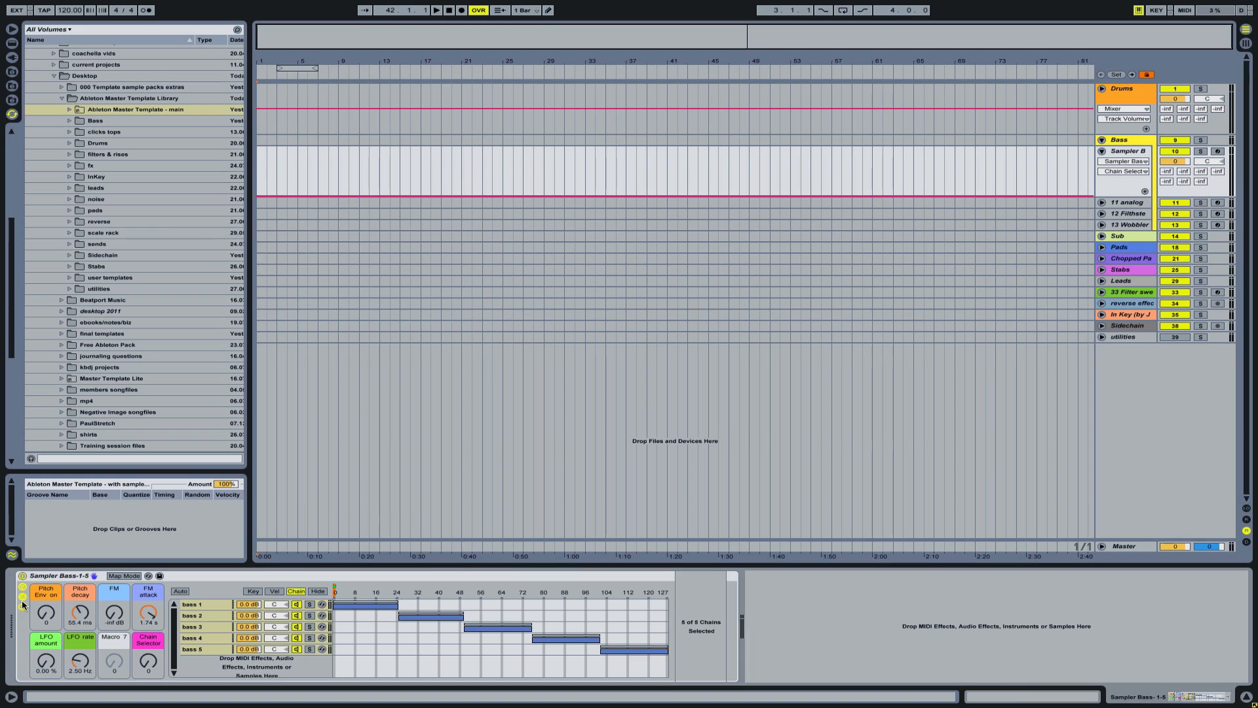
{"action": "left_click", "coordinate": [203, 604]}
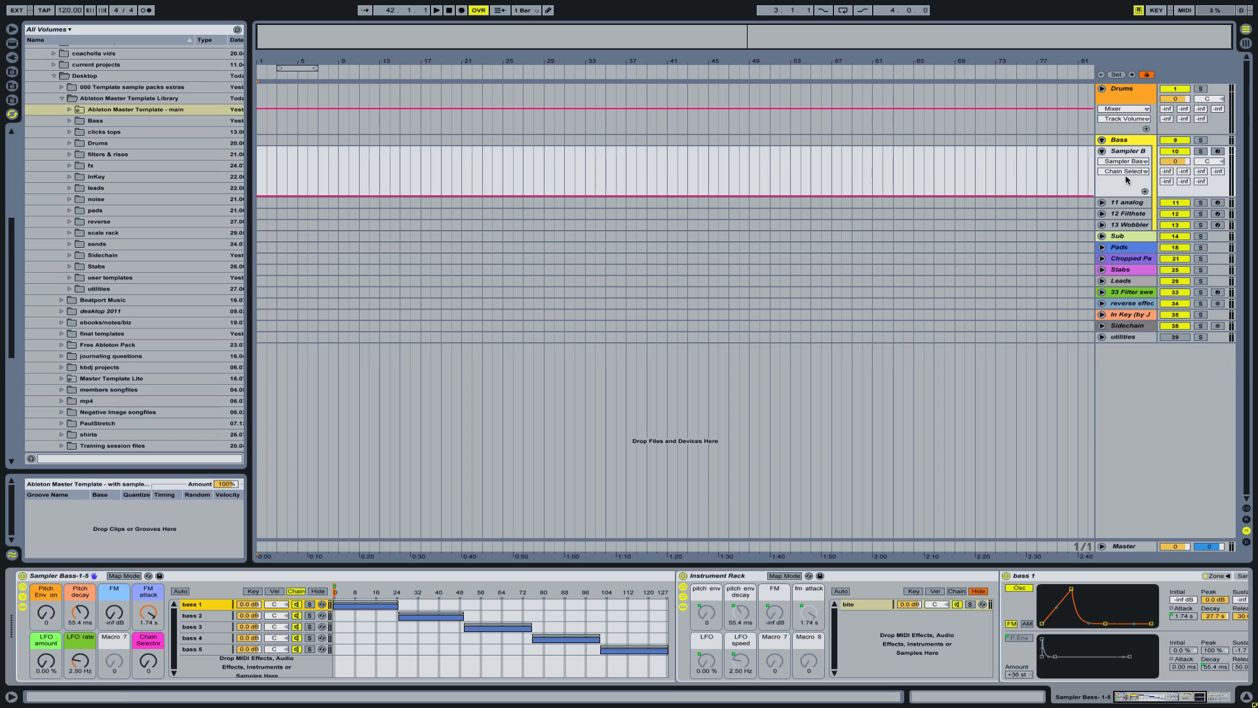
- Collapse the Bass track group and expand the library's Bass folder down to the Bass master project in the browser
{"action": "left_click", "coordinate": [1104, 140]}
{"action": "left_click", "coordinate": [70, 121]}
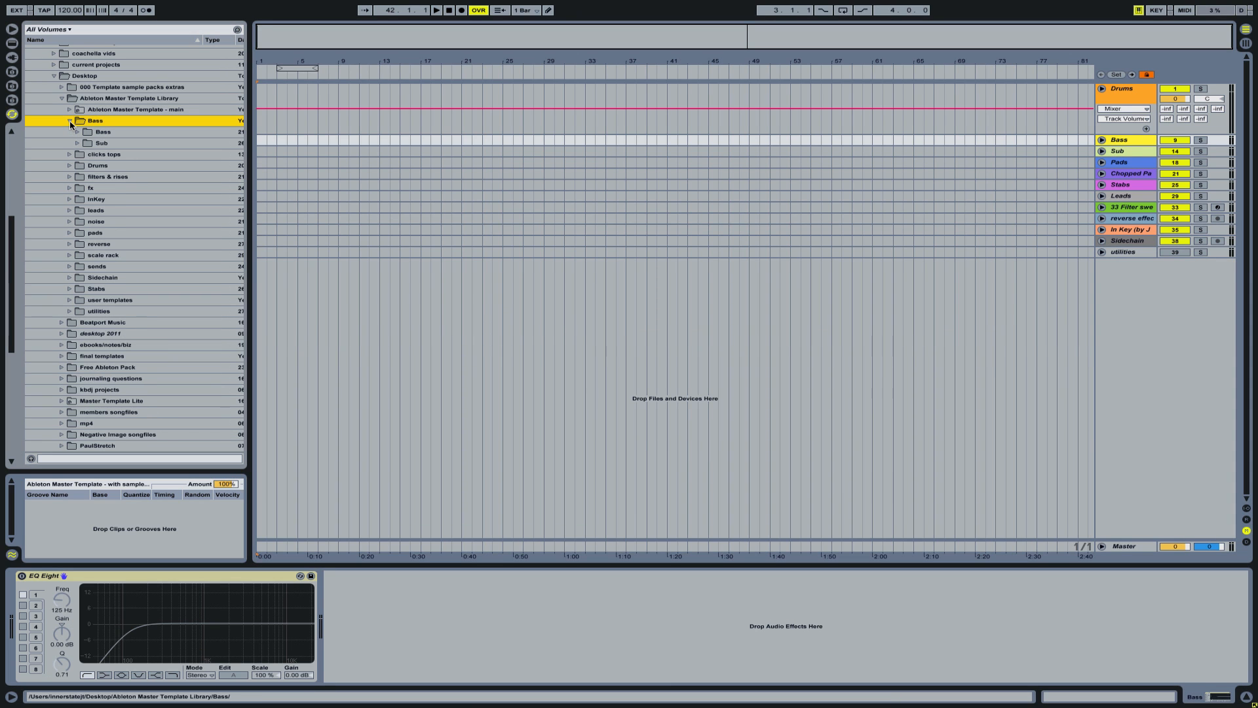
{"action": "left_click", "coordinate": [77, 132]}
{"action": "left_click", "coordinate": [86, 143]}
- Review the Sampler Bass sets in Bass master: 1-5, 6-10, 11-15, 16-20 and the combined 1-20 version
{"action": "left_click", "coordinate": [136, 255]}
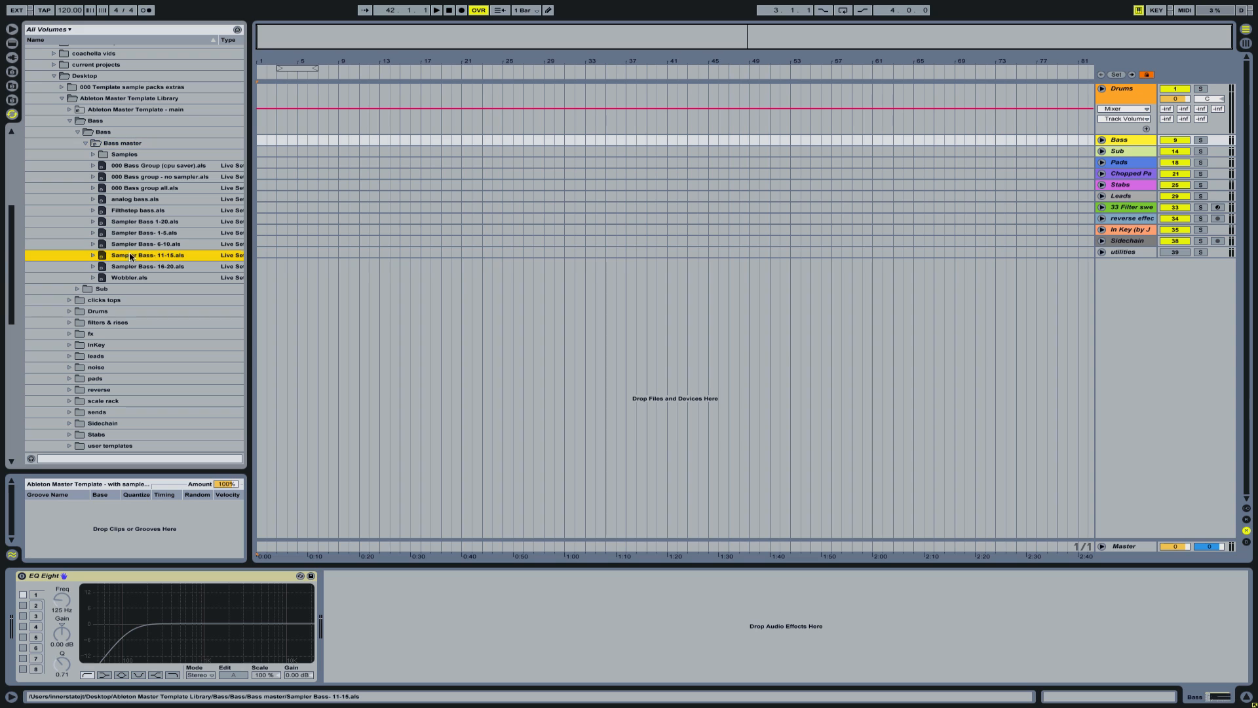
{"action": "left_click", "coordinate": [136, 266]}
{"action": "left_click", "coordinate": [136, 235]}
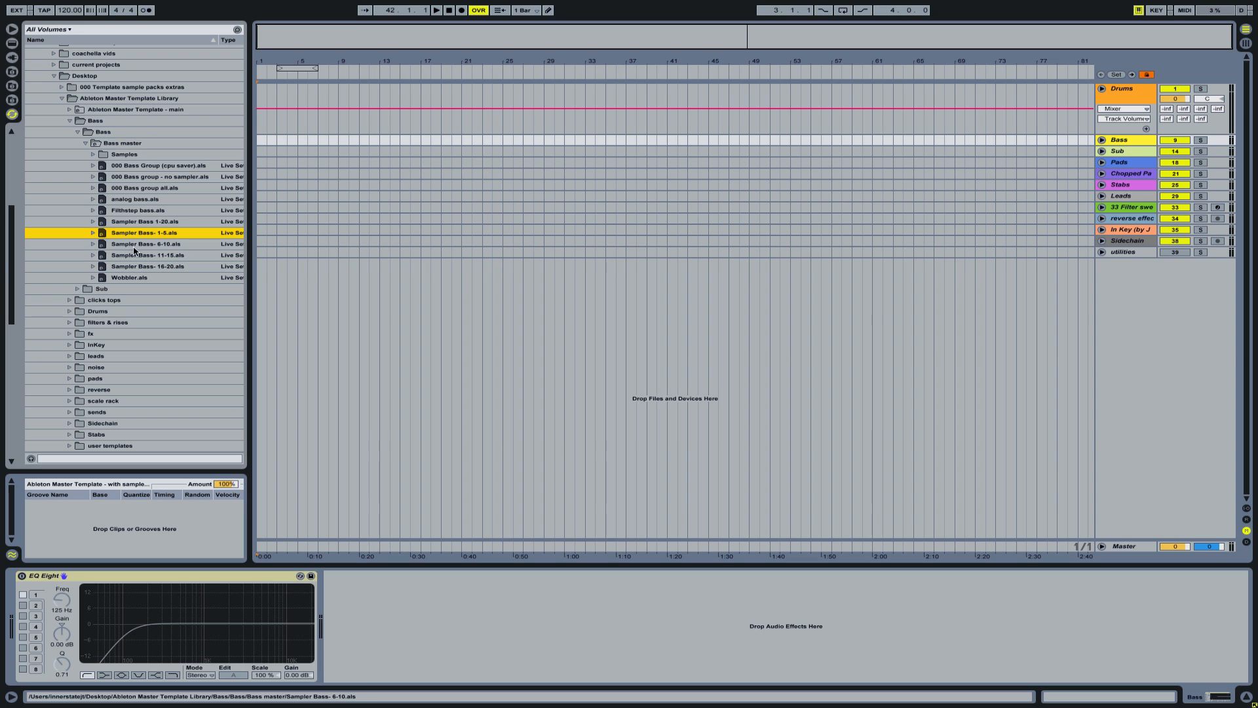
{"action": "left_click", "coordinate": [136, 255]}
{"action": "left_click", "coordinate": [136, 266]}
{"action": "left_click", "coordinate": [134, 222]}
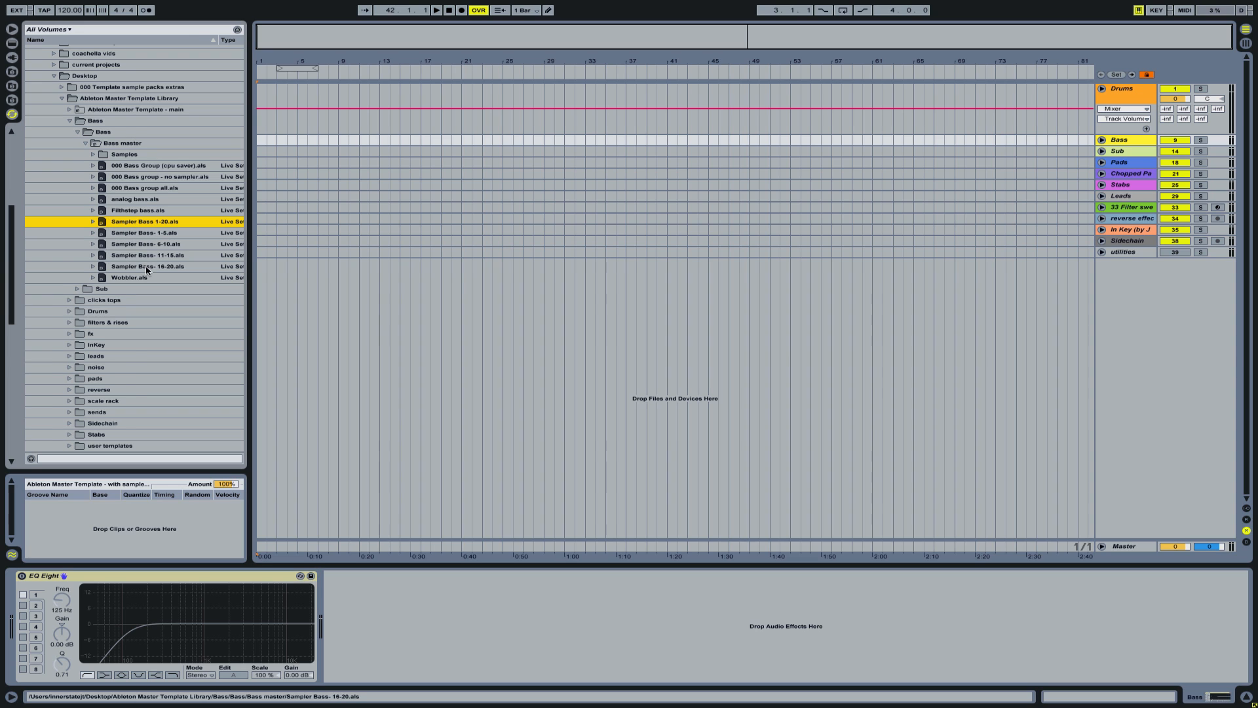
- Collapse the Bass folder in the browser and expand Leads group Project inside the leads folder
{"action": "left_click", "coordinate": [70, 121]}
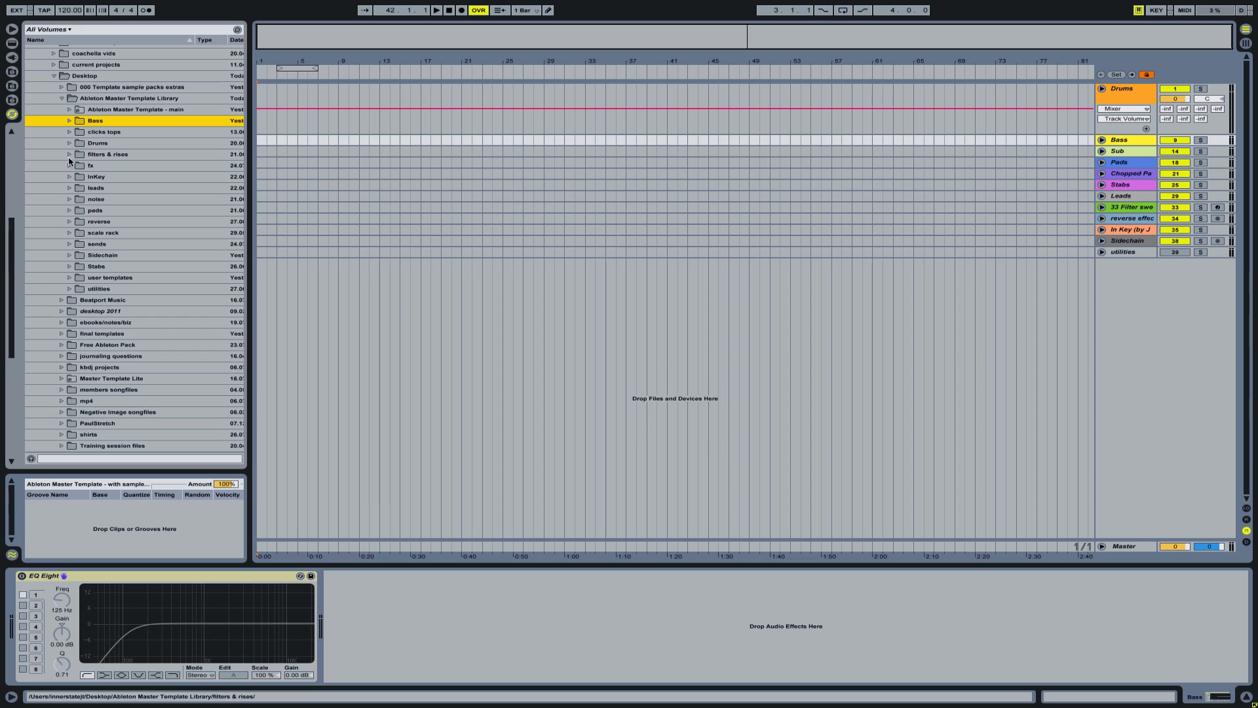
{"action": "left_click", "coordinate": [69, 188]}
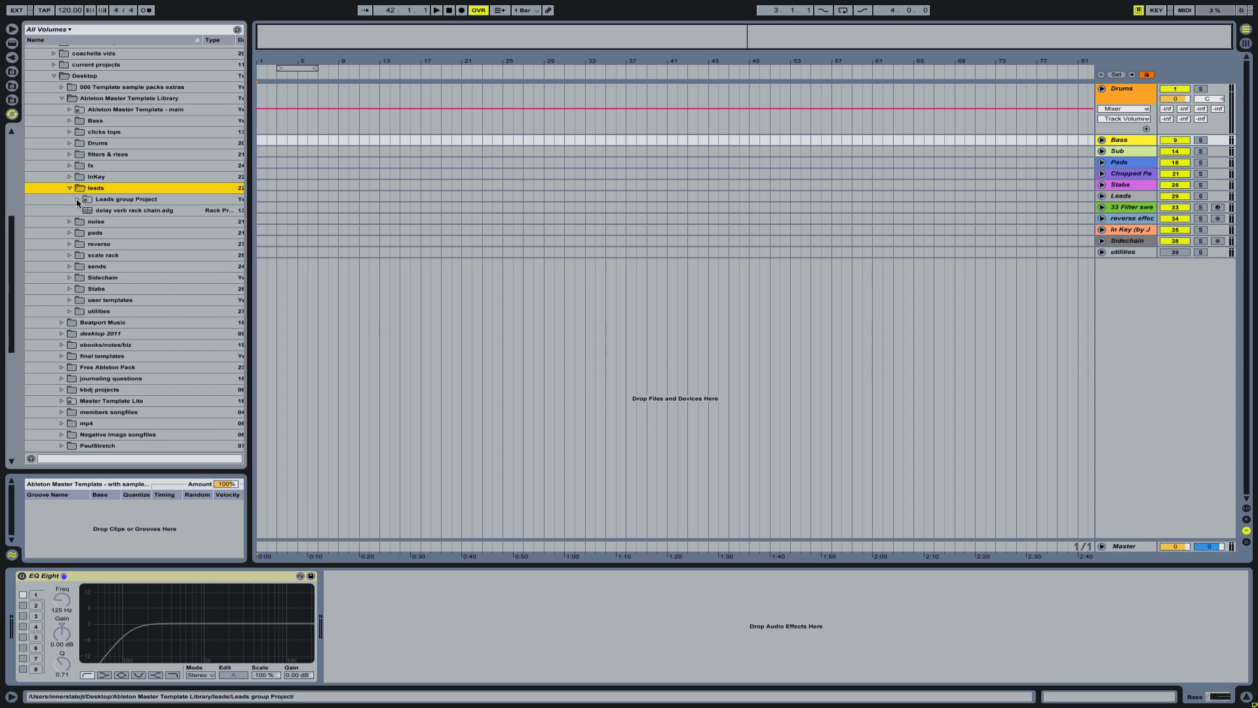
{"action": "left_click", "coordinate": [77, 199]}
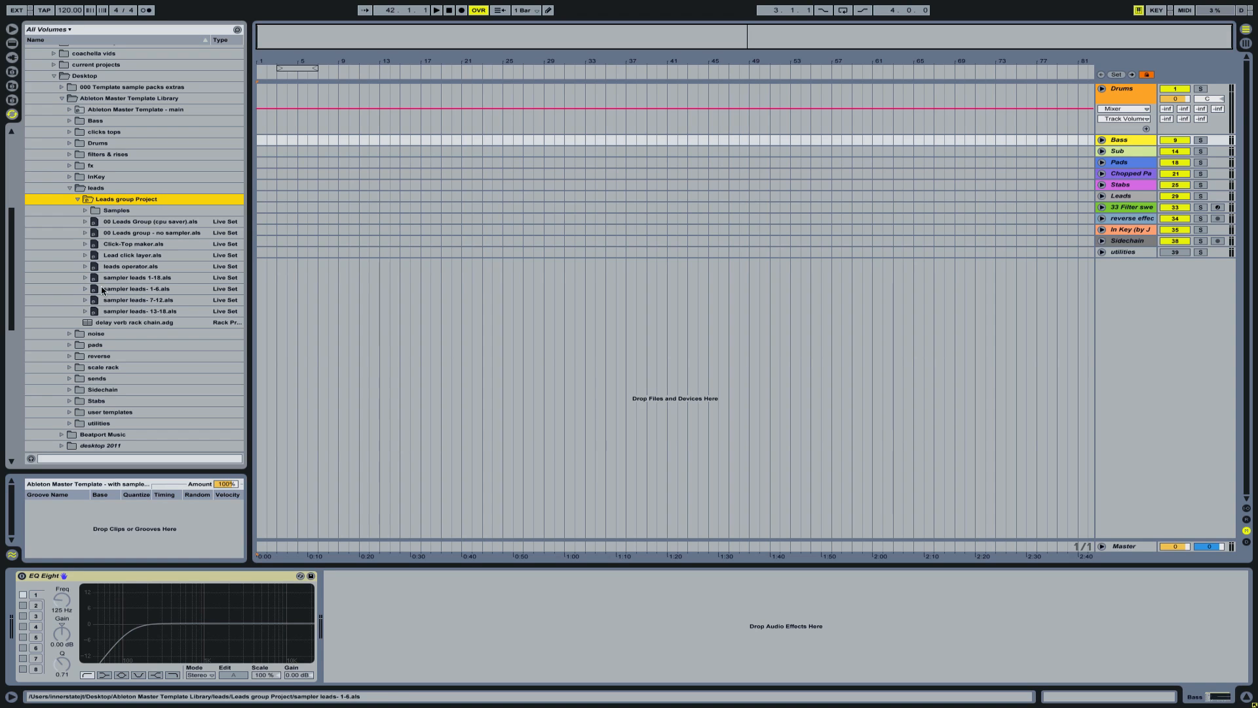
- Expand the Leads track group and inspect the lead chains in the sampler leads 1-6 rack
{"action": "left_click", "coordinate": [1102, 196]}
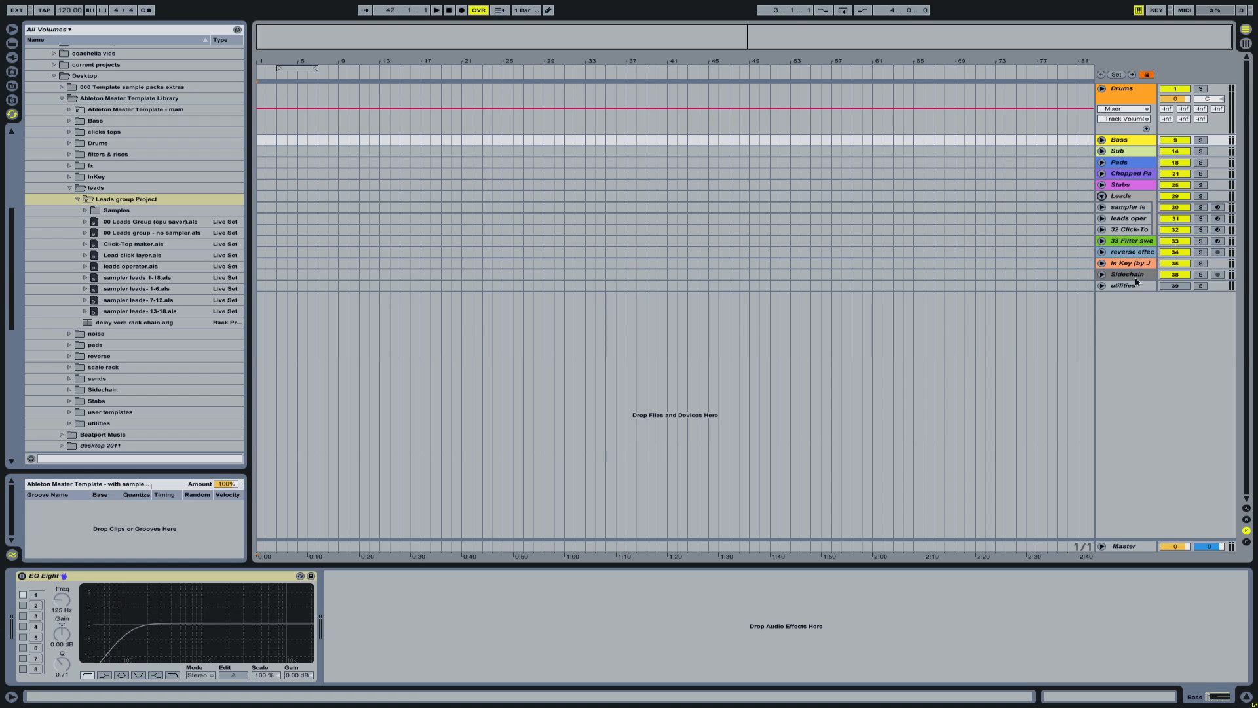
{"action": "left_click", "coordinate": [1129, 209]}
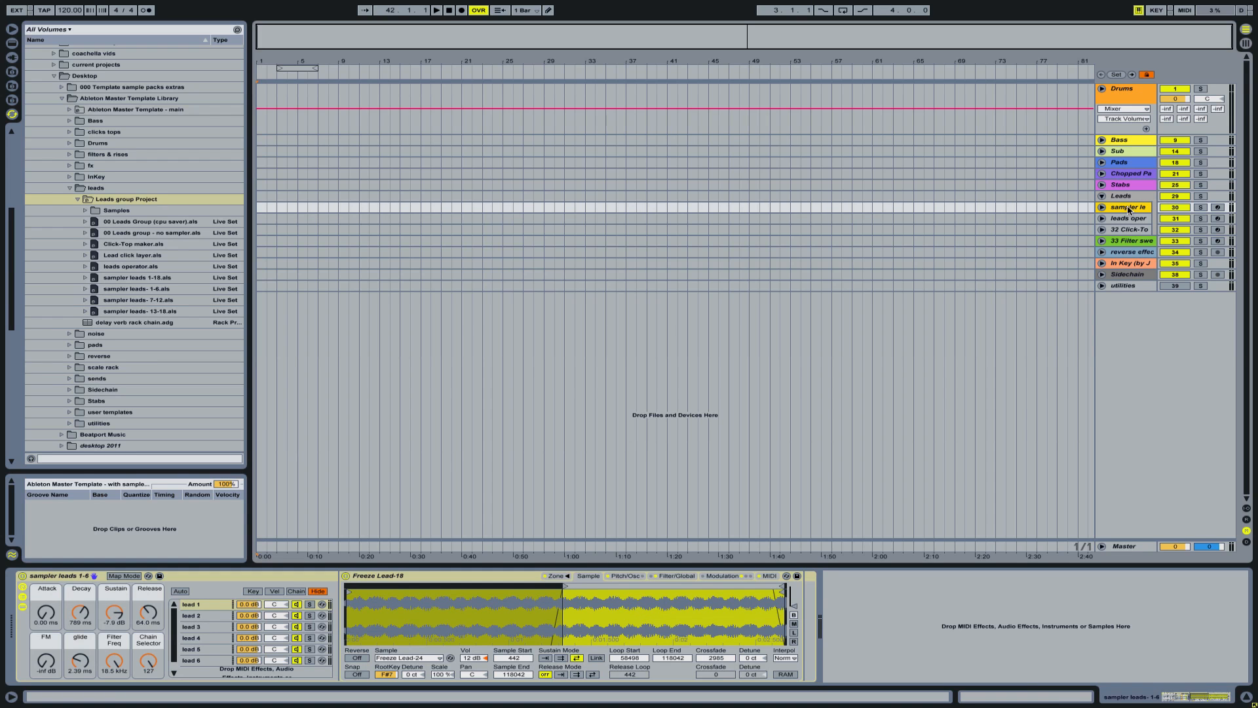
{"action": "left_click", "coordinate": [225, 606]}
{"action": "left_click", "coordinate": [227, 574]}
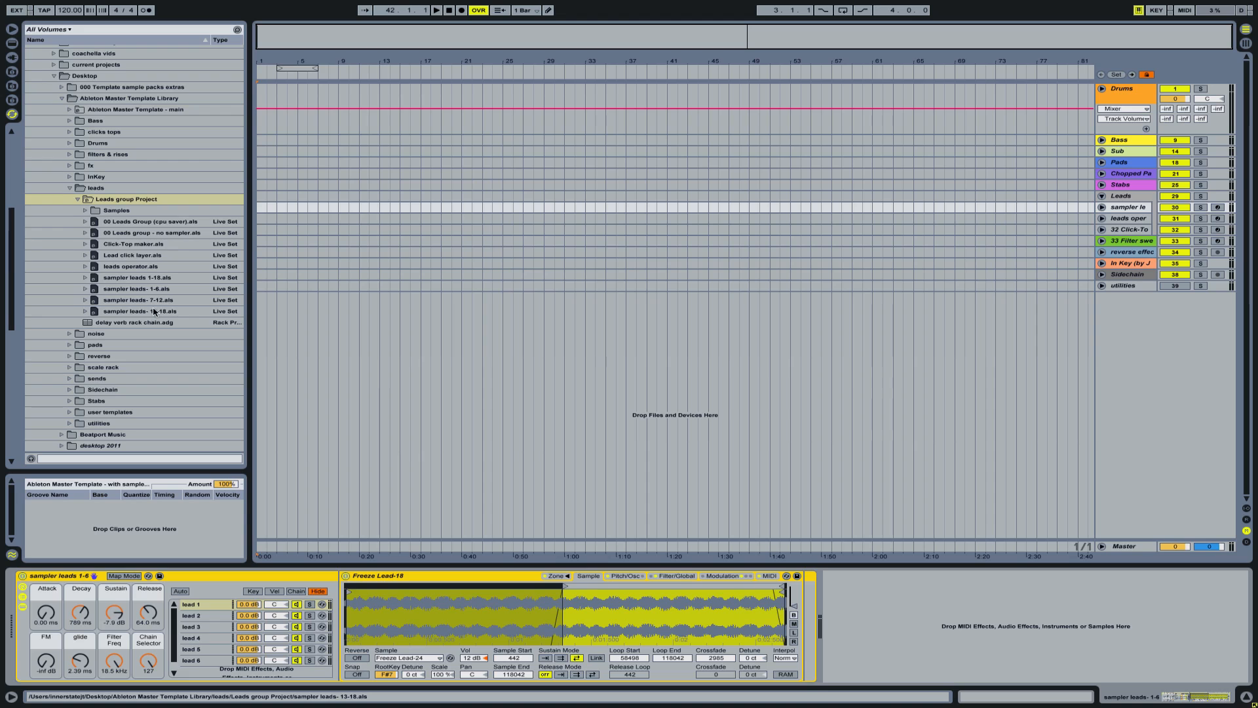
- Replace the sampler leads 1-6 track with the sampler leads 1-18.als set in the Leads group, and collapse the group
{"action": "left_click", "coordinate": [147, 282]}
{"action": "left_click", "coordinate": [1127, 209]}
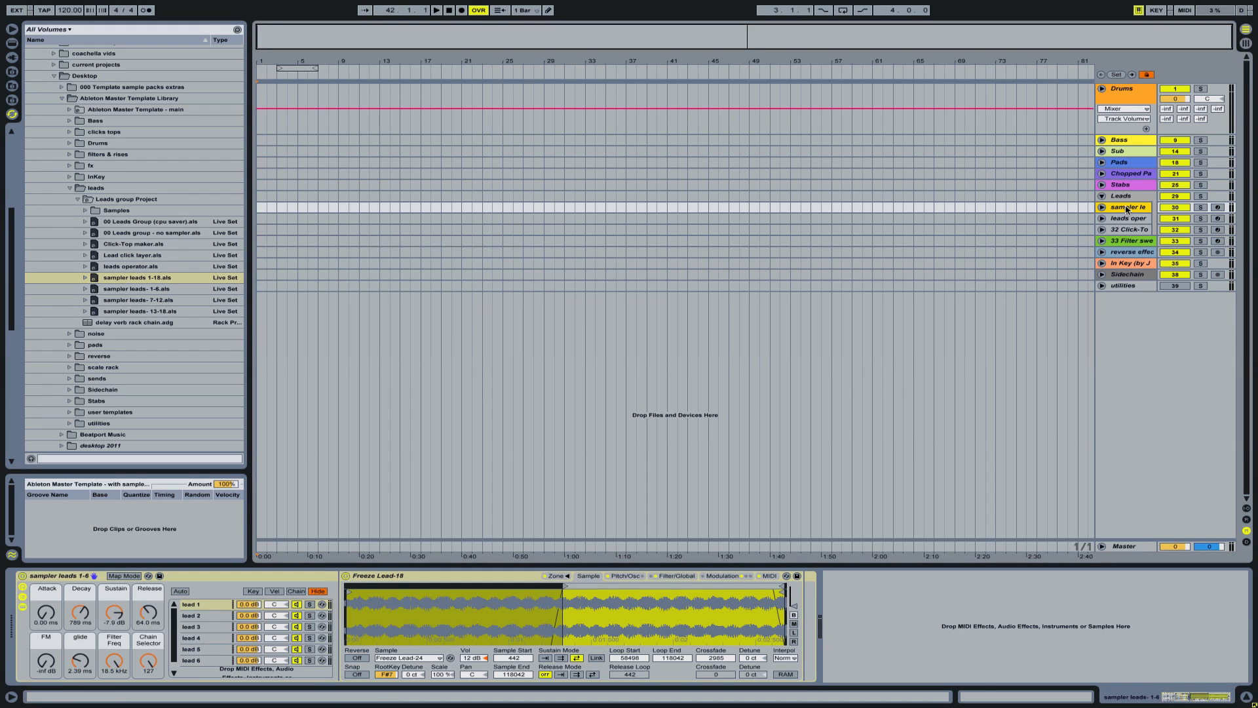
{"action": "key", "text": "Delete"}
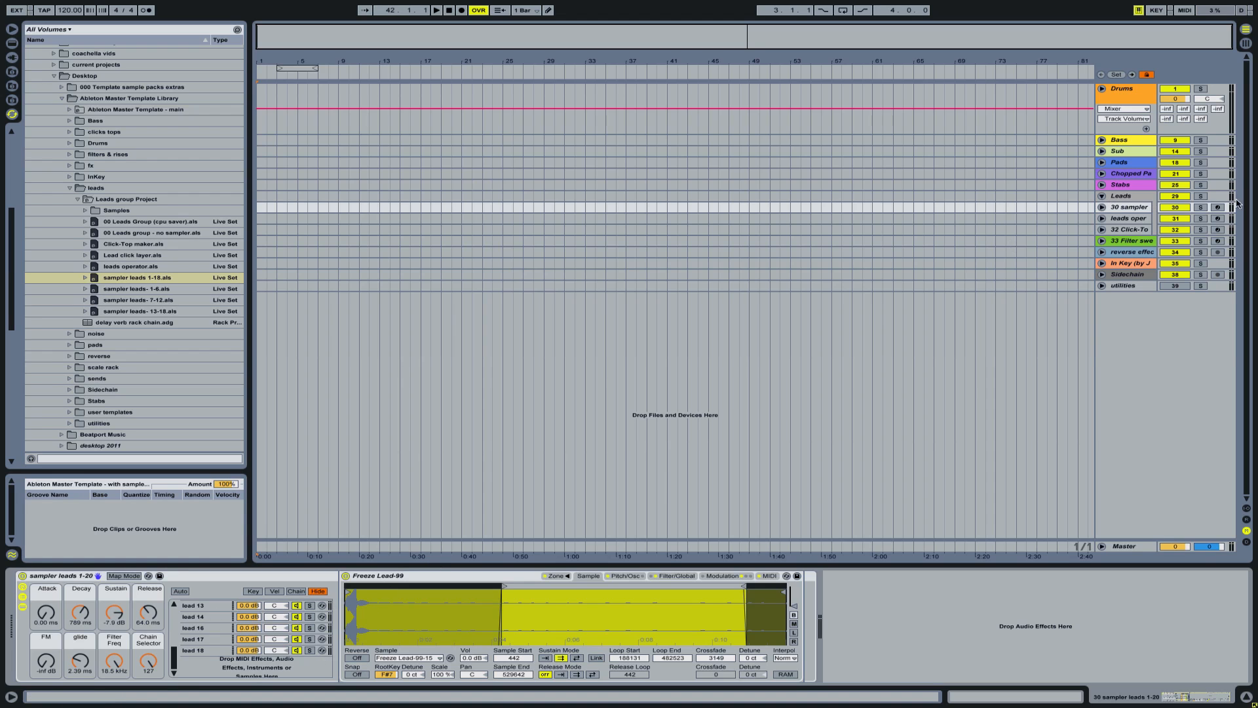
{"action": "left_click", "coordinate": [1102, 196]}
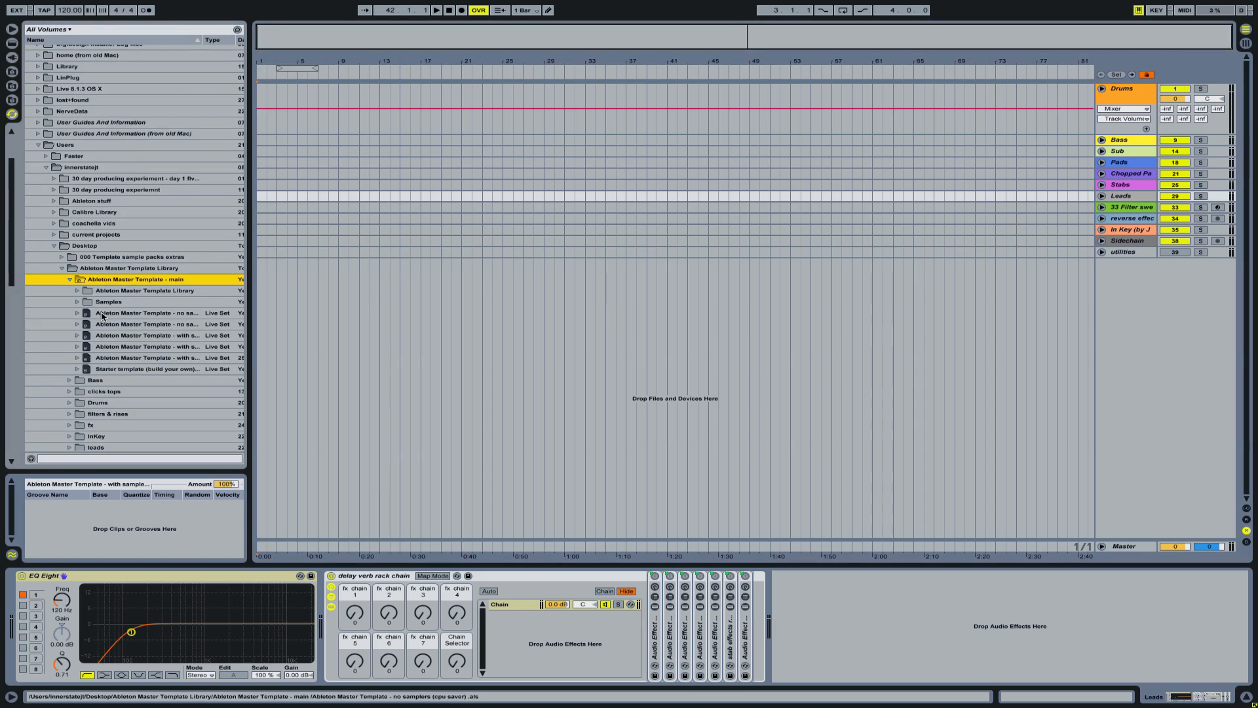
- Open Starter template (build your own).als from Ableton Master Template – main and expand its Drums group
{"action": "left_click", "coordinate": [102, 314]}
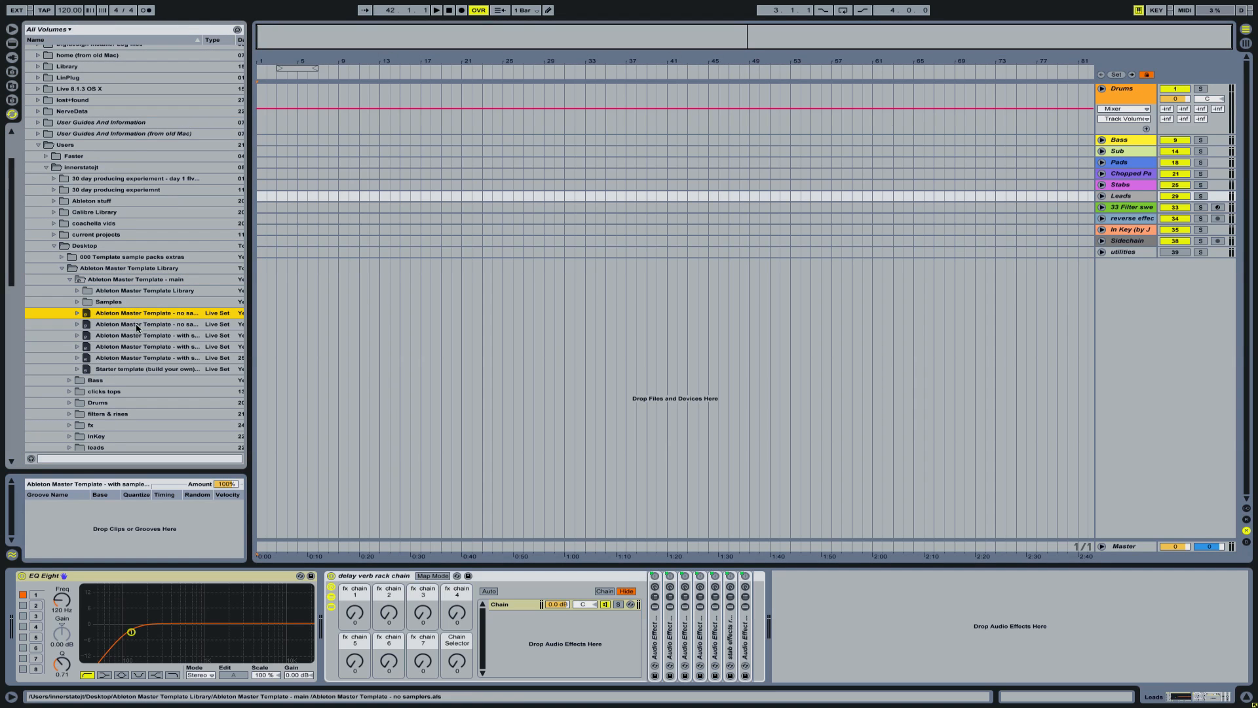
{"action": "left_click", "coordinate": [95, 369]}
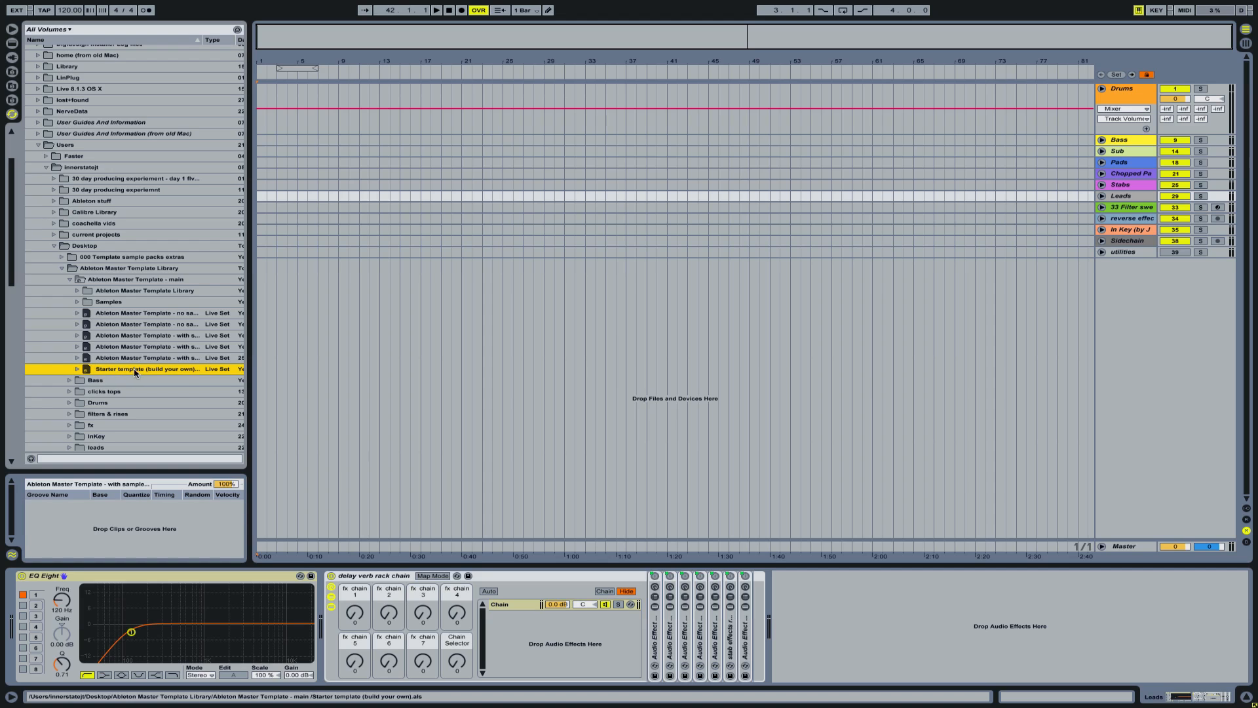
{"action": "double_click", "coordinate": [86, 371]}
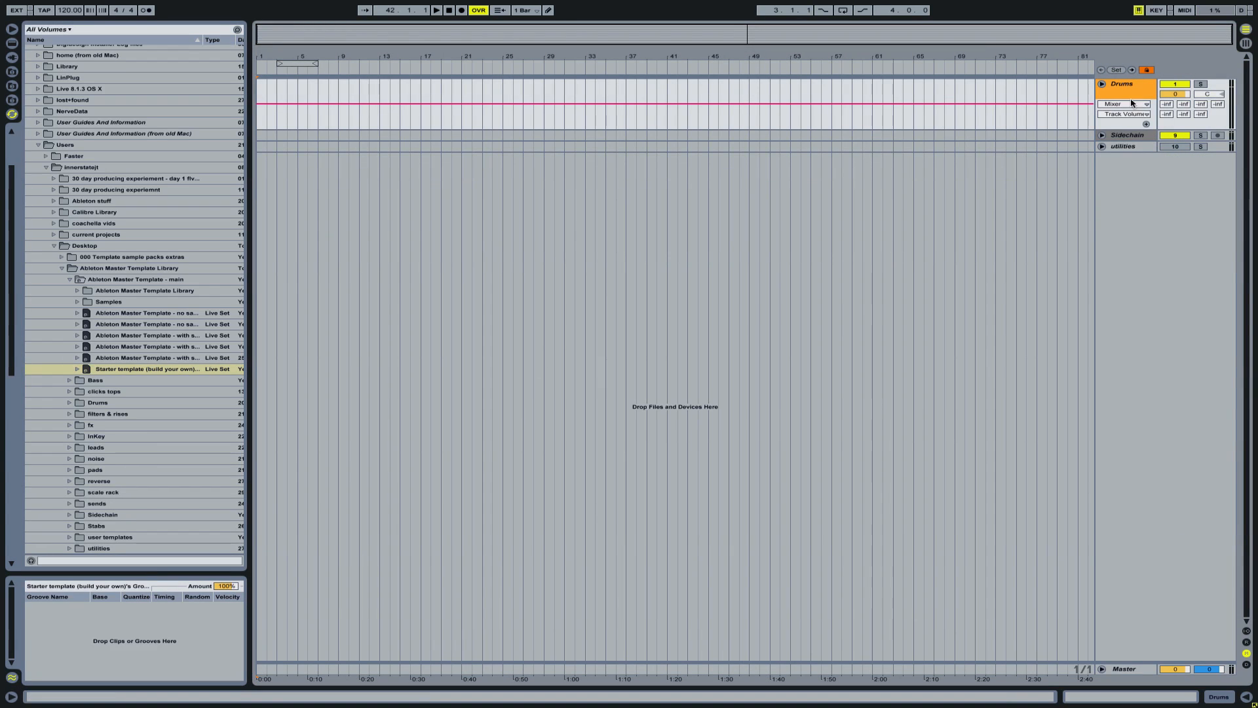
{"action": "left_click", "coordinate": [1102, 86]}
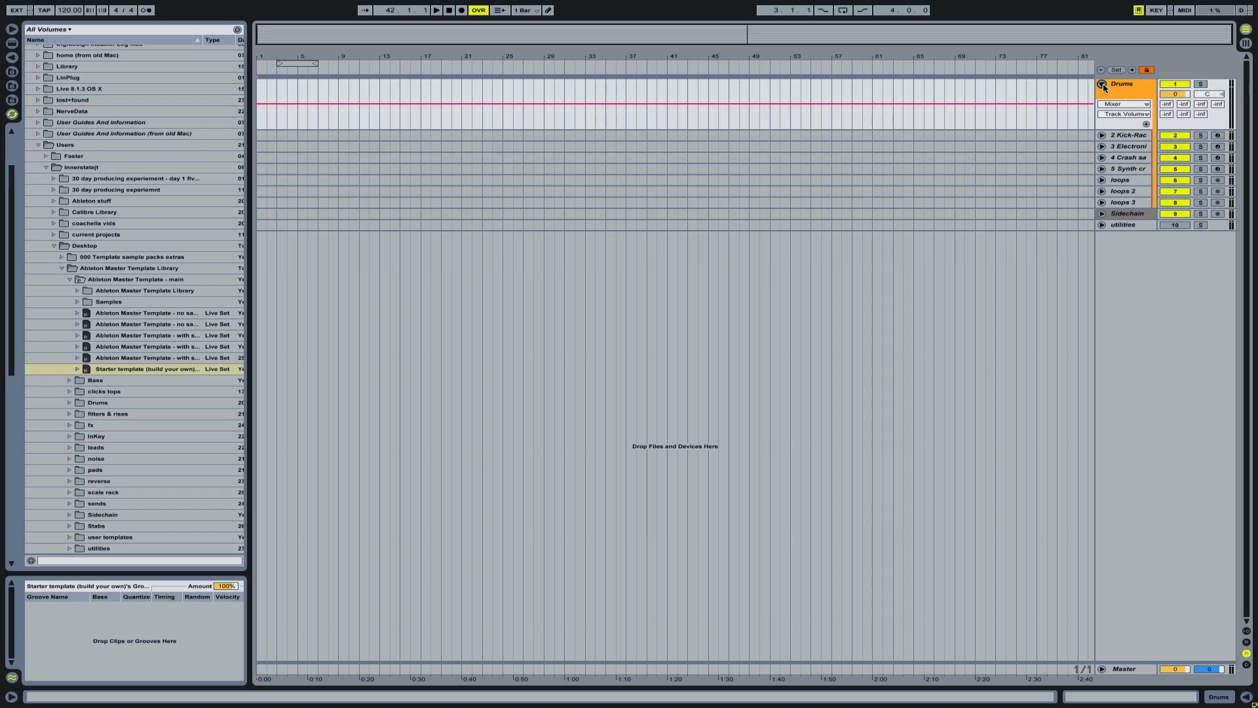
- Unfold the Sidechain track, inspect its compressors, and collapse the Drums group
{"action": "left_click", "coordinate": [1123, 215]}
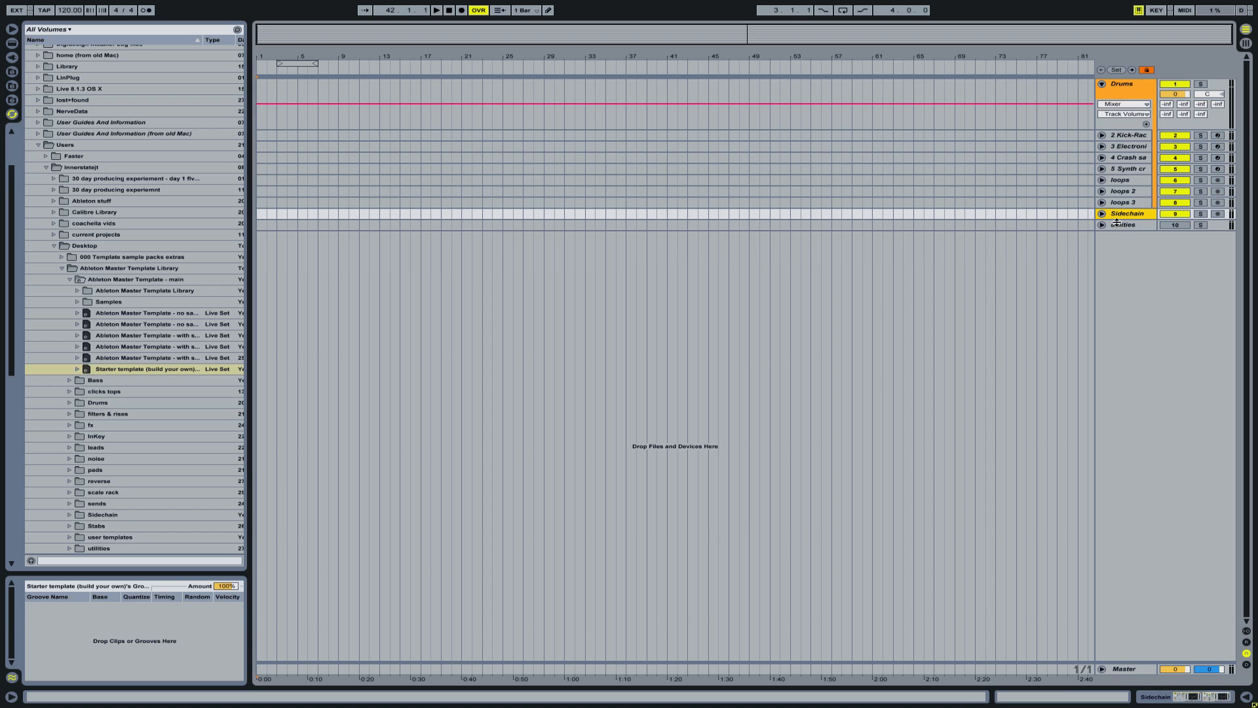
{"action": "left_click", "coordinate": [1102, 215]}
{"action": "double_click", "coordinate": [1116, 215]}
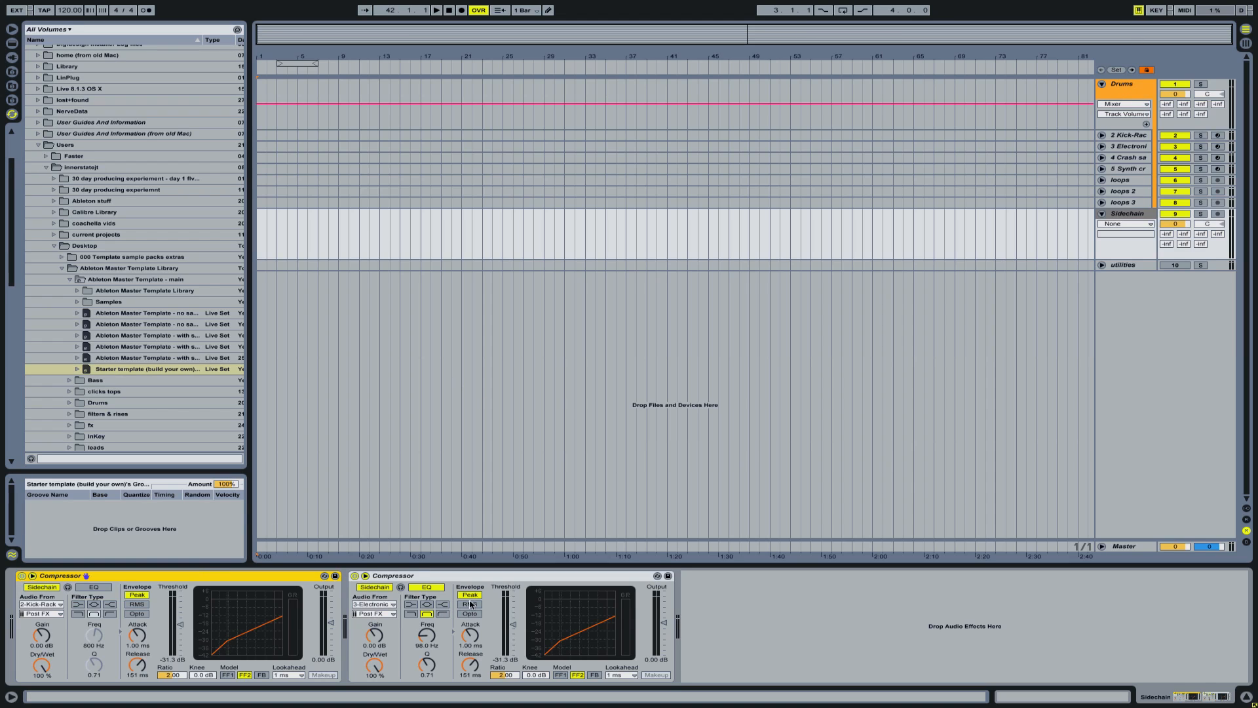
{"action": "left_click", "coordinate": [498, 580]}
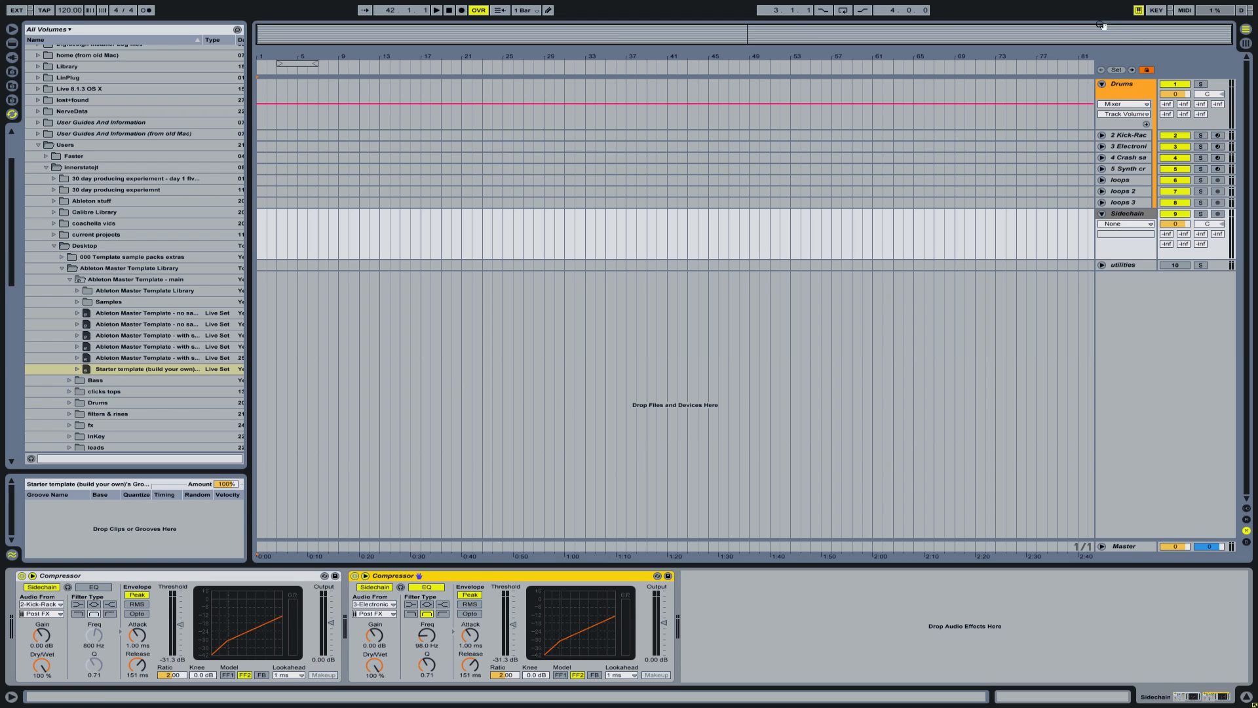
{"action": "left_click", "coordinate": [1102, 84]}
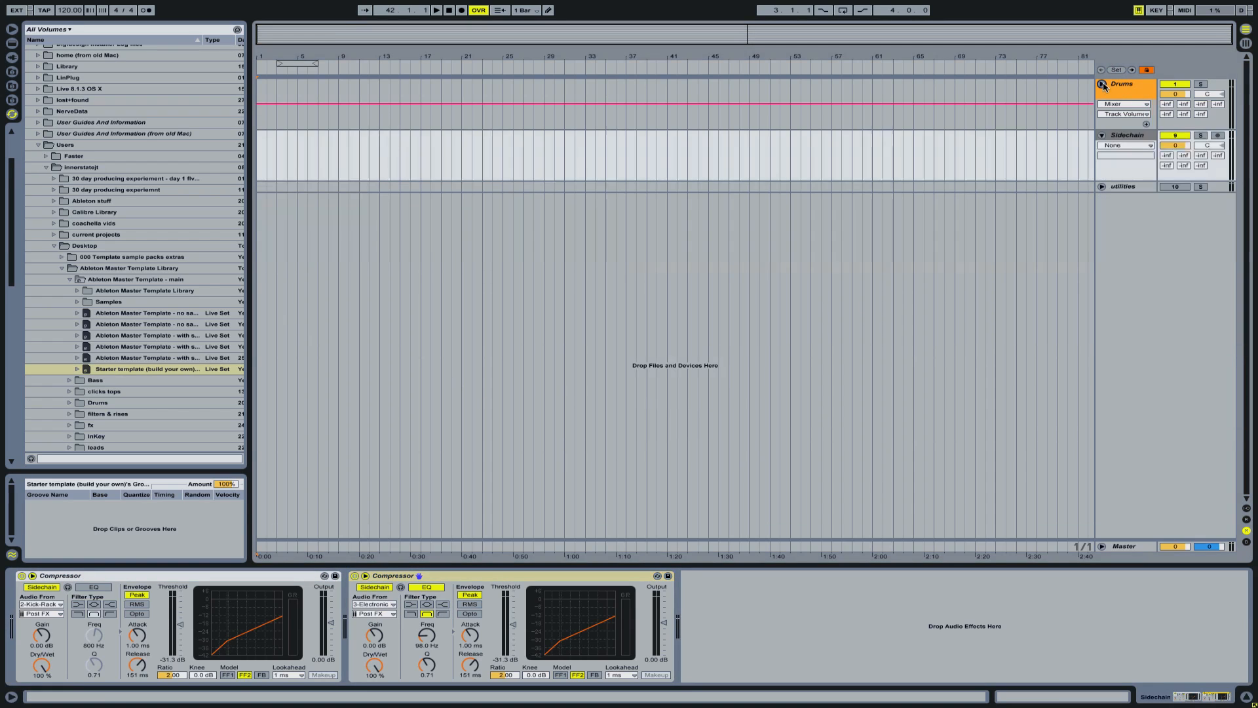
- Expand the utilities group, inspect the Verb tester track's devices, and collapse the group again
{"action": "left_click", "coordinate": [1143, 188]}
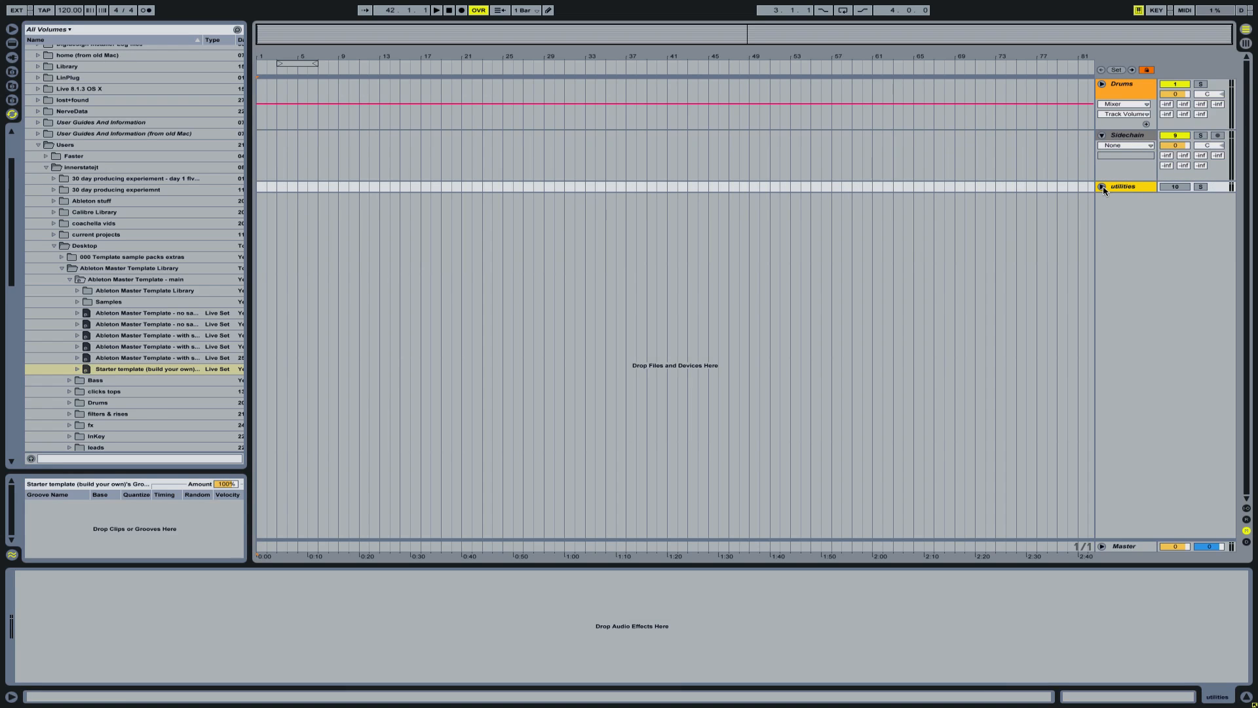
{"action": "left_click", "coordinate": [1102, 186]}
{"action": "left_click", "coordinate": [1126, 200]}
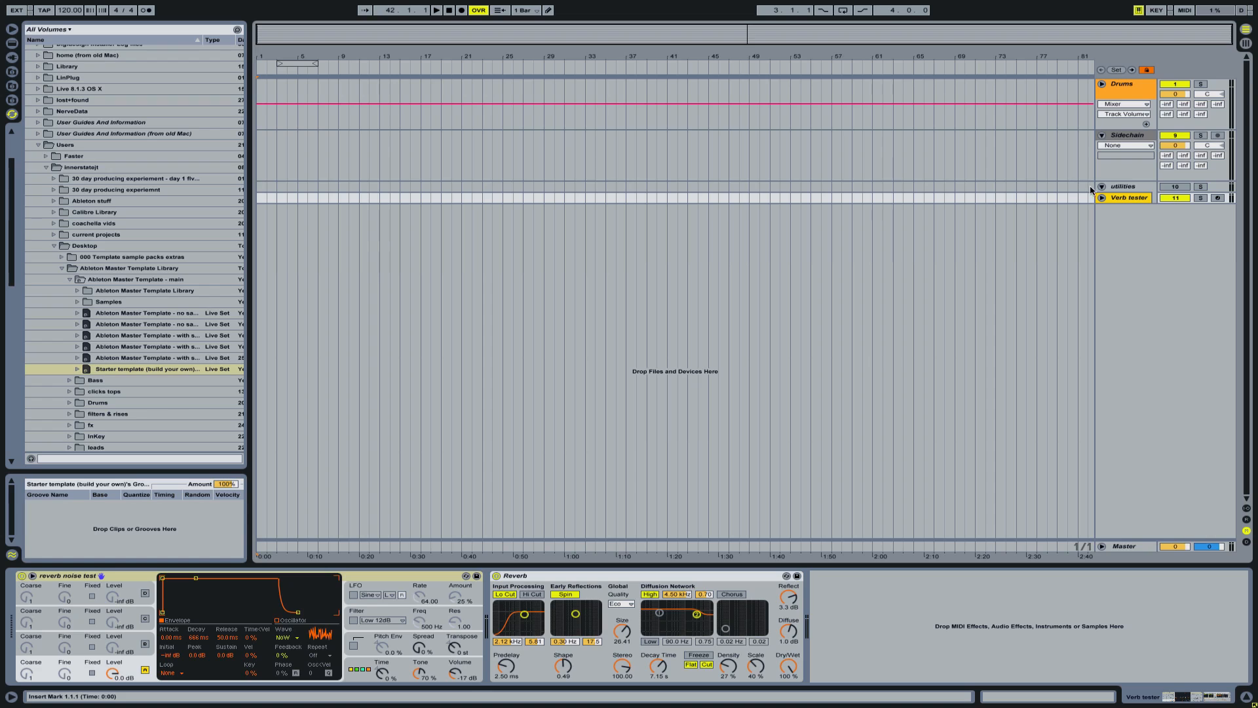
{"action": "left_click", "coordinate": [1102, 186]}
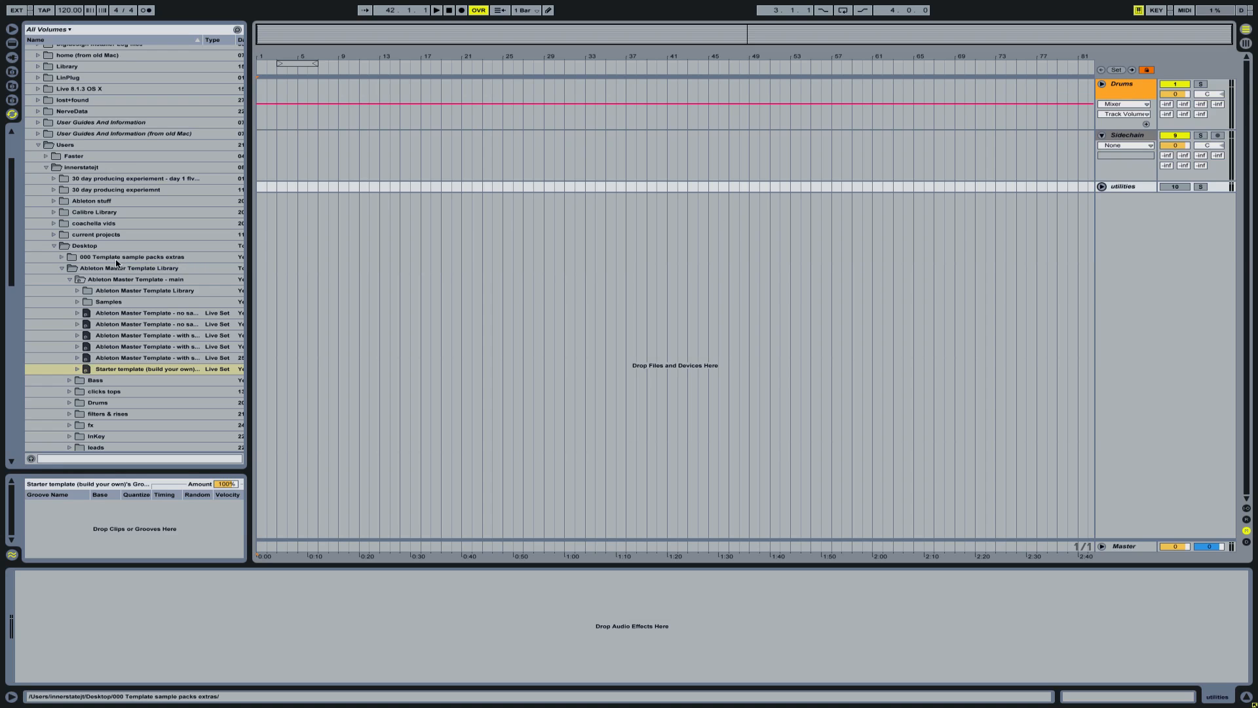
- Add 000 Bass Group (cpu saver).als from the library's Bass master project as a new group below the utilities track
{"action": "left_click", "coordinate": [70, 280]}
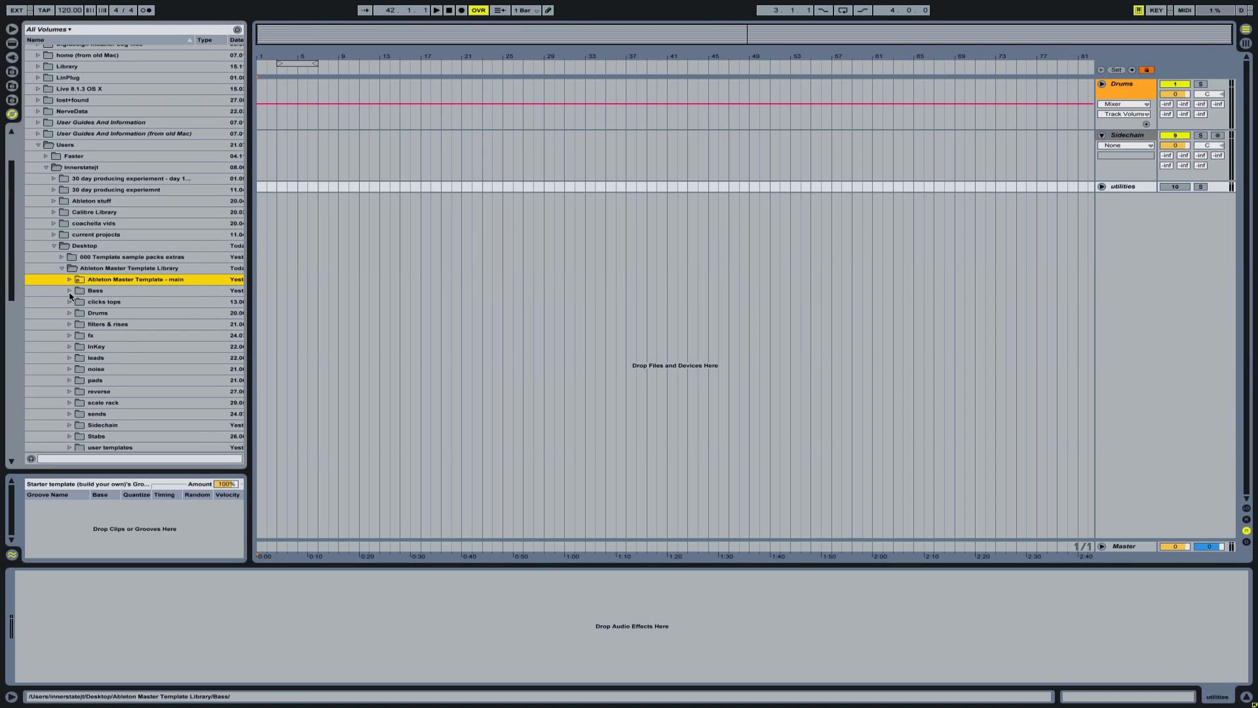
{"action": "left_click", "coordinate": [69, 290]}
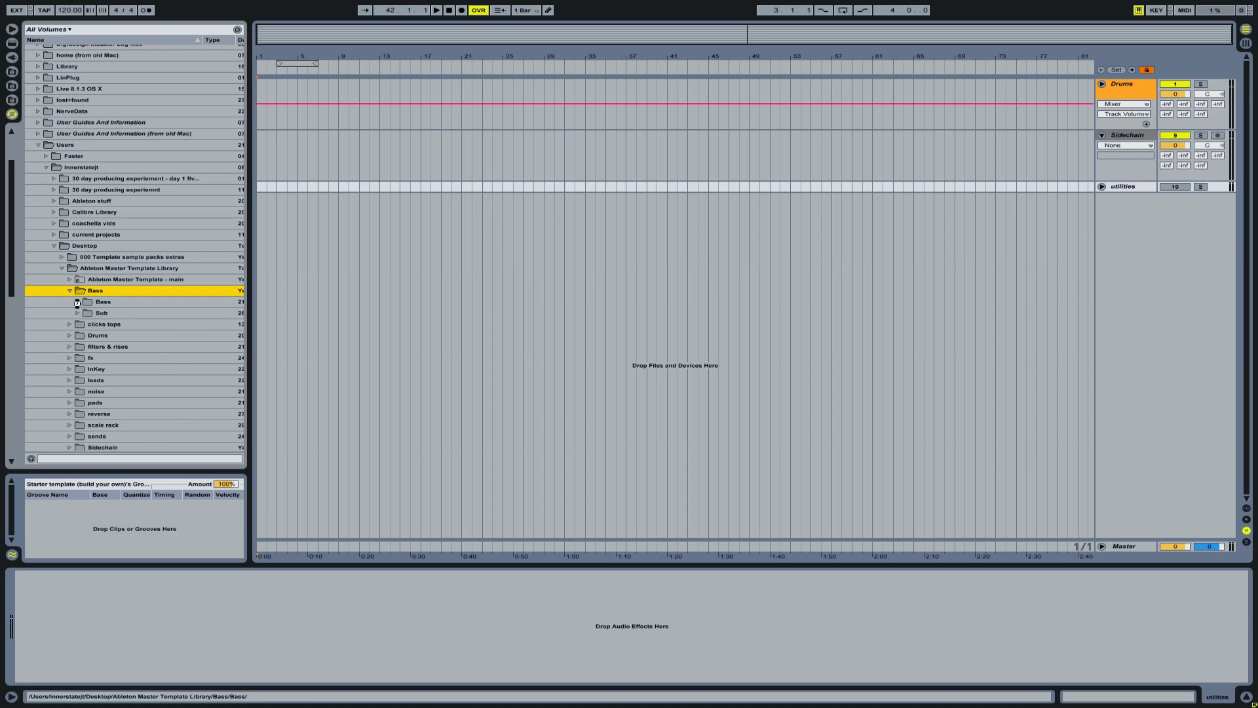
{"action": "left_click", "coordinate": [77, 303]}
{"action": "scroll", "coordinate": [151, 354], "scroll_direction": "down", "scroll_amount": 3}
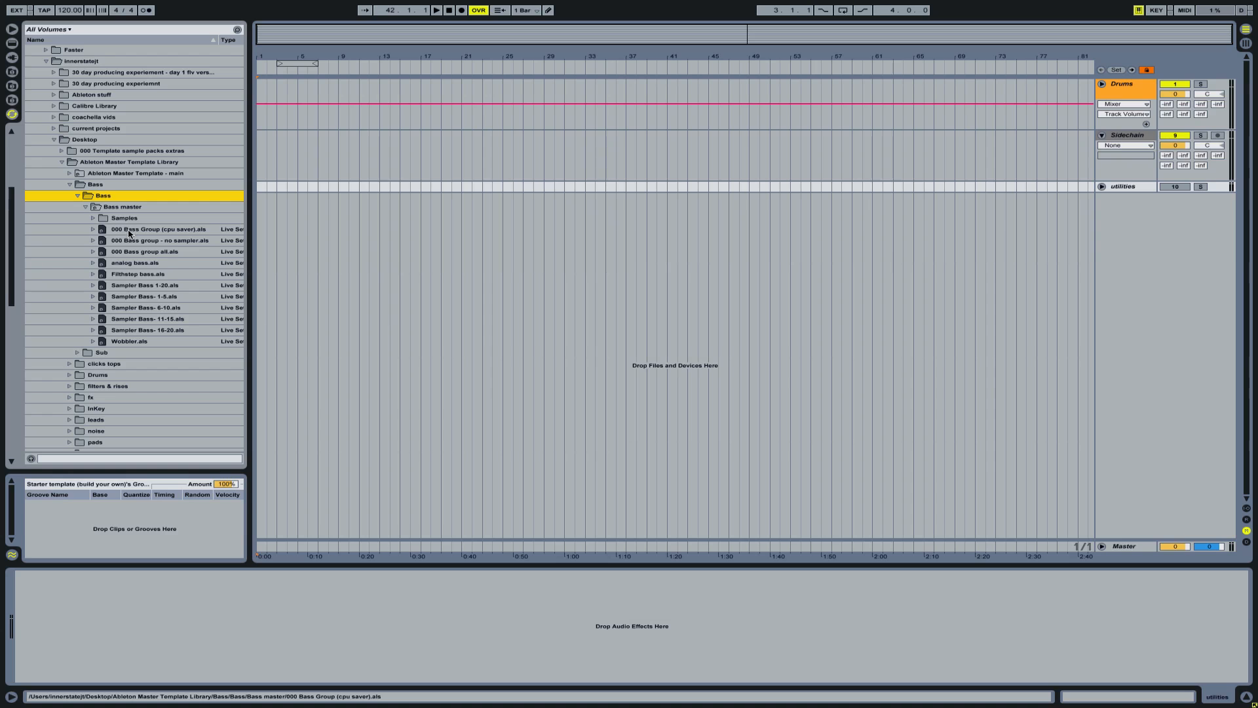
{"action": "left_click_drag", "start_coordinate": [103, 230], "coordinate": [1069, 262]}
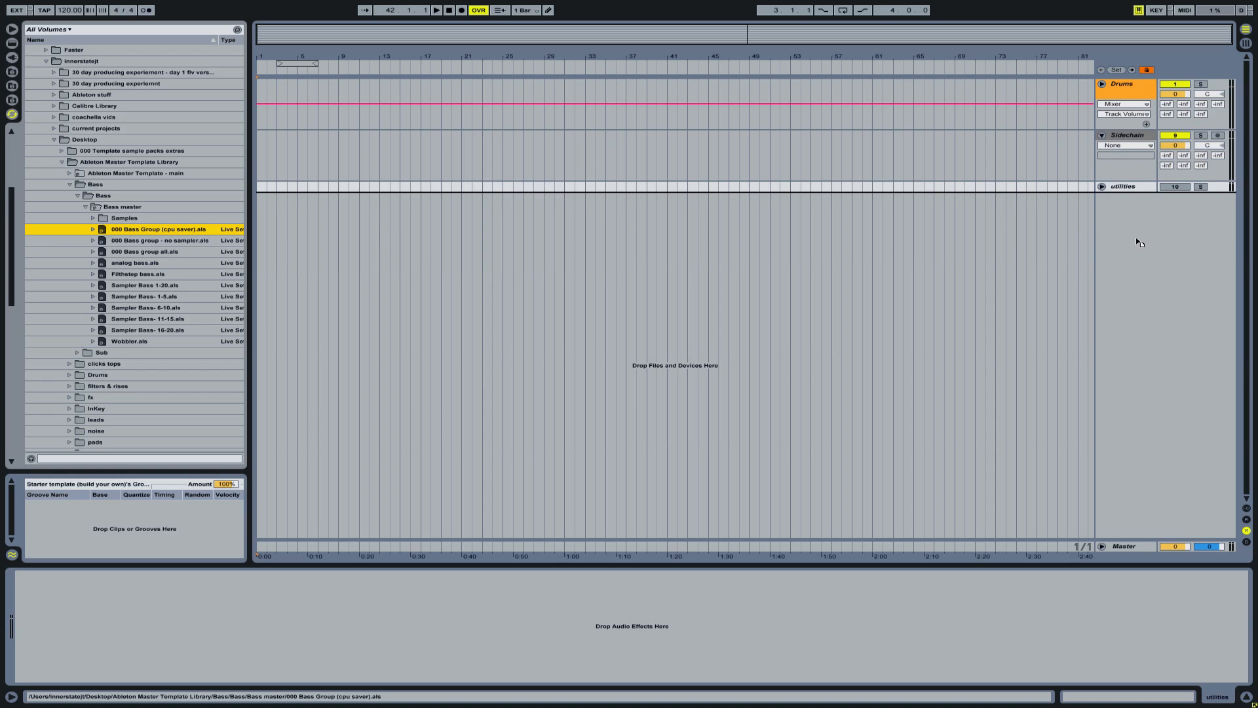
{"action": "left_click_drag", "start_coordinate": [1138, 243], "coordinate": [1138, 241]}
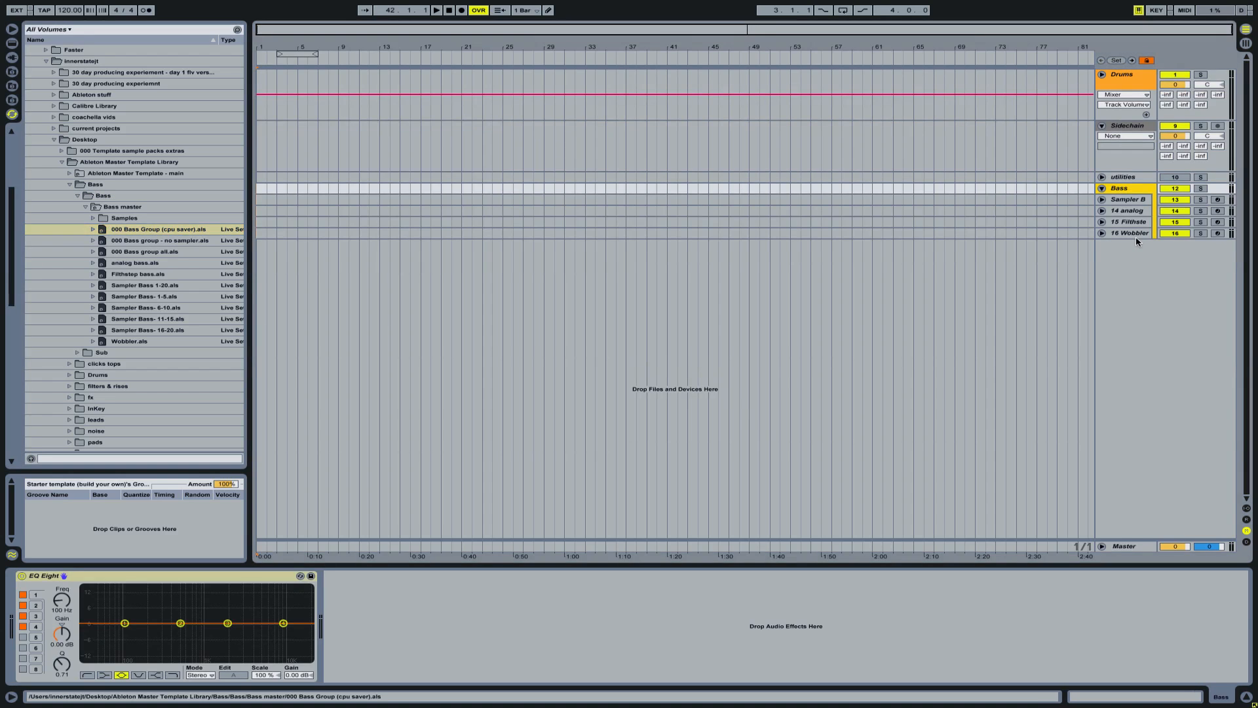
- Inspect the Sampler Bass-1-5 rack in the new Bass group, and collapse and re-expand the group
{"action": "left_click", "coordinate": [1109, 198]}
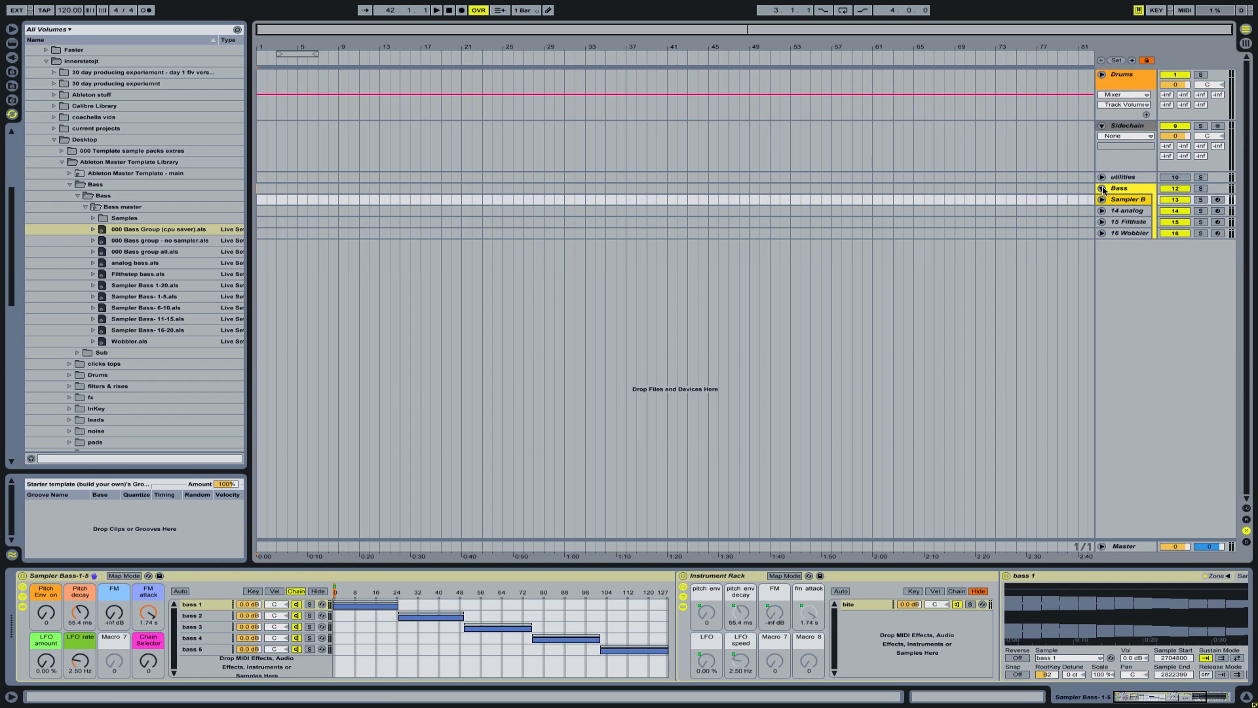
{"action": "left_click", "coordinate": [1102, 189]}
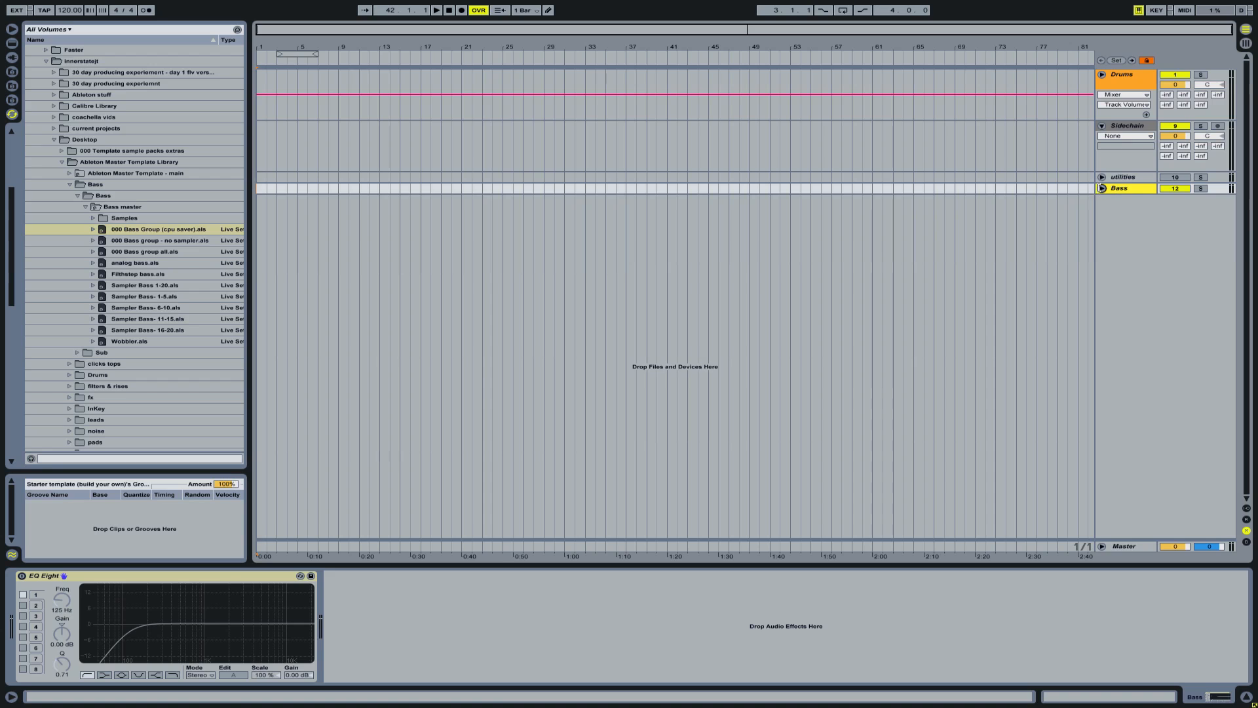
{"action": "left_click", "coordinate": [1102, 188]}
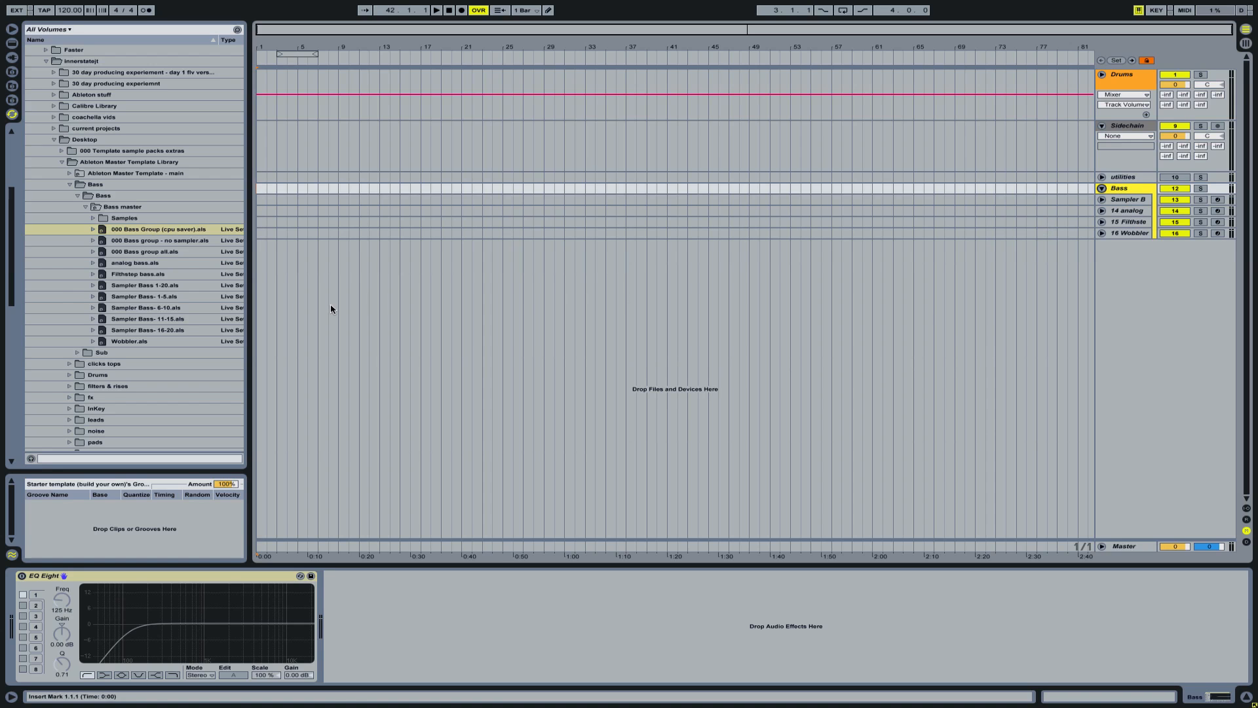
- Try to add analog bass.als from Bass master to the set below the Bass group
{"action": "left_click", "coordinate": [107, 264]}
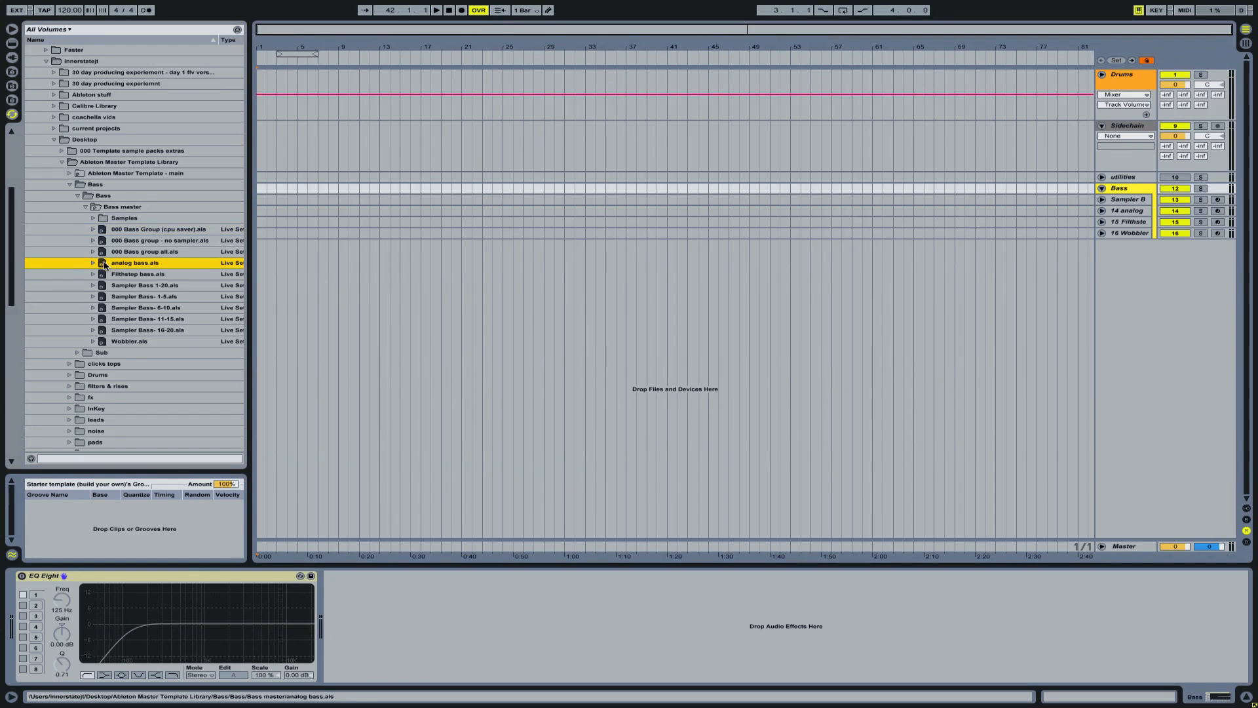
{"action": "left_click_drag", "start_coordinate": [103, 265], "coordinate": [1101, 321]}
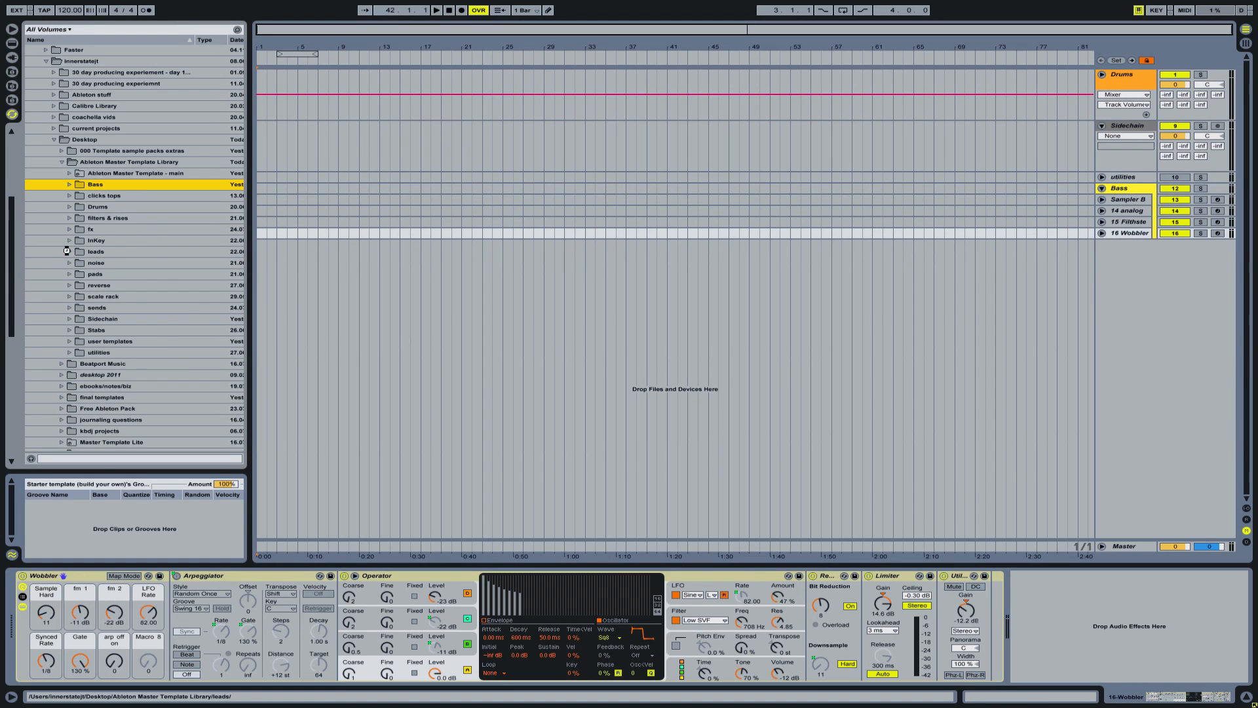
- Look through the sets in the leads folder, close the folder, and review the Bass group's tracks before collapsing it
{"action": "left_click", "coordinate": [70, 253]}
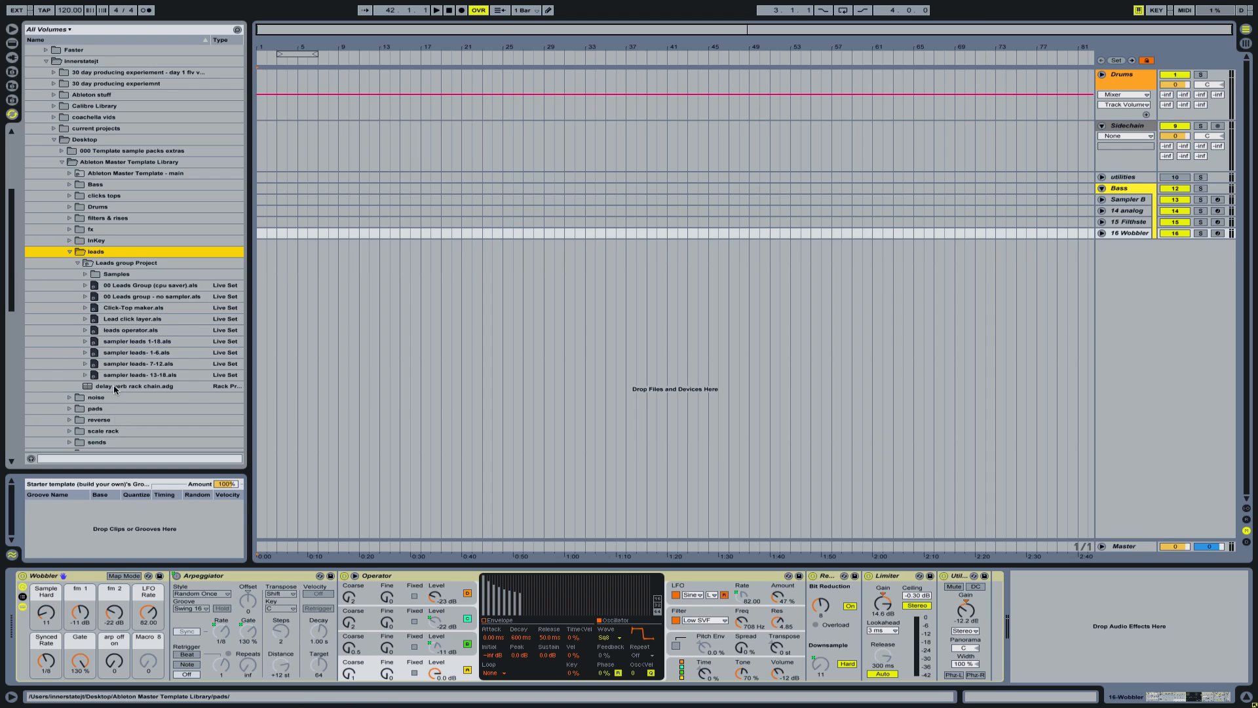
{"action": "left_click", "coordinate": [70, 252]}
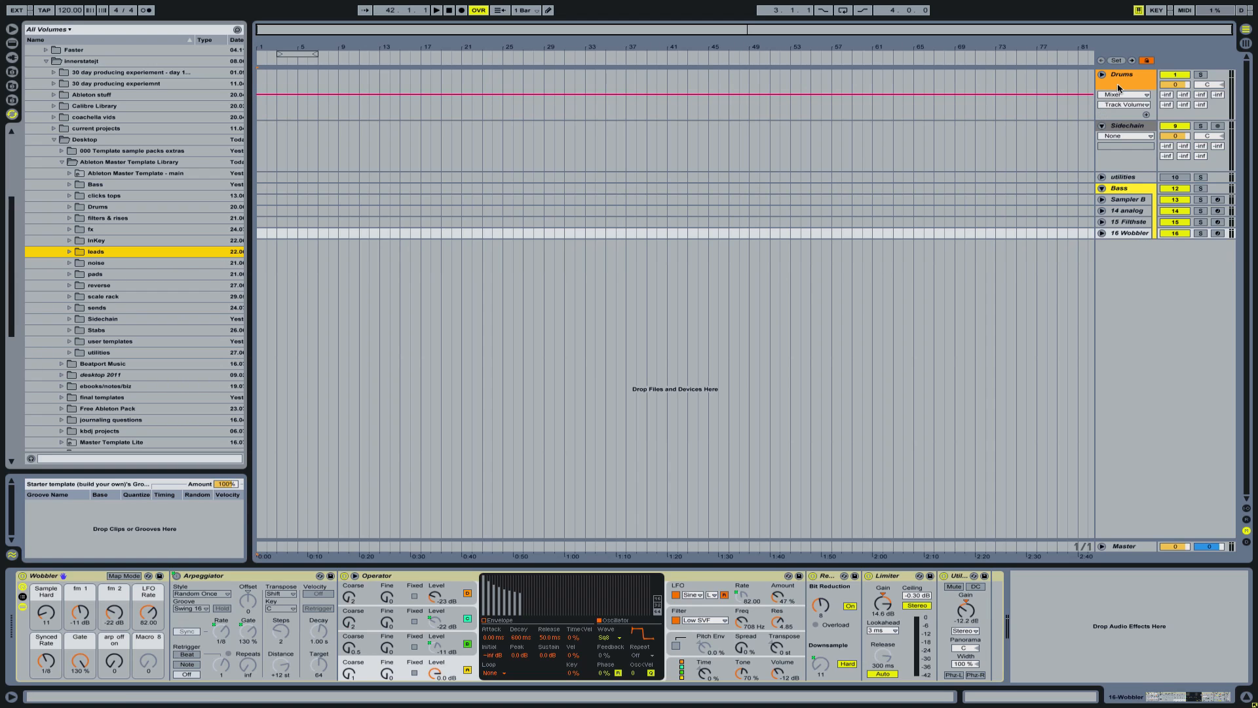
{"action": "left_click", "coordinate": [1102, 188]}
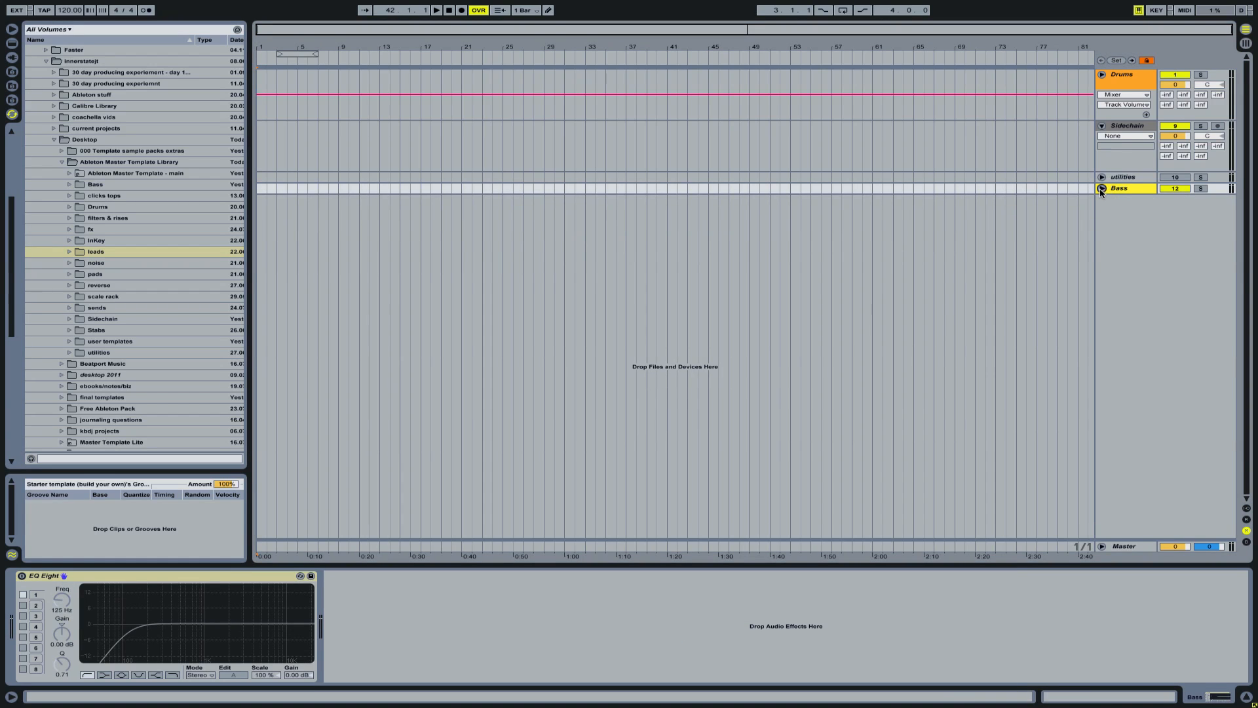
{"action": "left_click", "coordinate": [1103, 189]}
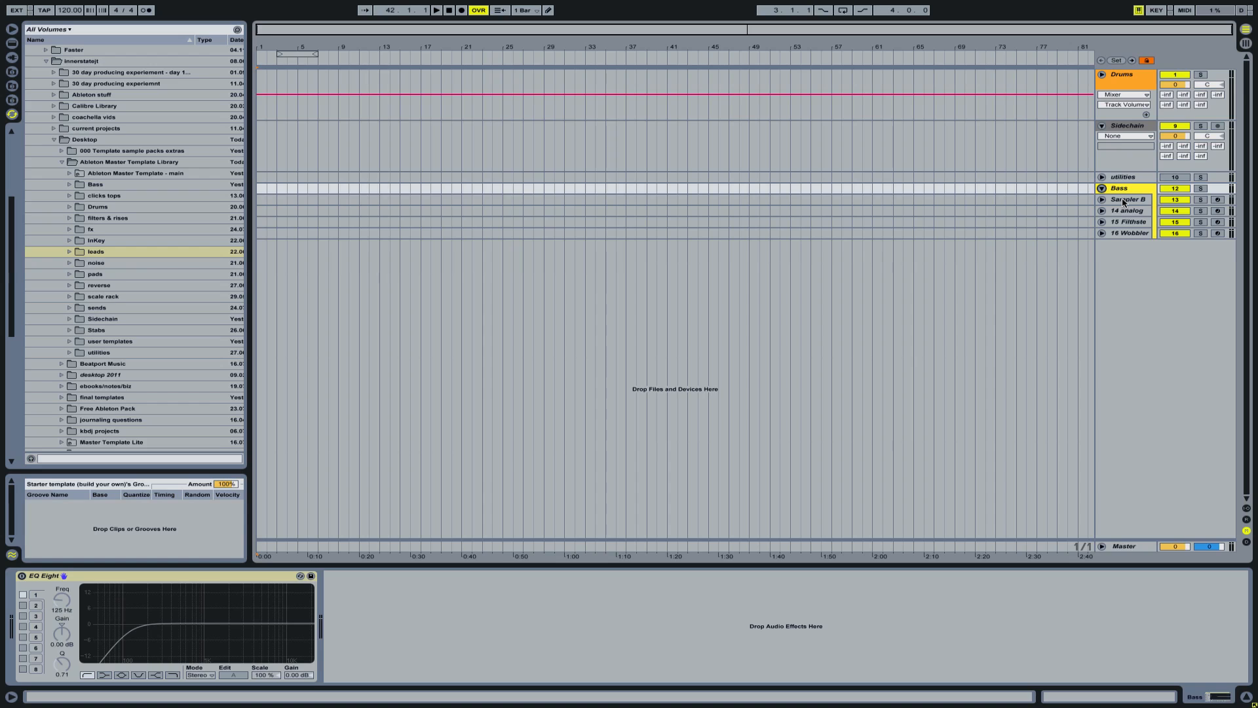
{"action": "left_click", "coordinate": [1102, 189]}
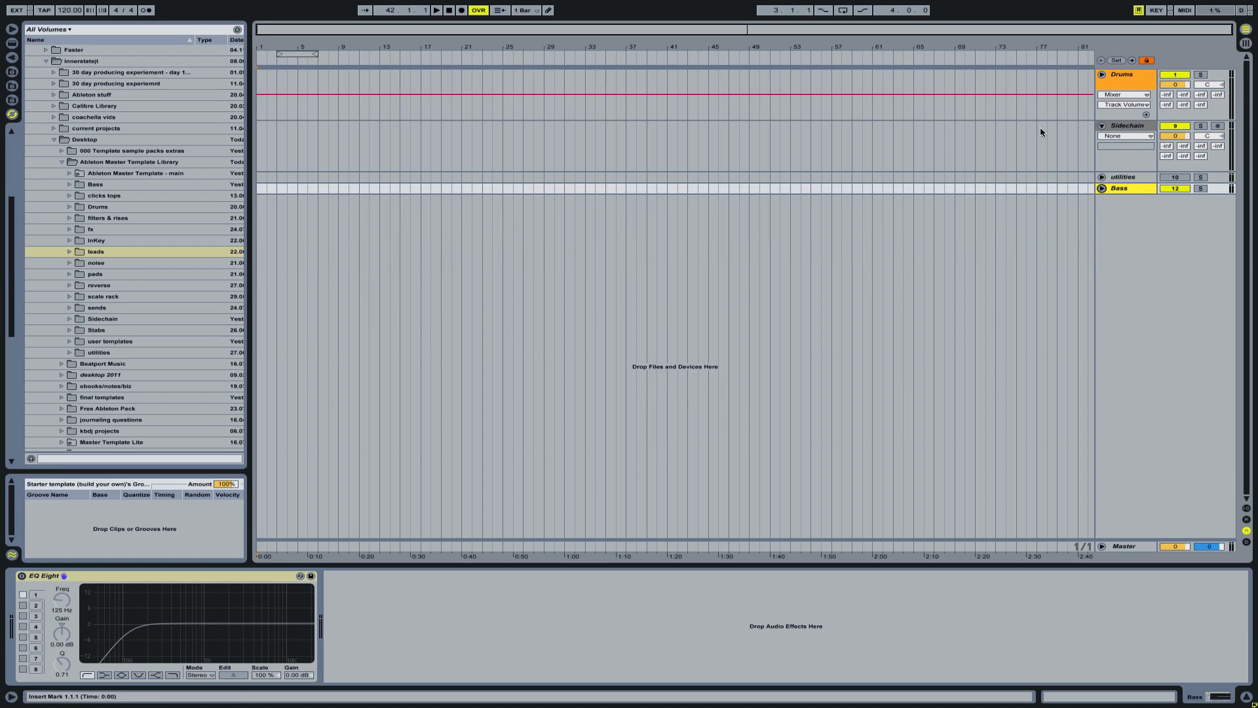
- Check the user templates folder and open Ableton Master Template - with samplers (cpu saver).als from the main folder without saving the current set
{"action": "left_click", "coordinate": [95, 341]}
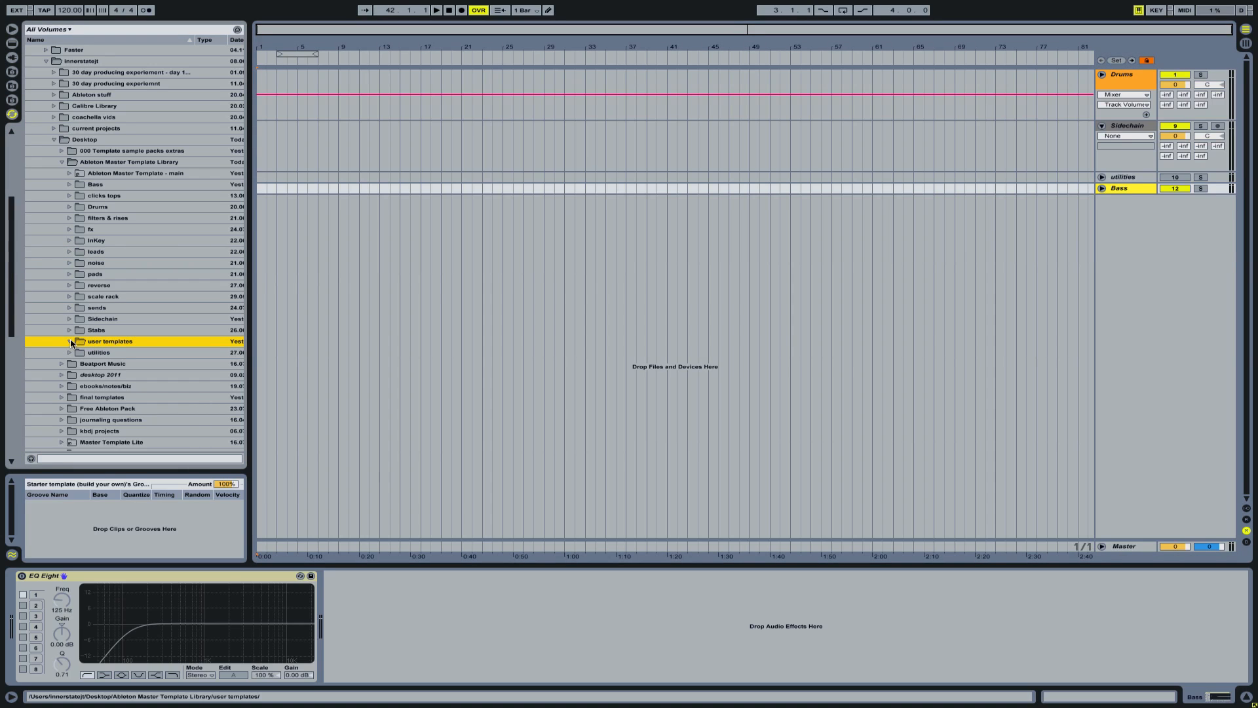
{"action": "left_click", "coordinate": [70, 342]}
{"action": "left_click", "coordinate": [70, 174]}
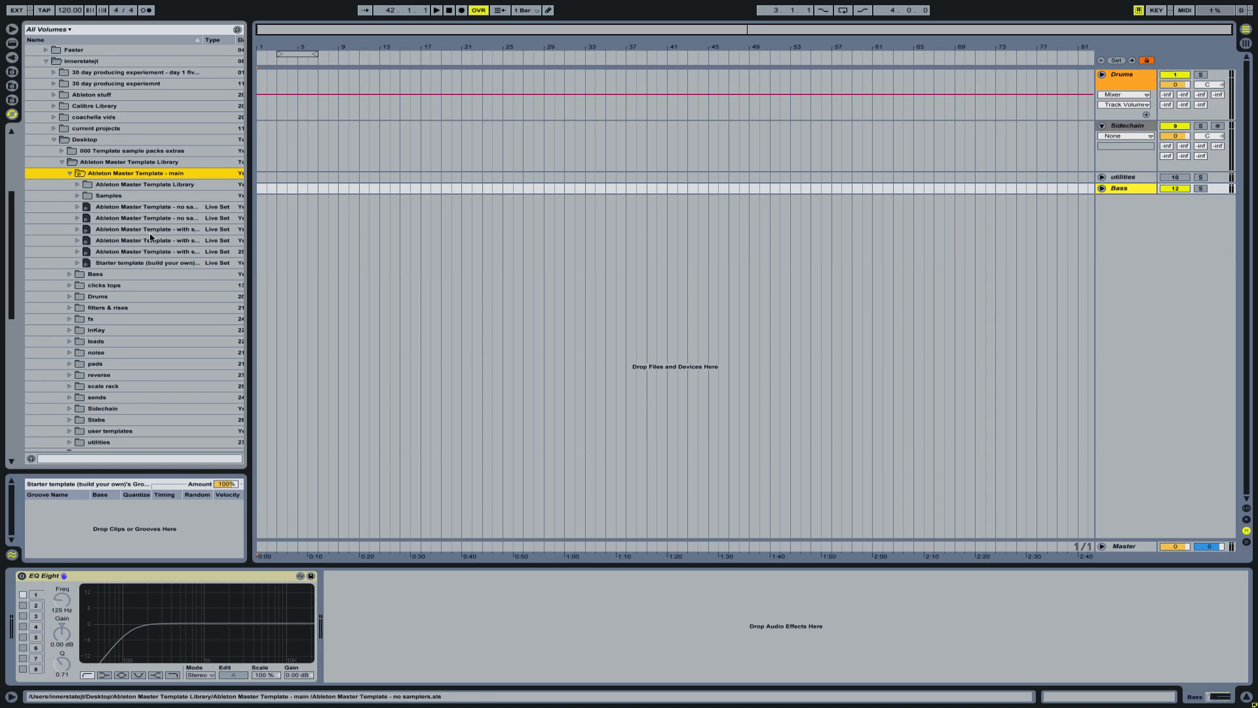
{"action": "left_click_drag", "start_coordinate": [249, 204], "coordinate": [397, 204]}
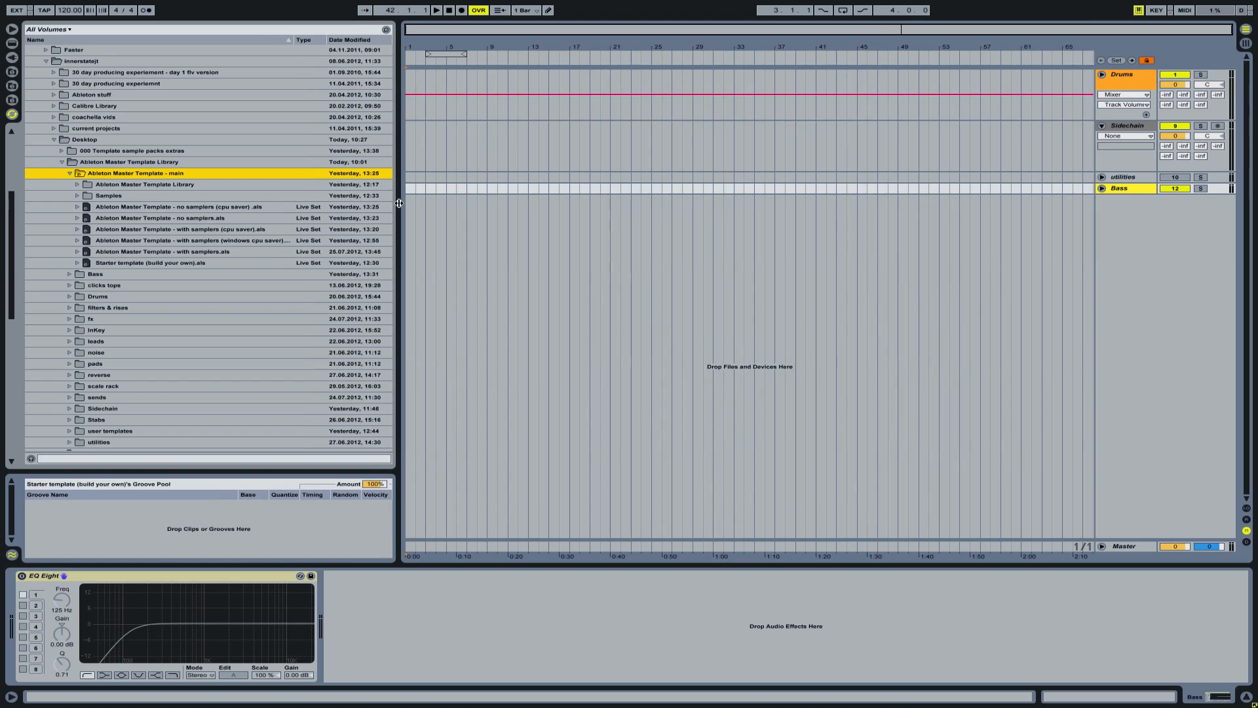
{"action": "double_click", "coordinate": [87, 231]}
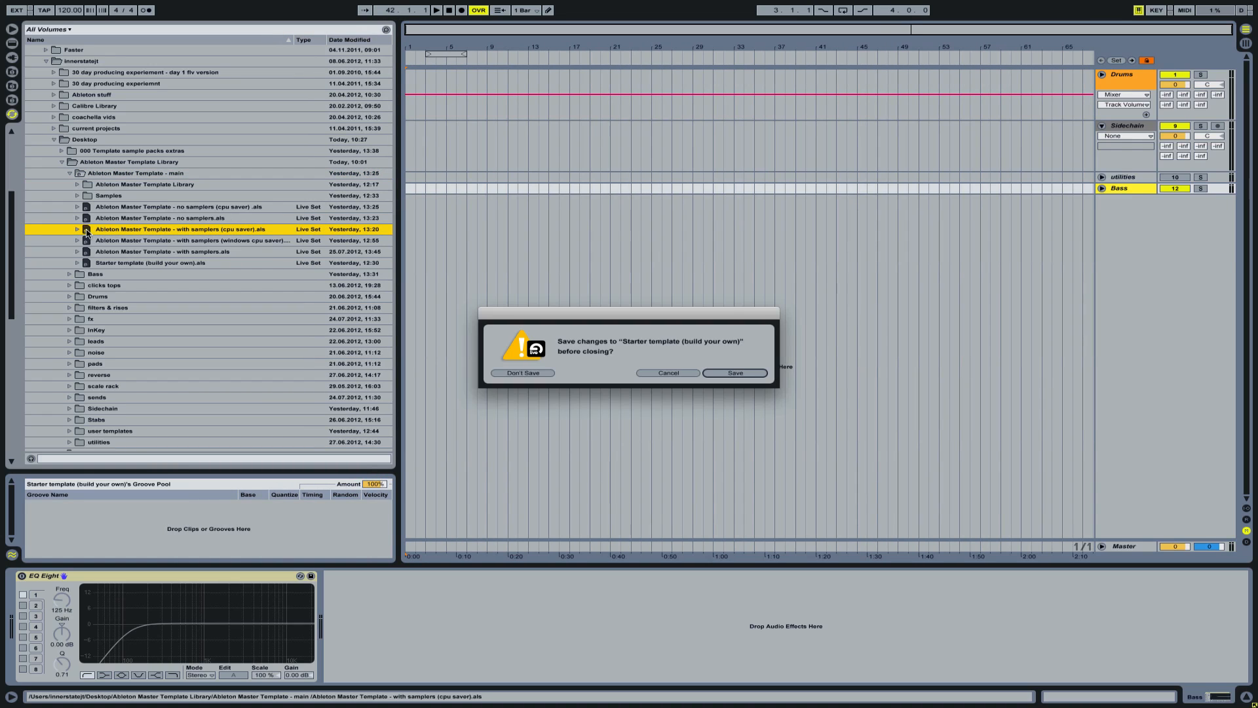
{"action": "left_click", "coordinate": [528, 377]}
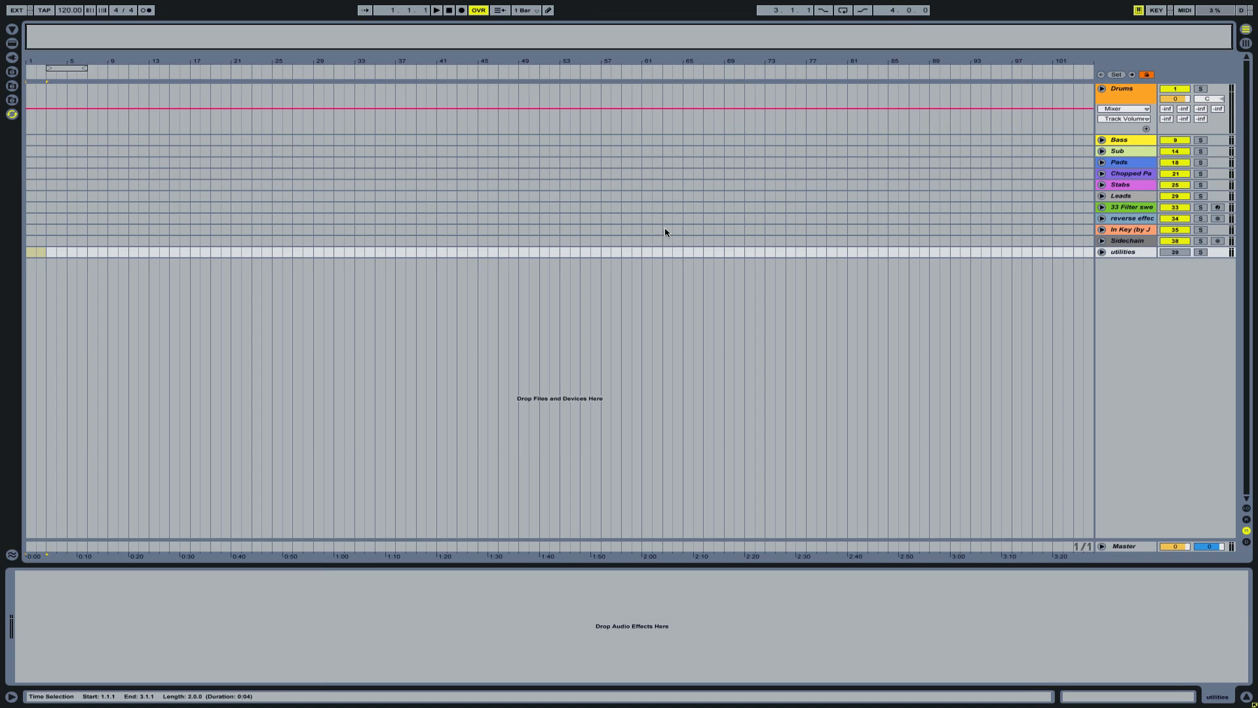
- Compare the group effects on the Drums, Leads and Stabs tracks, and expand the Leads group
{"action": "left_click", "coordinate": [1124, 88]}
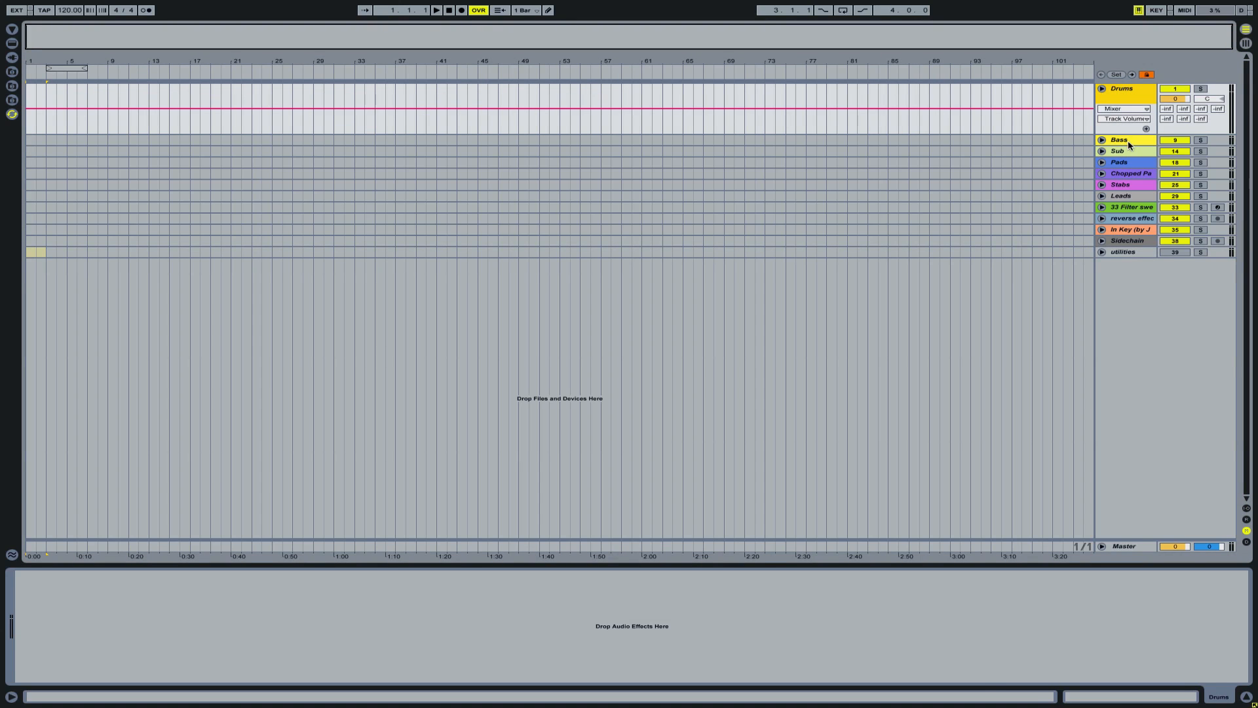
{"action": "left_click", "coordinate": [1126, 196]}
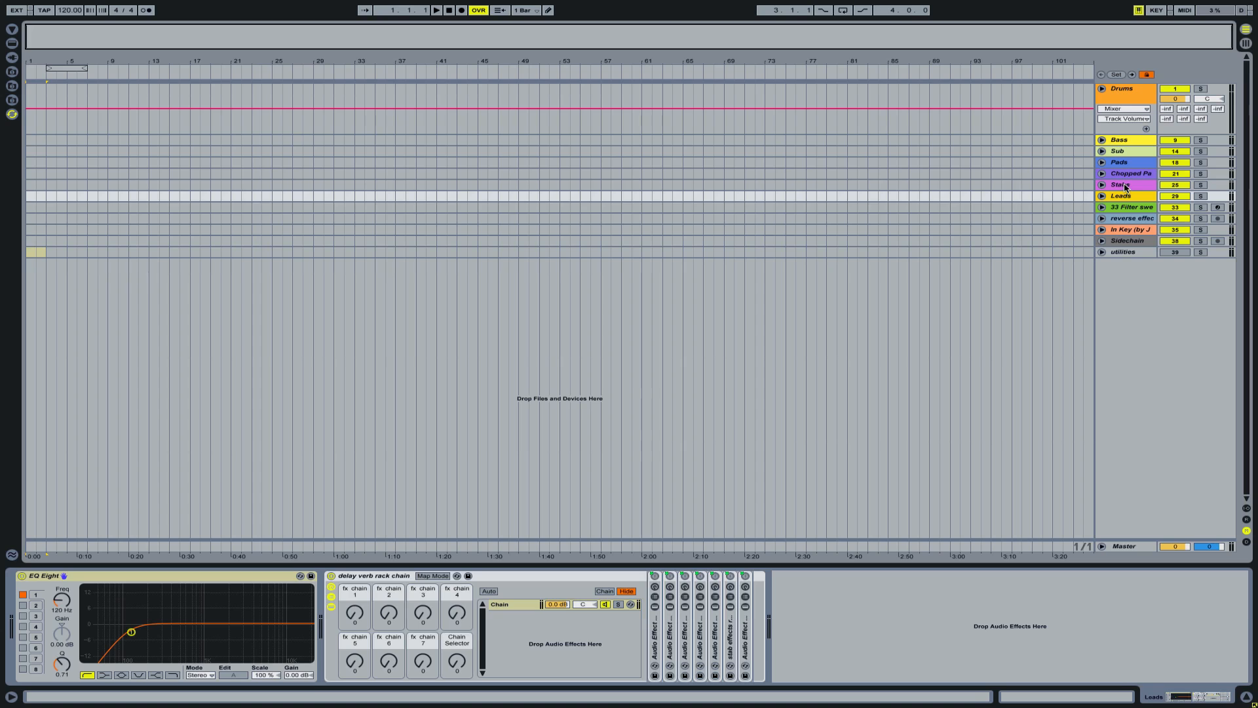
{"action": "left_click", "coordinate": [1125, 188]}
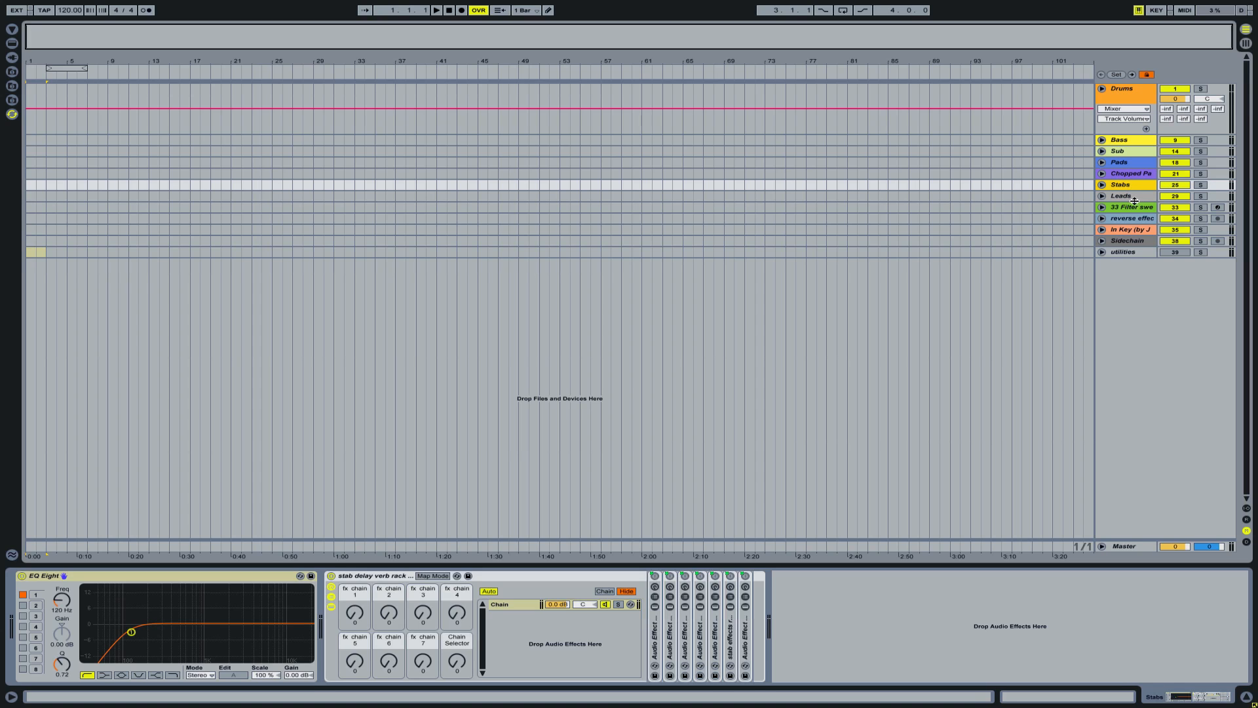
{"action": "left_click", "coordinate": [1126, 197]}
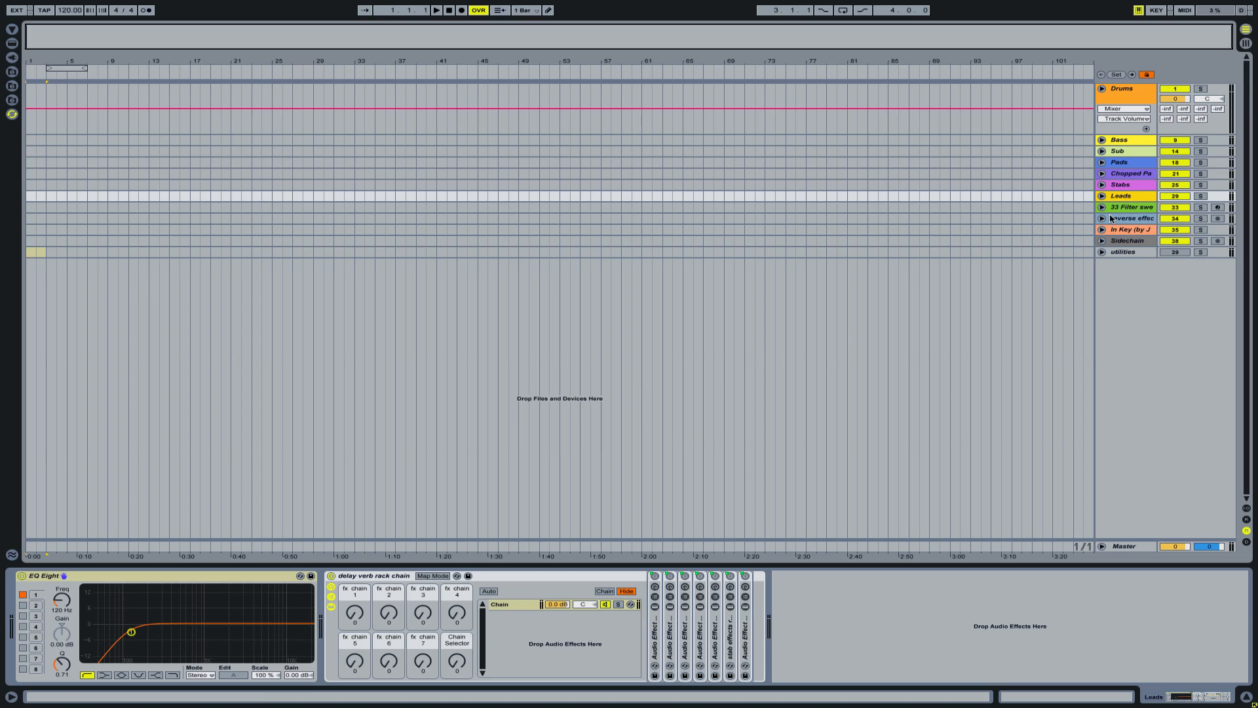
{"action": "left_click", "coordinate": [1102, 196]}
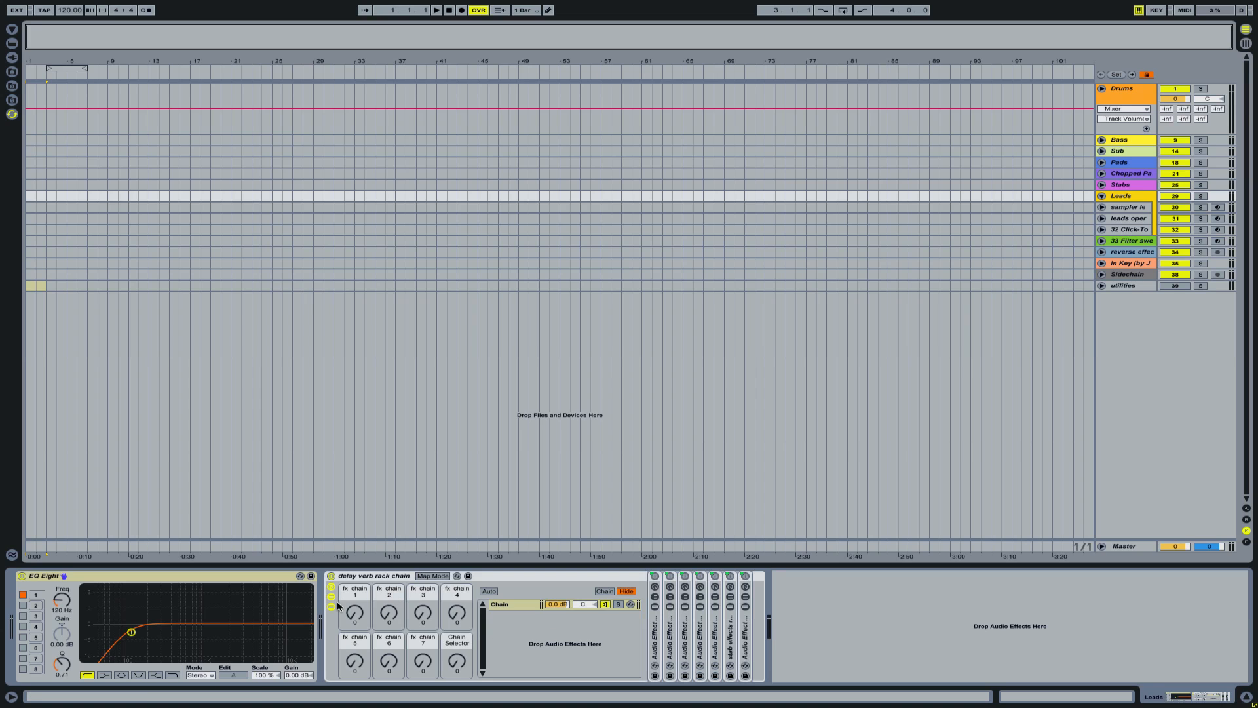
- Inspect the fx chain macros of the Leads group's delay verb rack chain and the delay chain in its first Audio Effect Rack
{"action": "left_click_drag", "start_coordinate": [351, 615], "coordinate": [423, 619]}
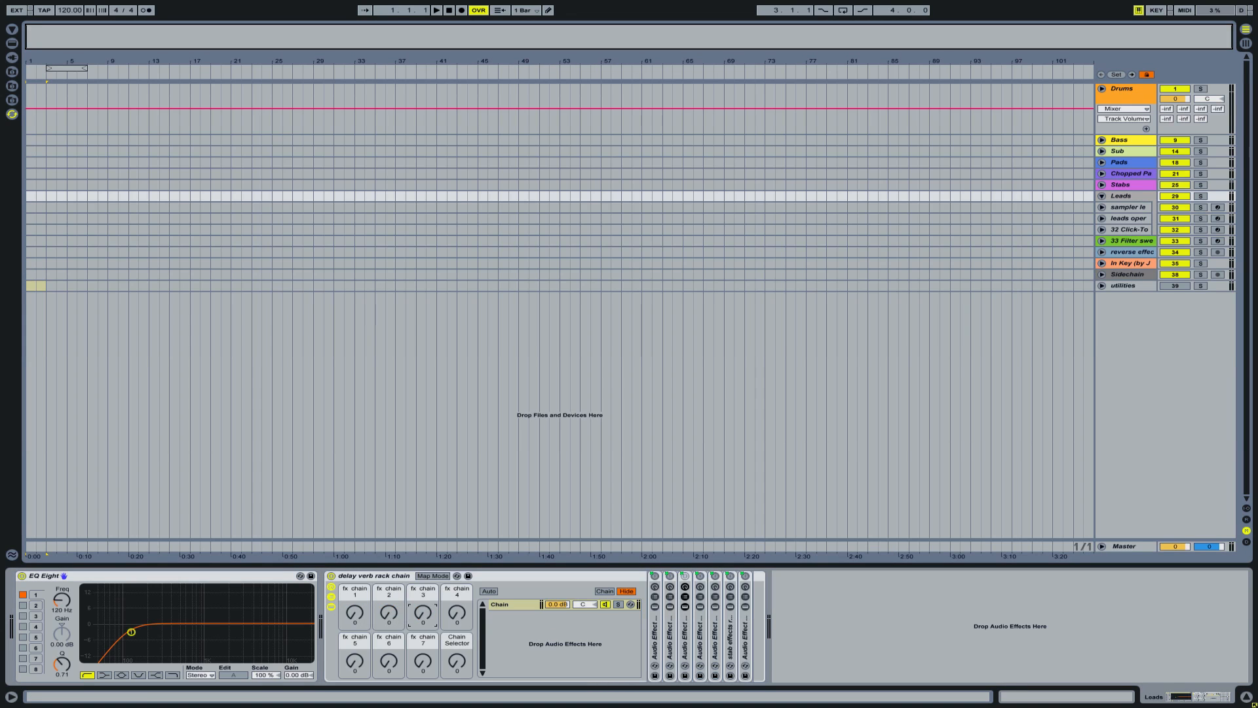
{"action": "left_click", "coordinate": [457, 620]}
{"action": "left_click", "coordinate": [362, 661]}
{"action": "left_click", "coordinate": [655, 596]}
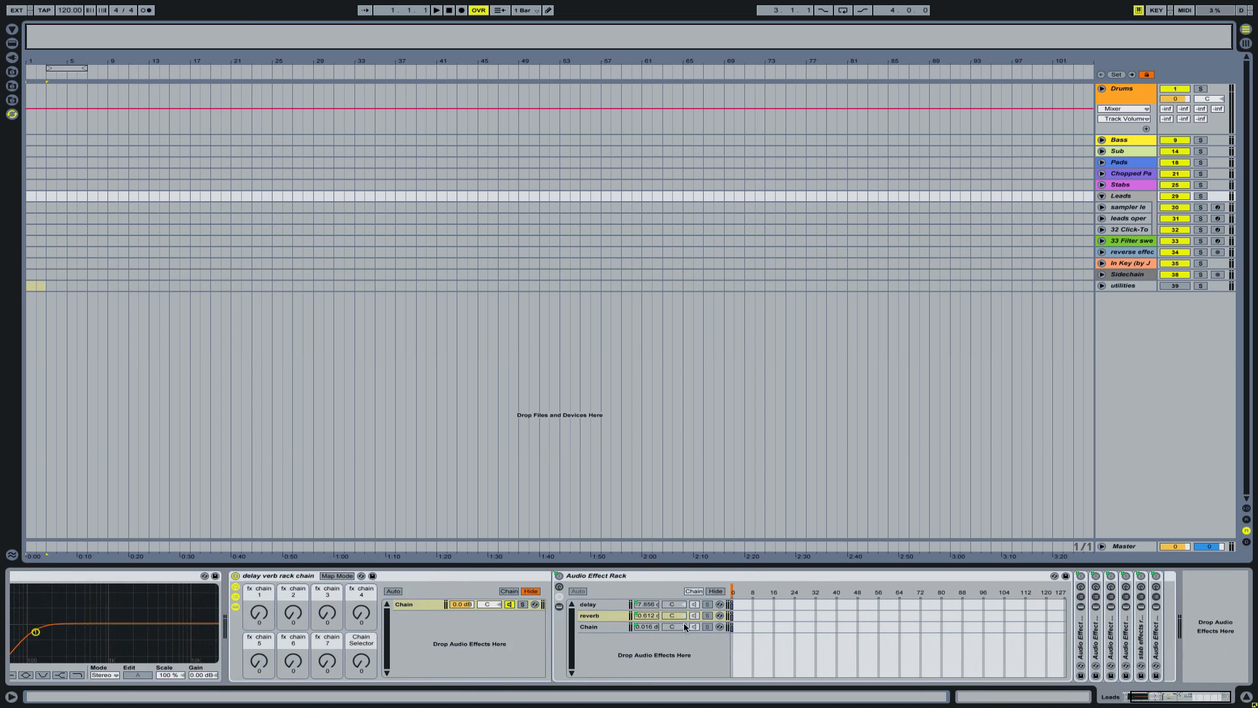
{"action": "left_click", "coordinate": [604, 606]}
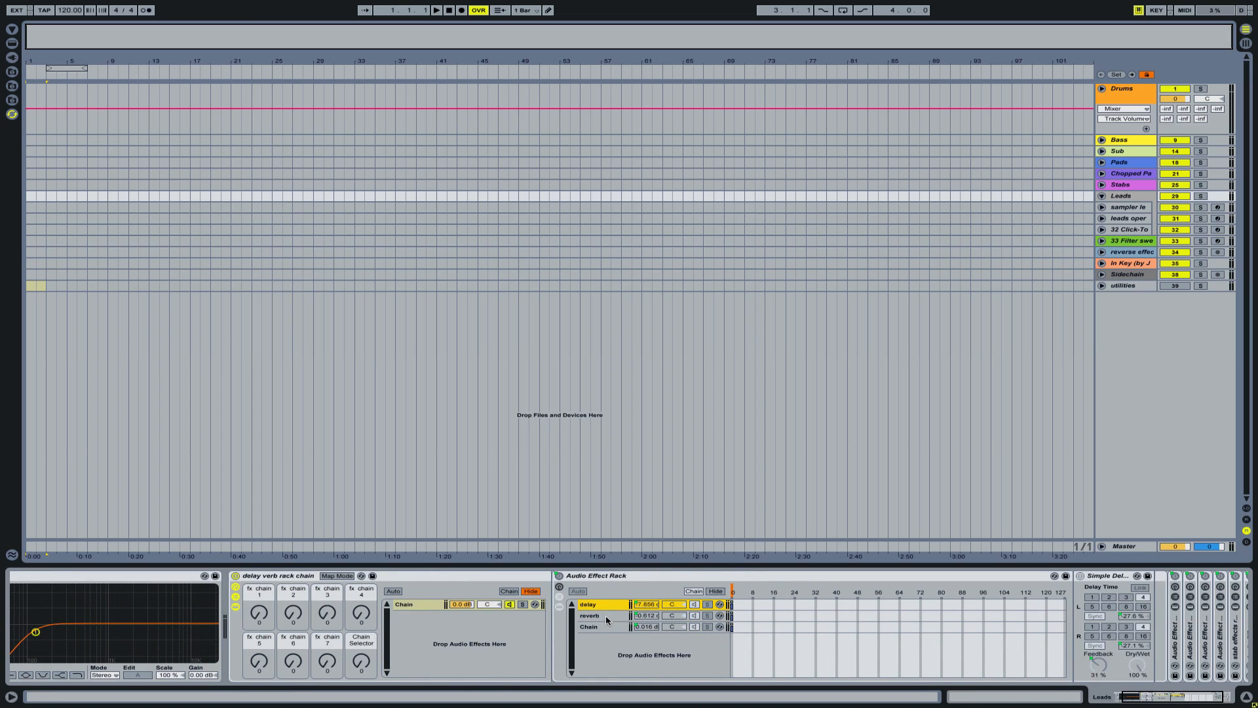
- Inspect the reverb and clean chains in the first Audio Effect Rack, hide its chain view, and select the delay verb rack chain
{"action": "left_click", "coordinate": [606, 617]}
{"action": "left_click", "coordinate": [607, 631]}
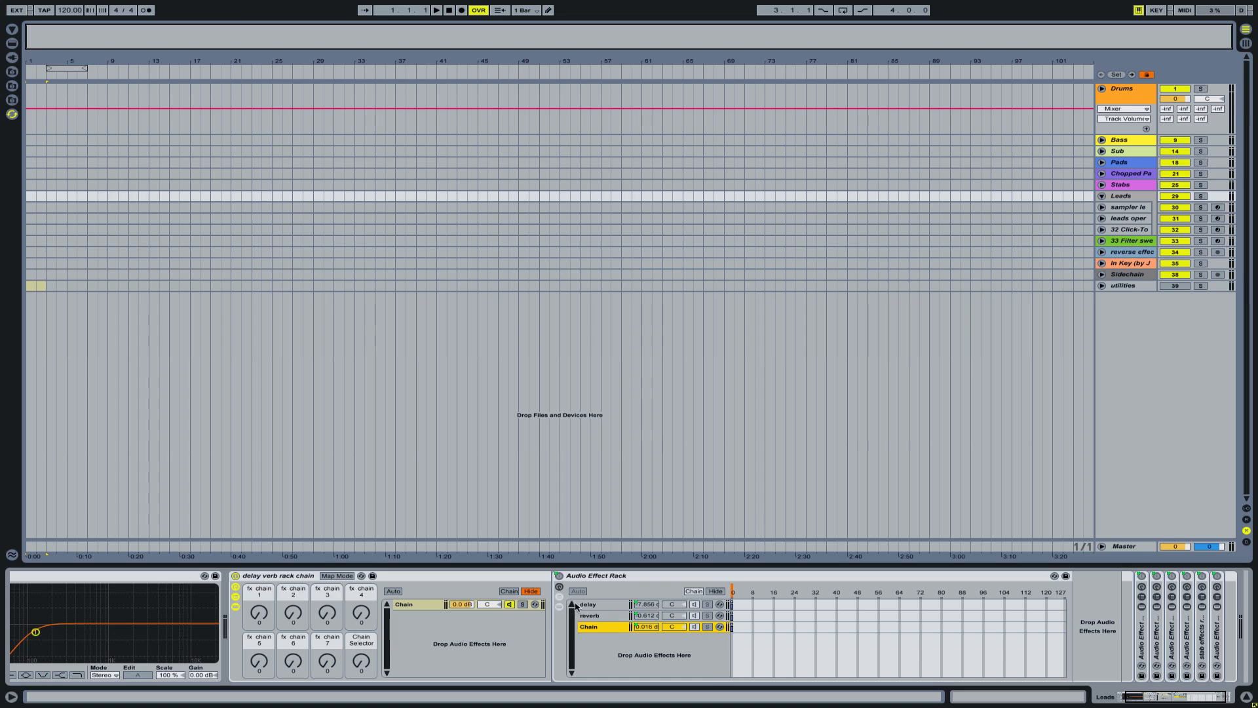
{"action": "left_click", "coordinate": [560, 587]}
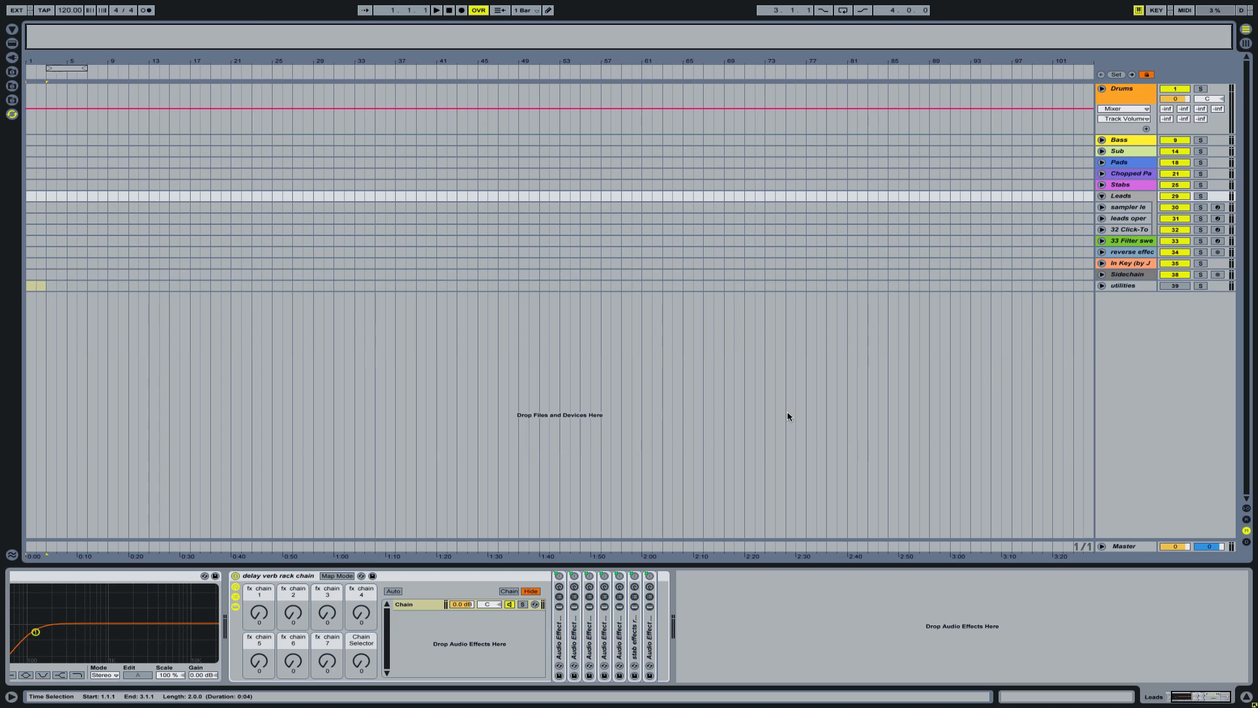
{"action": "left_click", "coordinate": [473, 576]}
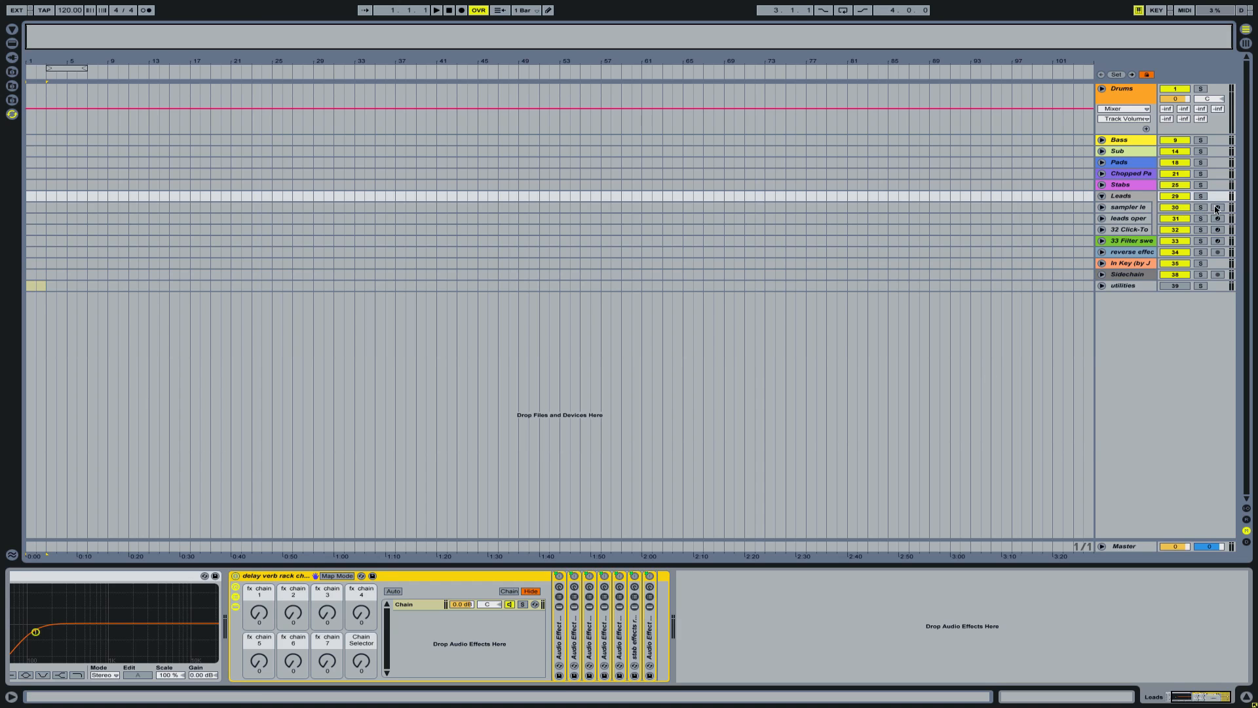
- Arm the sampler leads track inside the Leads group and bring the Leads group's effects back into view
{"action": "left_click", "coordinate": [1218, 208]}
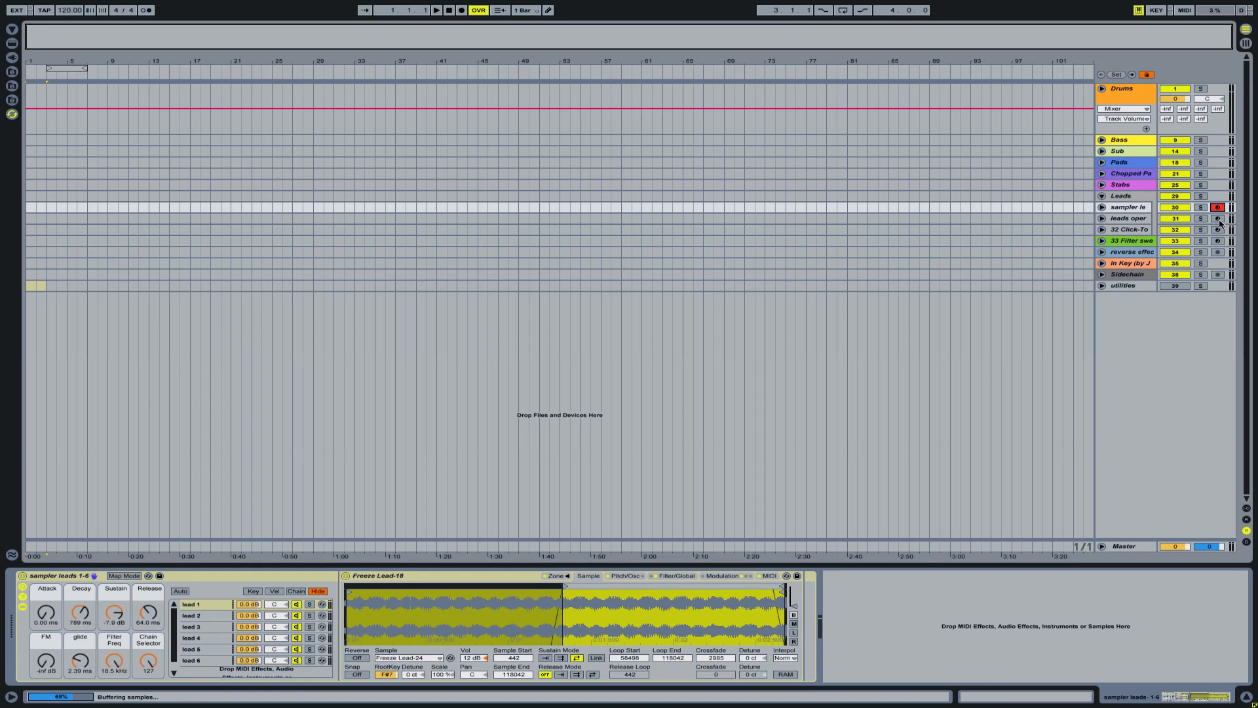
{"action": "left_click", "coordinate": [1119, 199]}
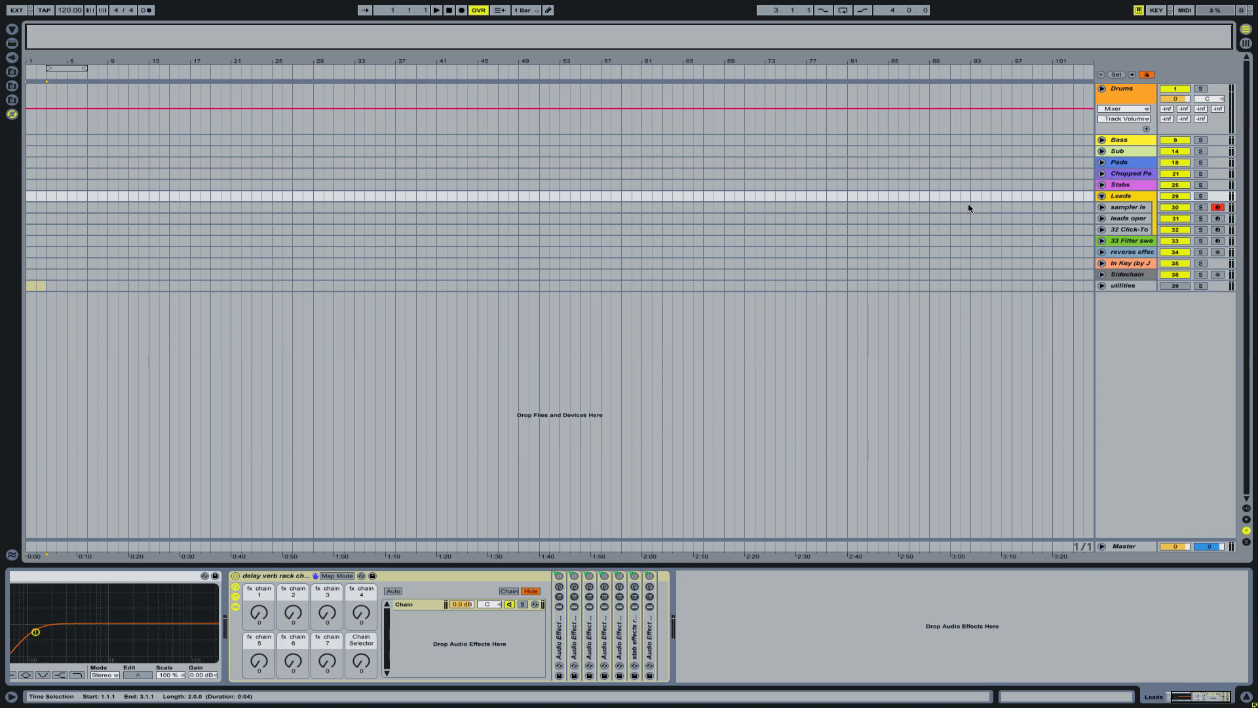
{"action": "key", "text": "XF86AudioRaiseVolume"}
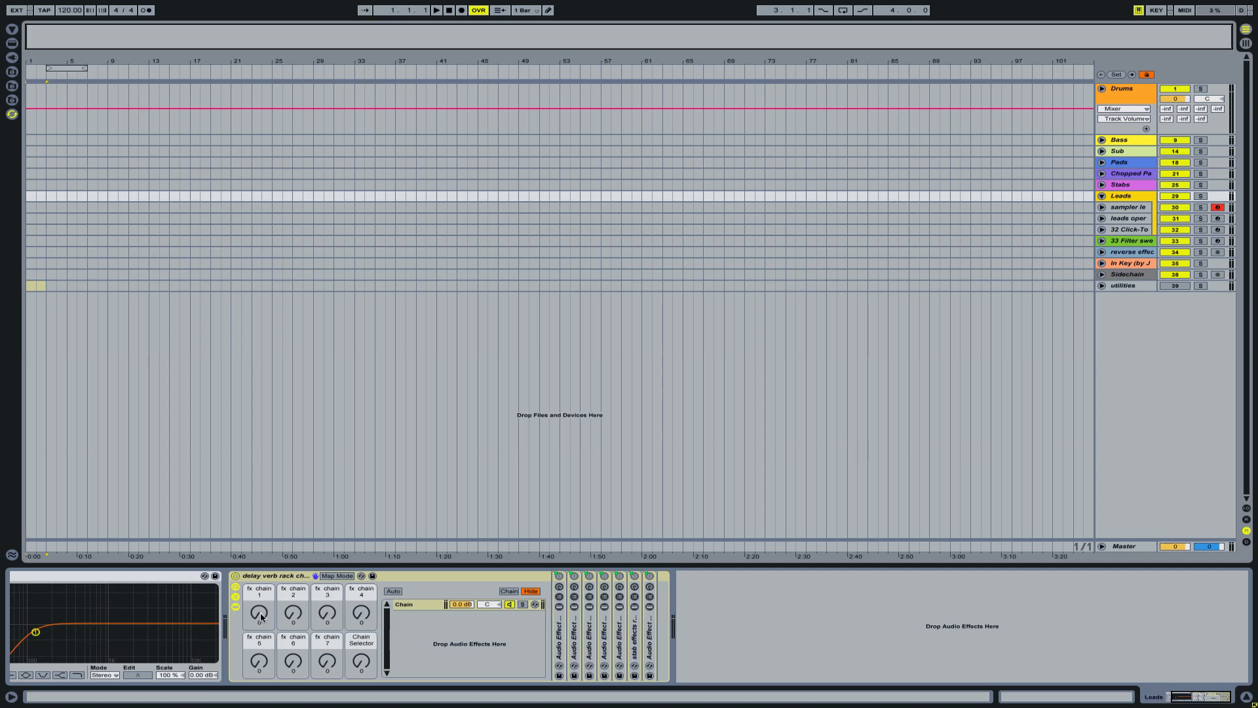
- Audition fx chain macros 1 to 5 of the delay verb rack chain, raising each to 127 and returning them all to 0
{"action": "left_click_drag", "start_coordinate": [261, 616], "coordinate": [261, 525]}
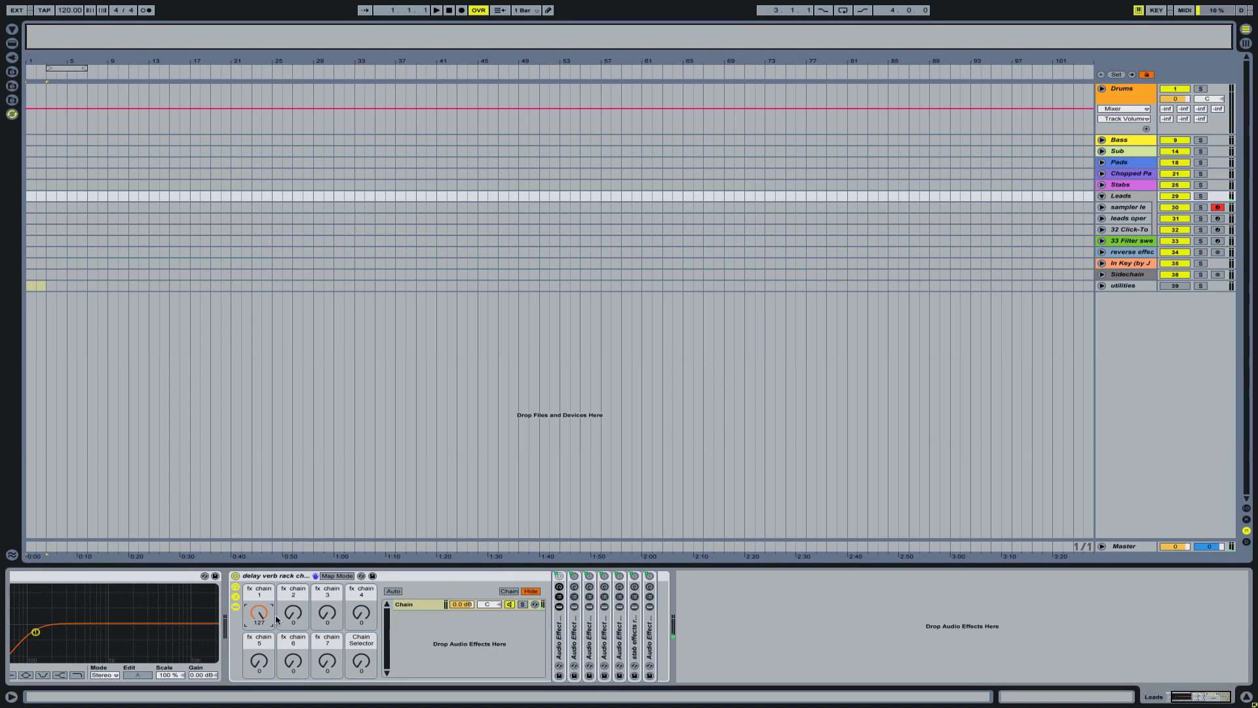
{"action": "left_click_drag", "start_coordinate": [265, 616], "coordinate": [265, 705]}
{"action": "left_click_drag", "start_coordinate": [296, 612], "coordinate": [295, 523]}
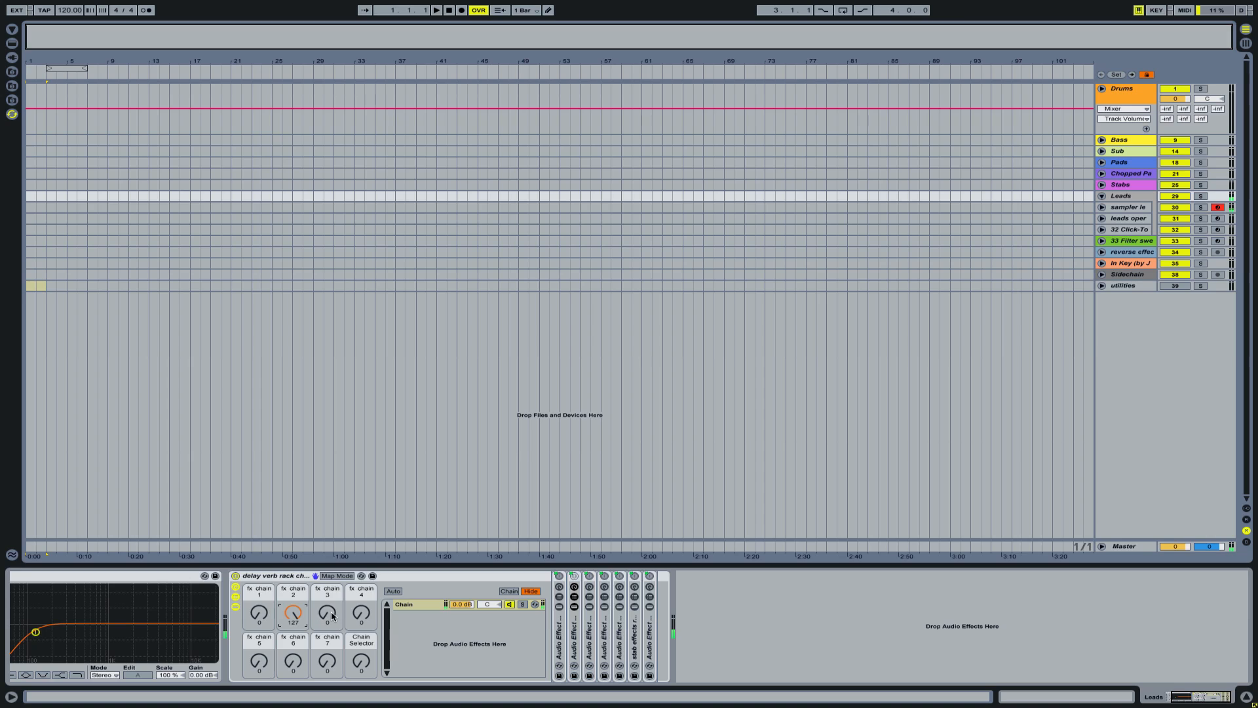
{"action": "left_click_drag", "start_coordinate": [317, 617], "coordinate": [318, 527]}
{"action": "left_click_drag", "start_coordinate": [295, 616], "coordinate": [296, 705]}
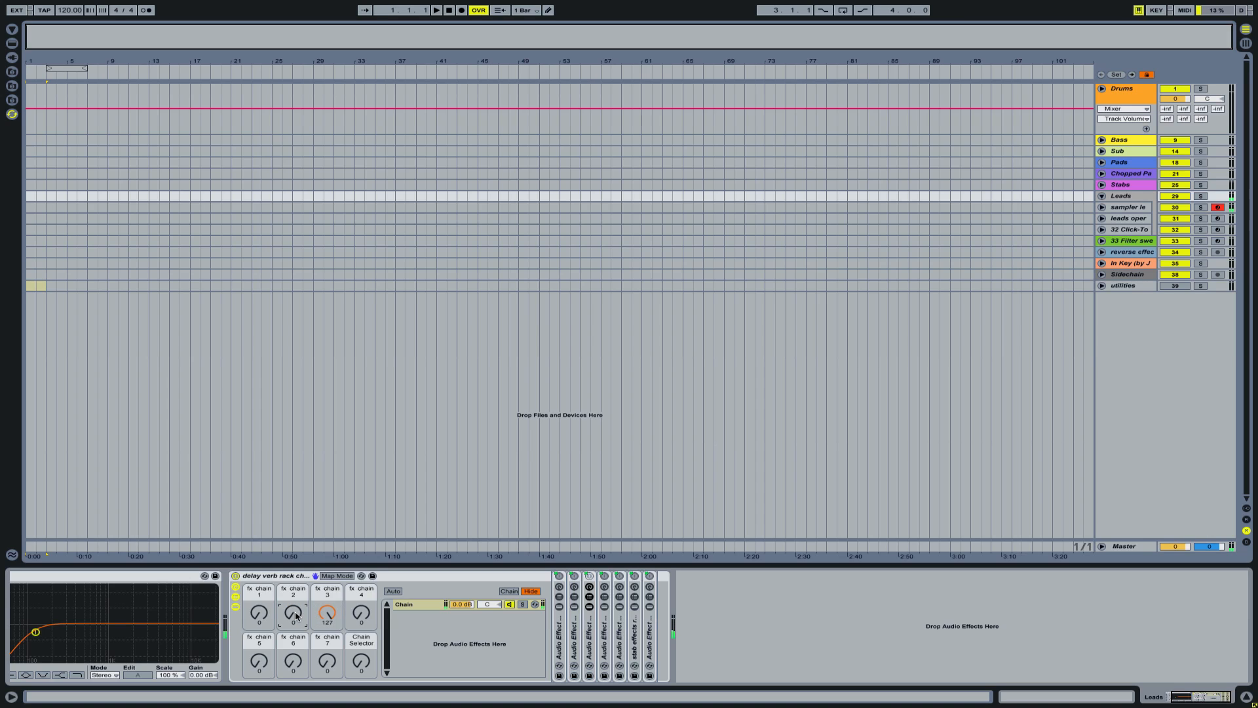
{"action": "left_click_drag", "start_coordinate": [361, 616], "coordinate": [361, 528]}
{"action": "left_click_drag", "start_coordinate": [331, 616], "coordinate": [331, 704]}
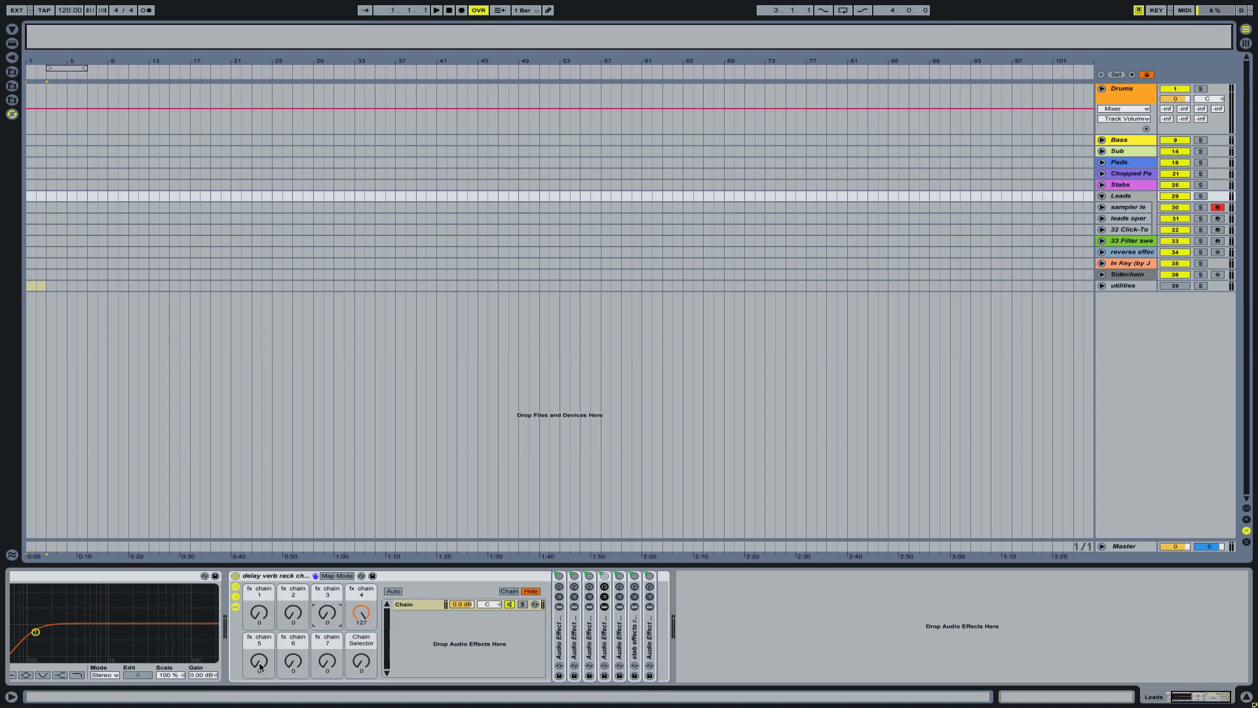
{"action": "left_click_drag", "start_coordinate": [260, 666], "coordinate": [291, 524]}
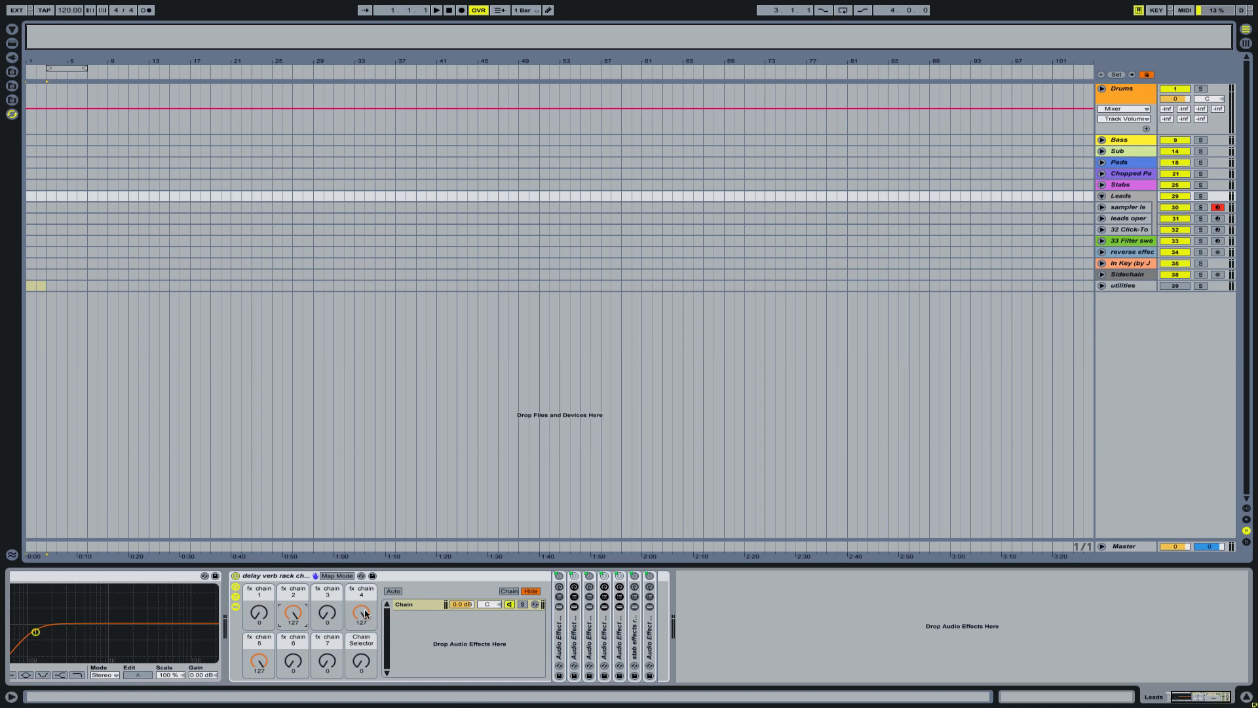
{"action": "left_click_drag", "start_coordinate": [361, 613], "coordinate": [361, 646]}
{"action": "left_click_drag", "start_coordinate": [293, 612], "coordinate": [273, 681]}
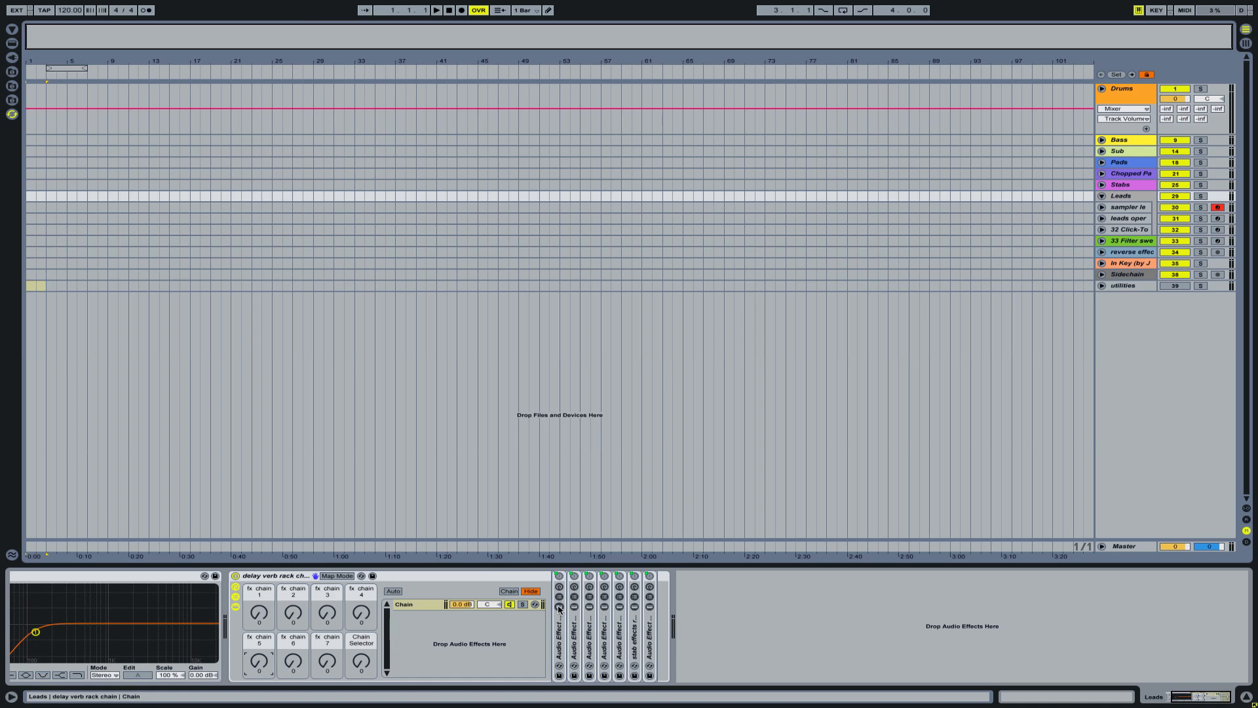
- Compare the macro controls of the first two Audio Effect Racks inside the delay verb rack chain, and hide them again
{"action": "left_click", "coordinate": [558, 585]}
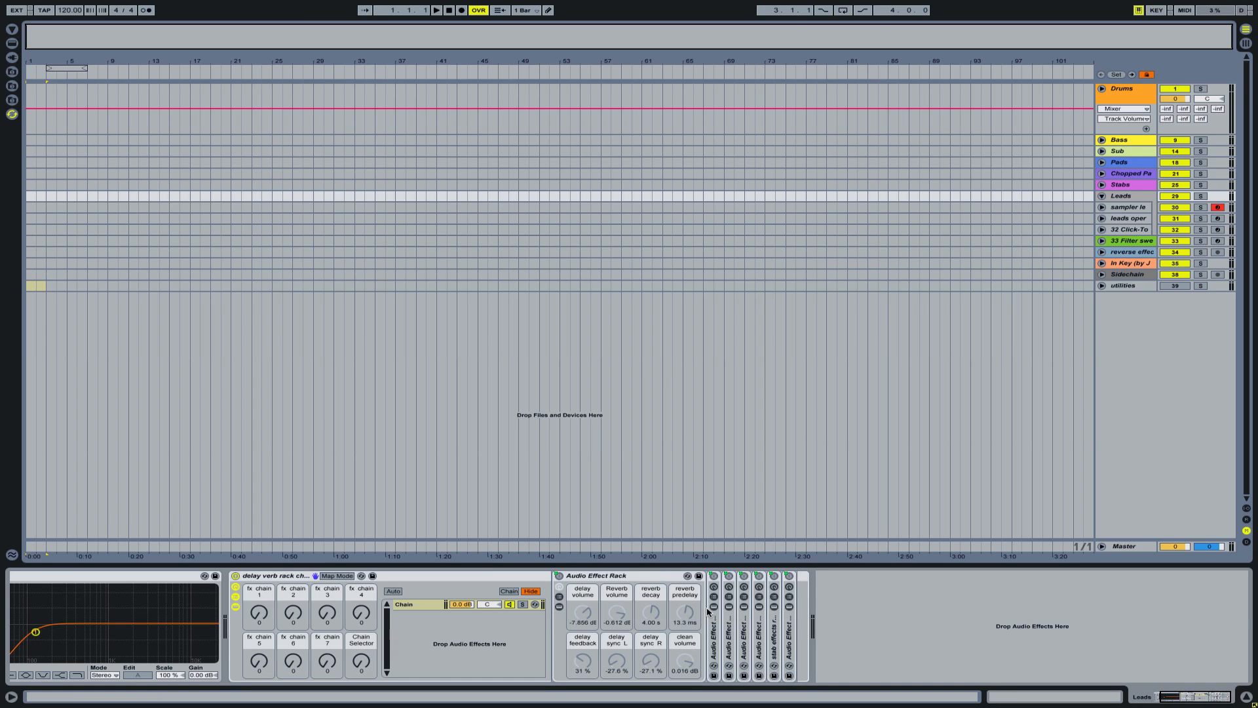
{"action": "left_click", "coordinate": [714, 587]}
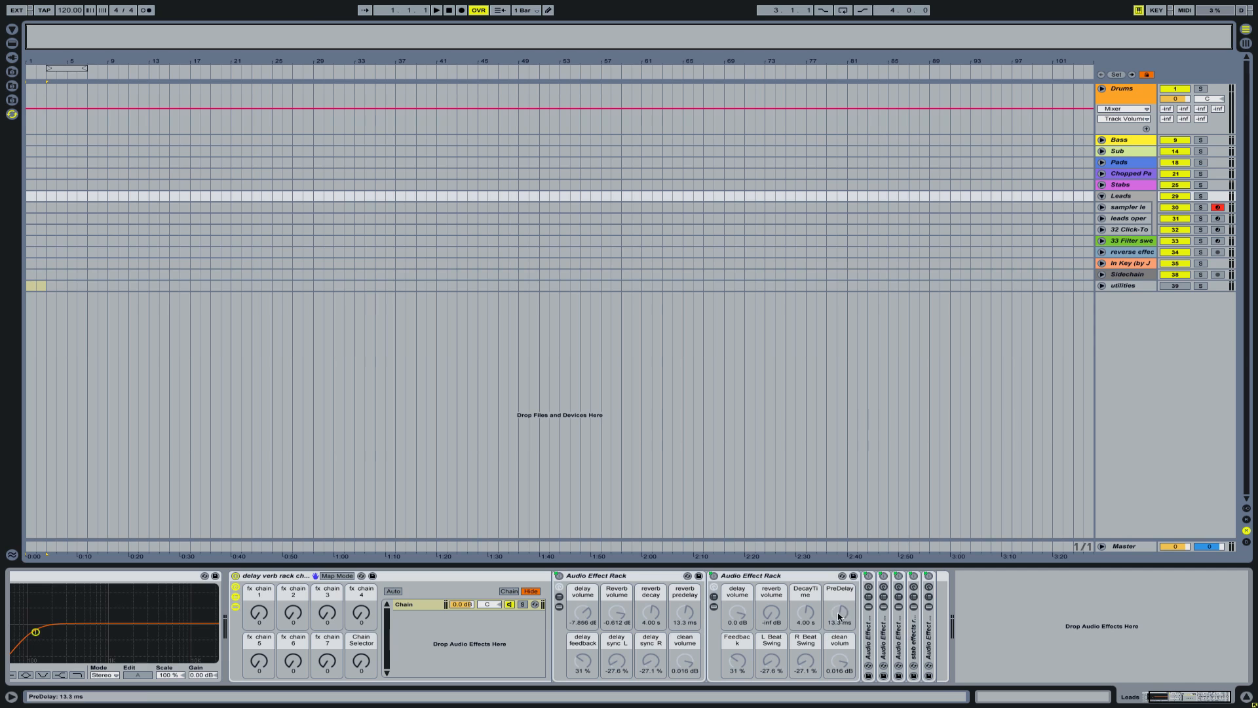
{"action": "left_click", "coordinate": [714, 588]}
{"action": "left_click", "coordinate": [559, 587]}
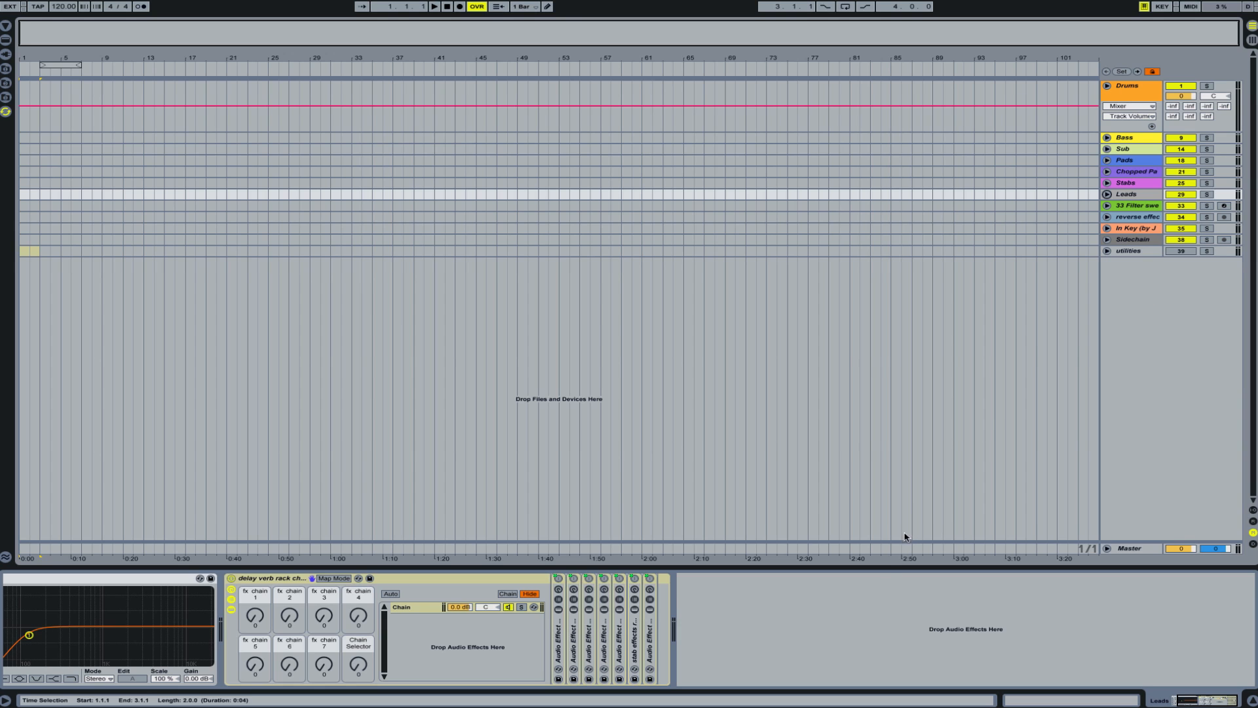
- Show the return tracks, inspect the D short reverb, E medium reverb and F Reverb devices, and fold the A dub feedback return
{"action": "key", "text": "alt+super+r"}
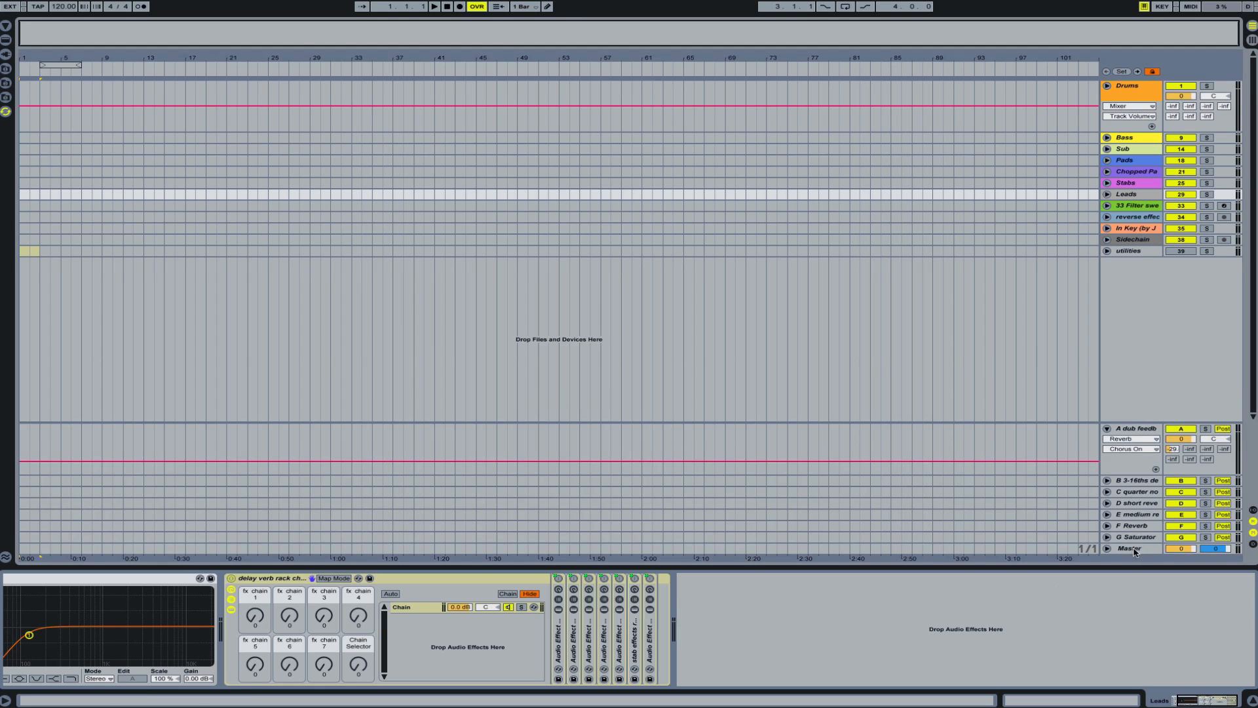
{"action": "left_click", "coordinate": [1139, 504]}
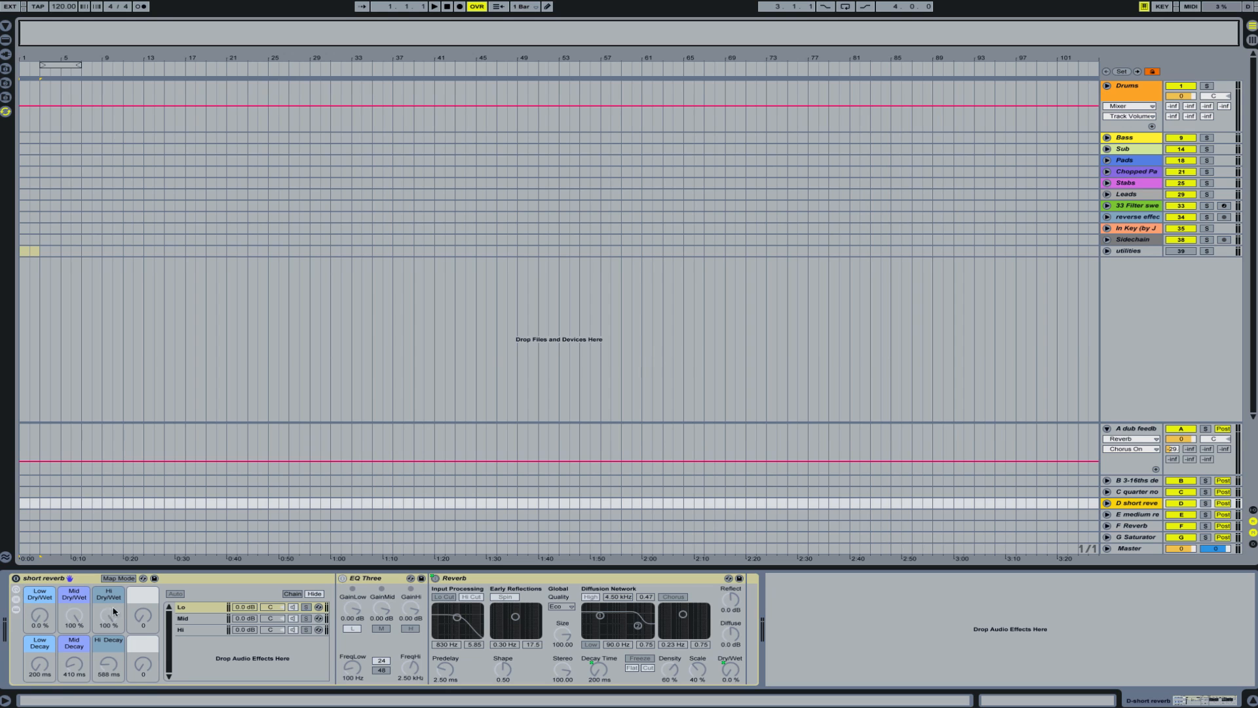
{"action": "left_click", "coordinate": [1138, 514]}
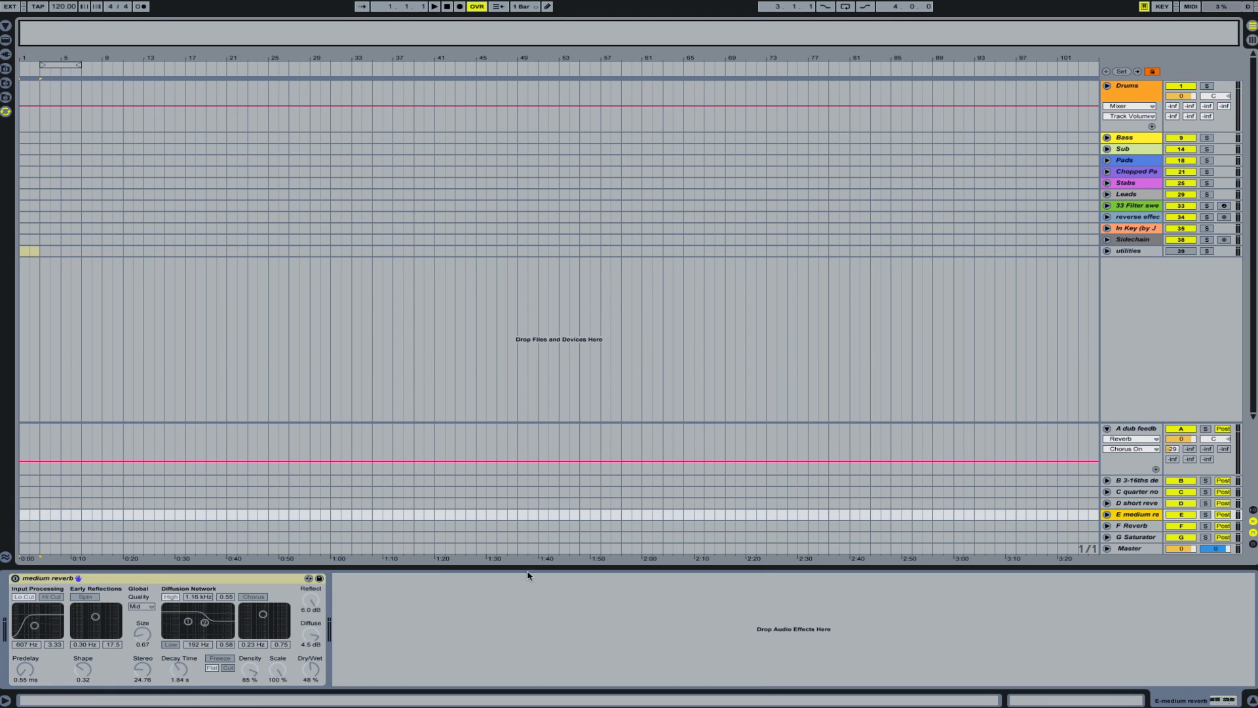
{"action": "key", "text": "Down"}
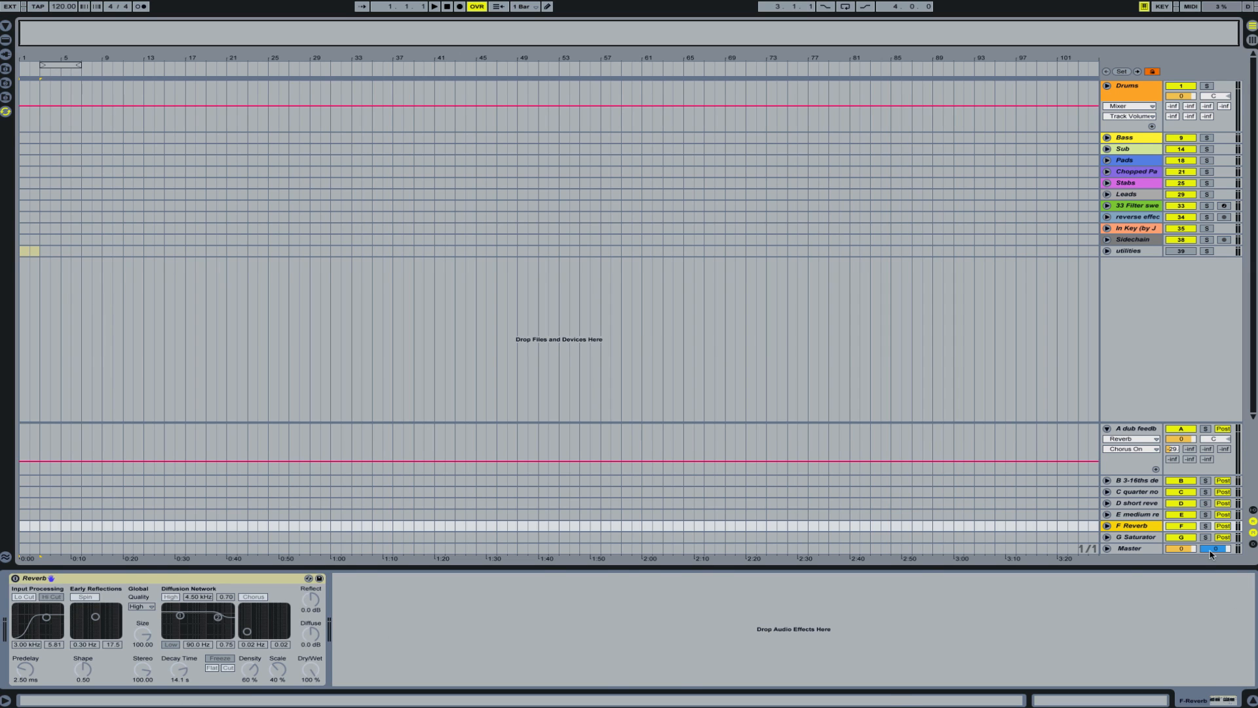
{"action": "left_click", "coordinate": [1107, 428]}
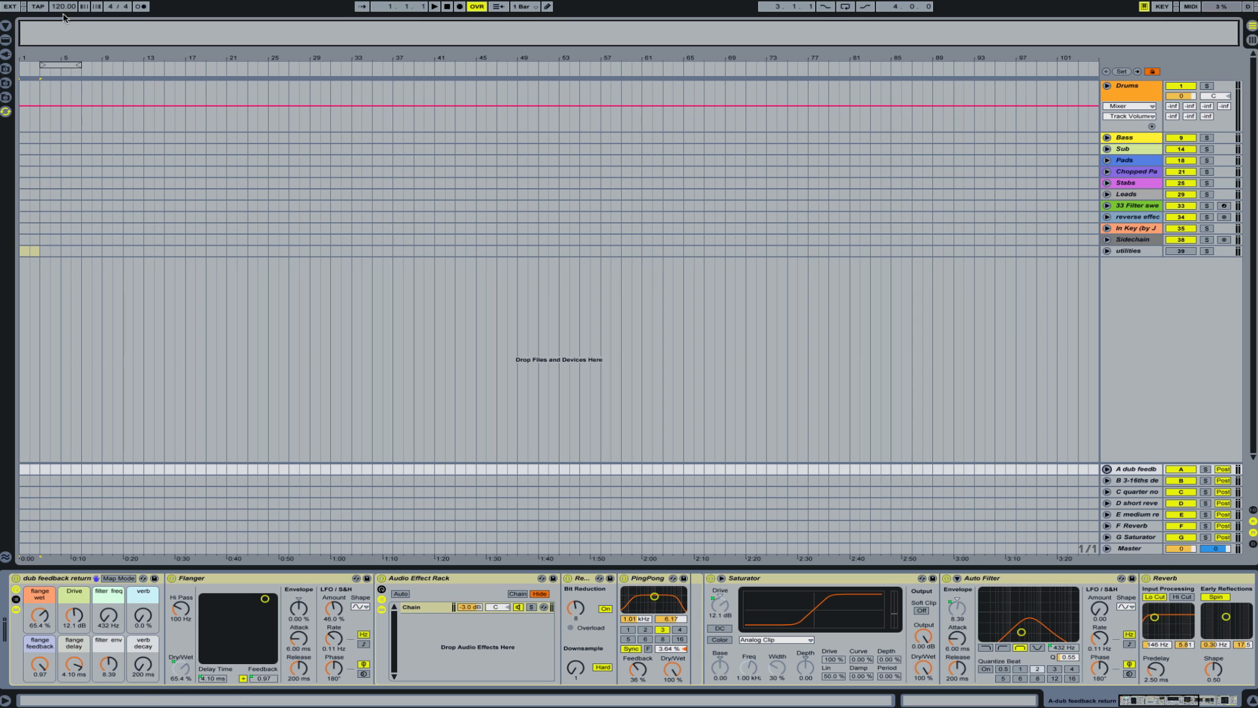
- Reopen the file browser and look through the folders of the Ableton Master Template Library
{"action": "left_click", "coordinate": [5, 26]}
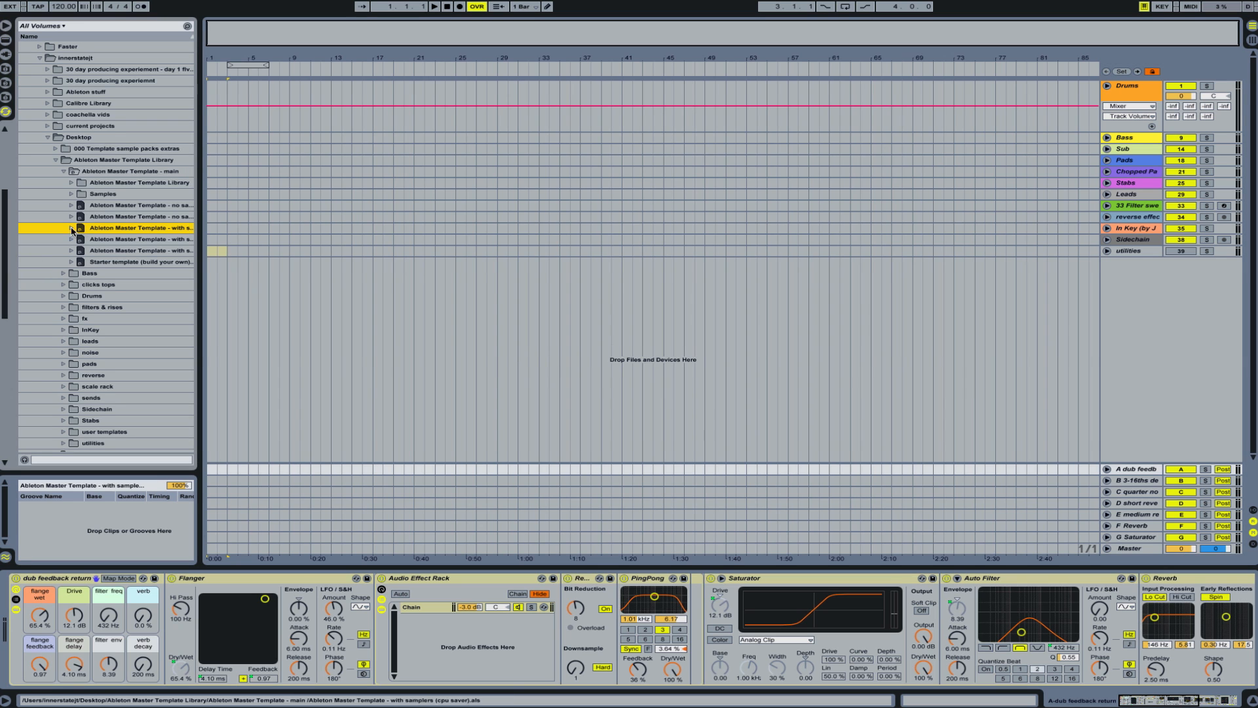
{"action": "scroll", "coordinate": [110, 402], "scroll_direction": "down", "scroll_amount": 2}
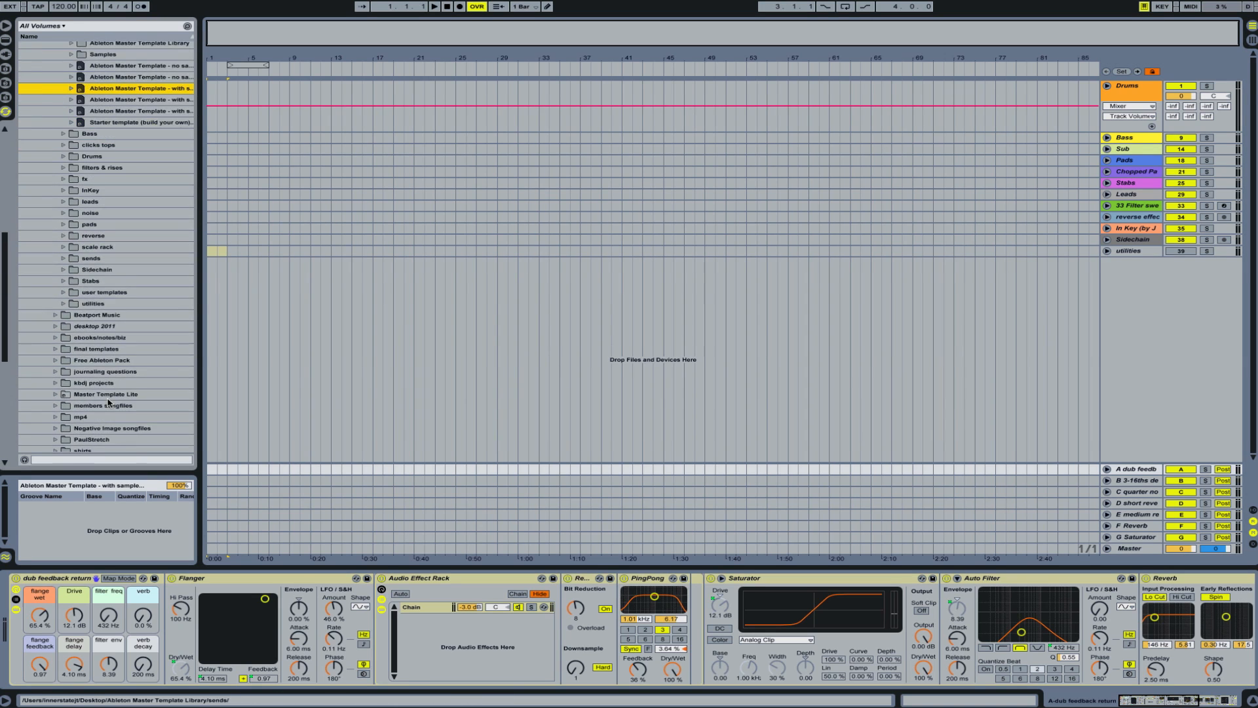